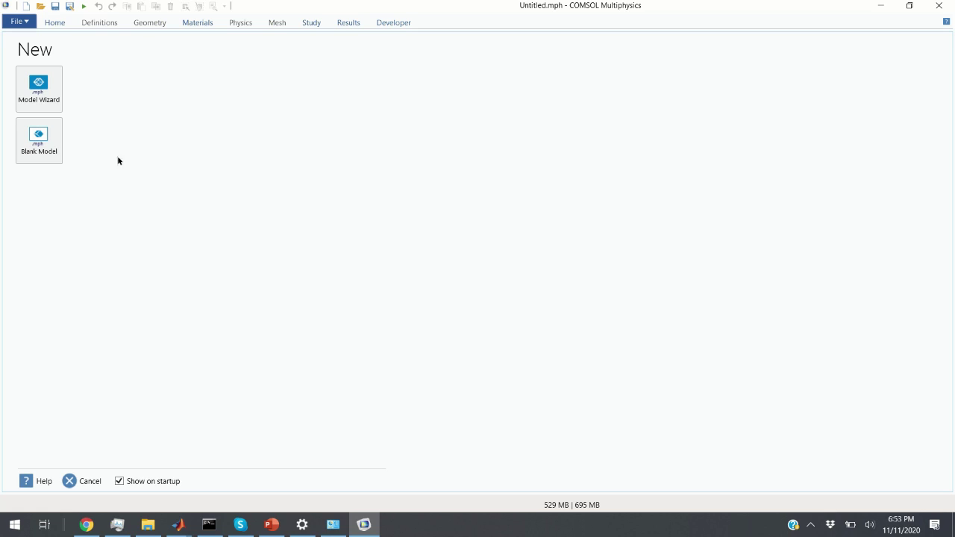
Start a 3D model with the Model Wizard and add the Heat Transfer in Solids physics interface
left_click(49, 100)
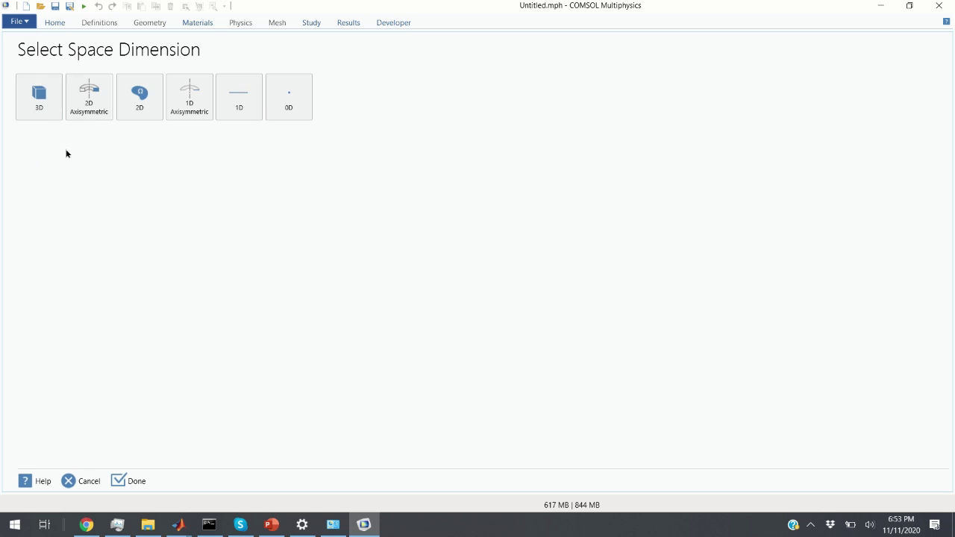
left_click(43, 112)
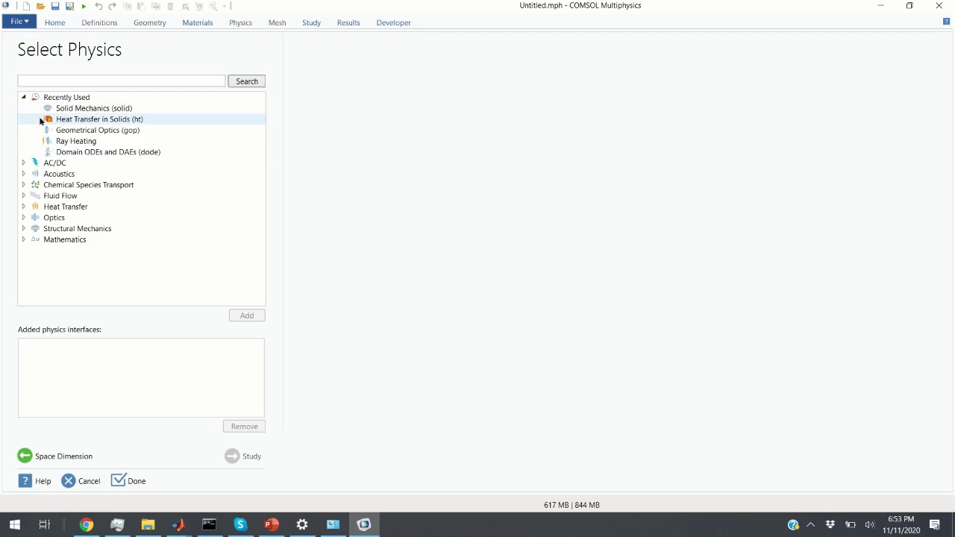
left_click(23, 207)
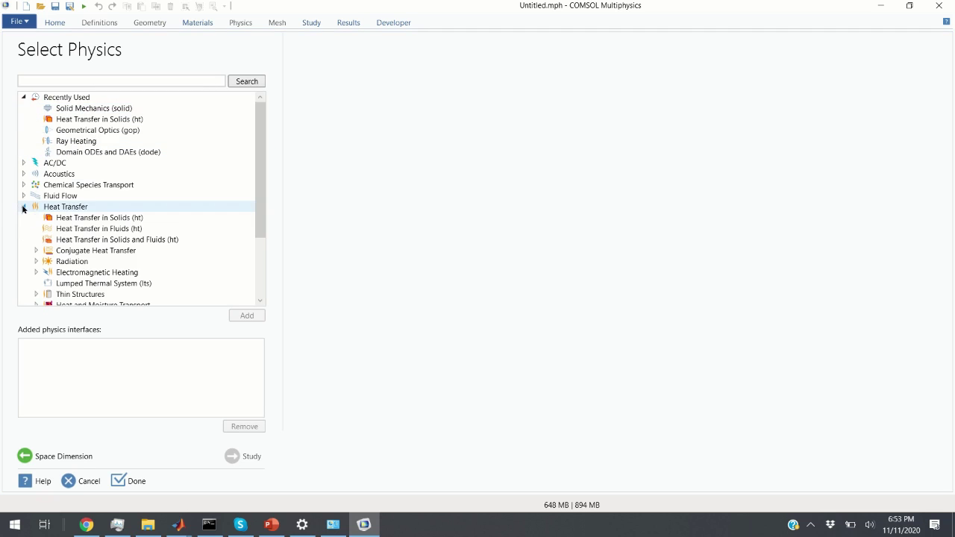
left_click(113, 218)
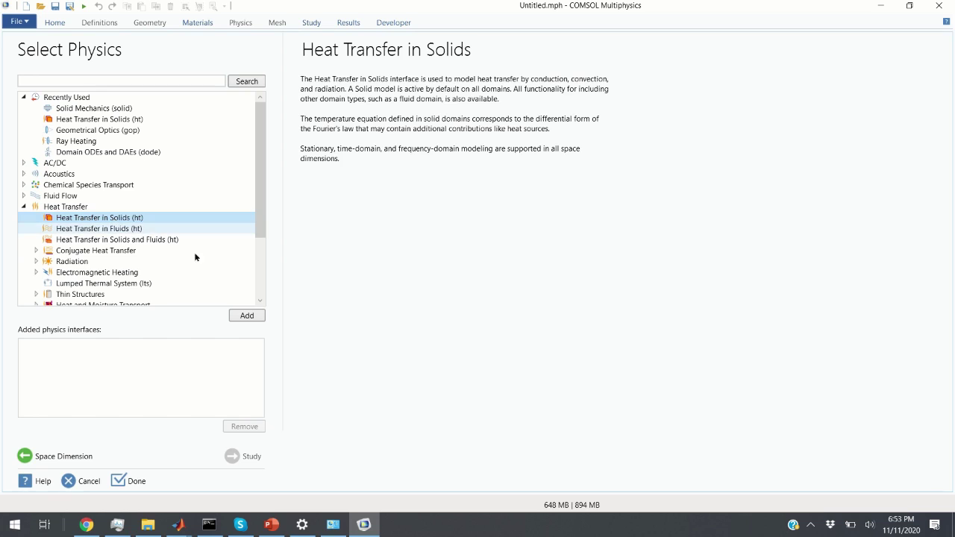
left_click(247, 315)
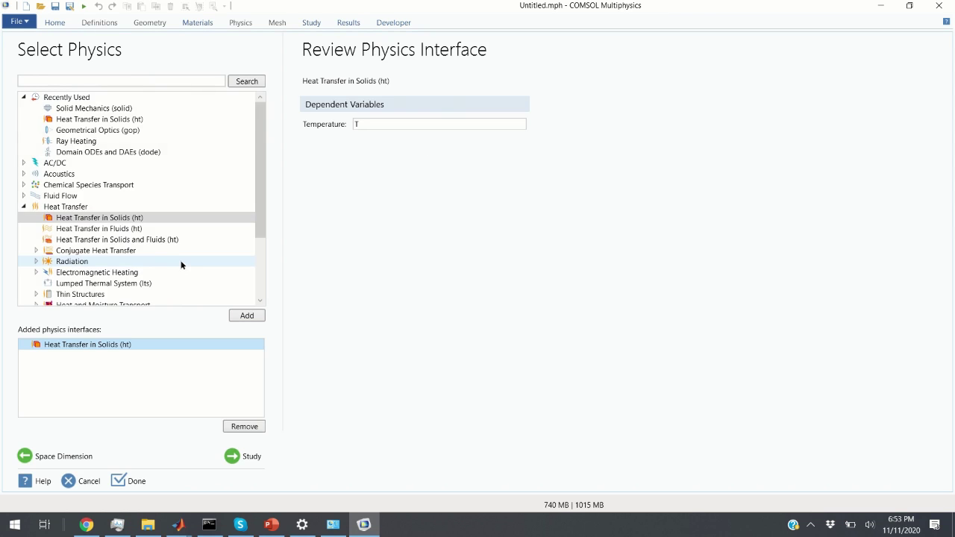
Add the Solid Mechanics interface from the Structural Mechanics group to the model's physics
scroll(181, 264, "down", 2)
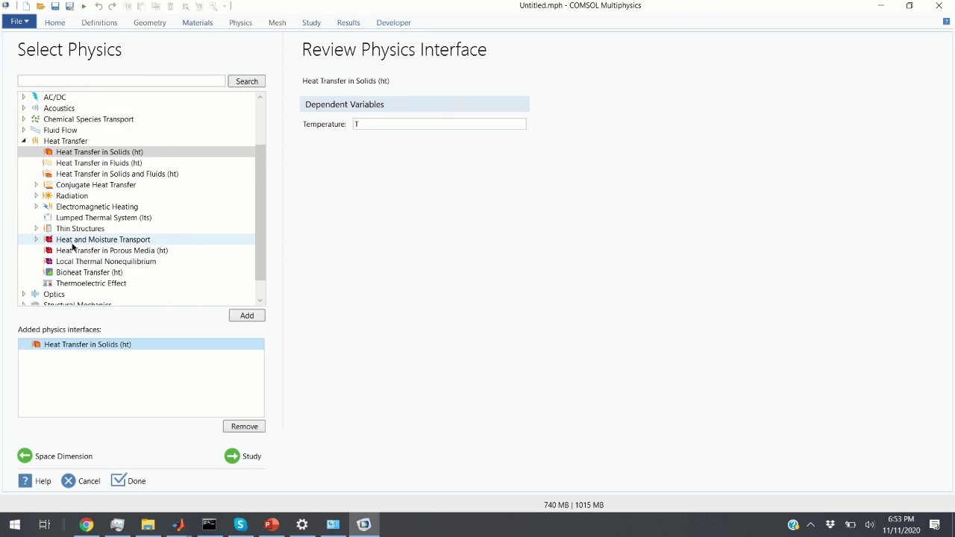
scroll(104, 248, "down", 1)
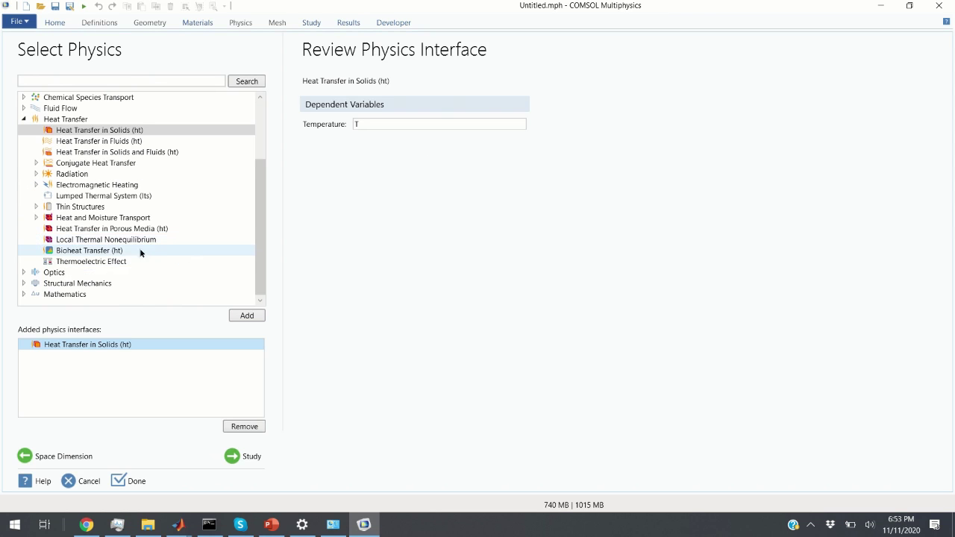
left_click(23, 284)
scroll(157, 274, "down", 2)
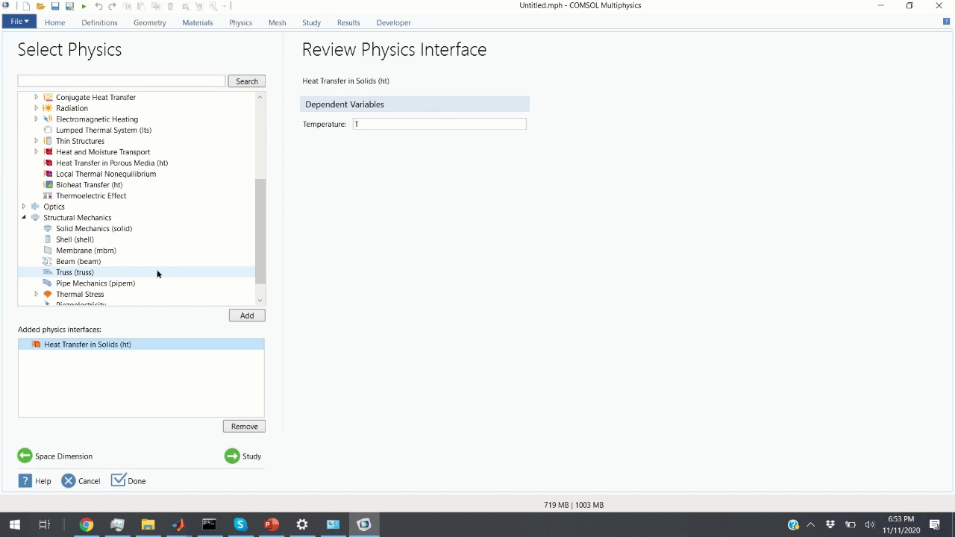
left_click(109, 230)
left_click(249, 316)
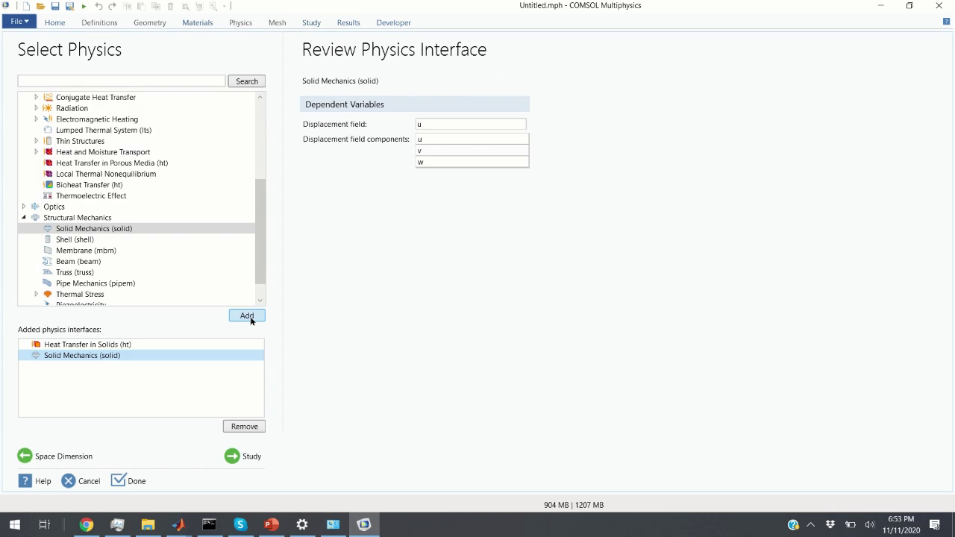
Choose a Time Dependent study and finish the model setup
left_click(238, 459)
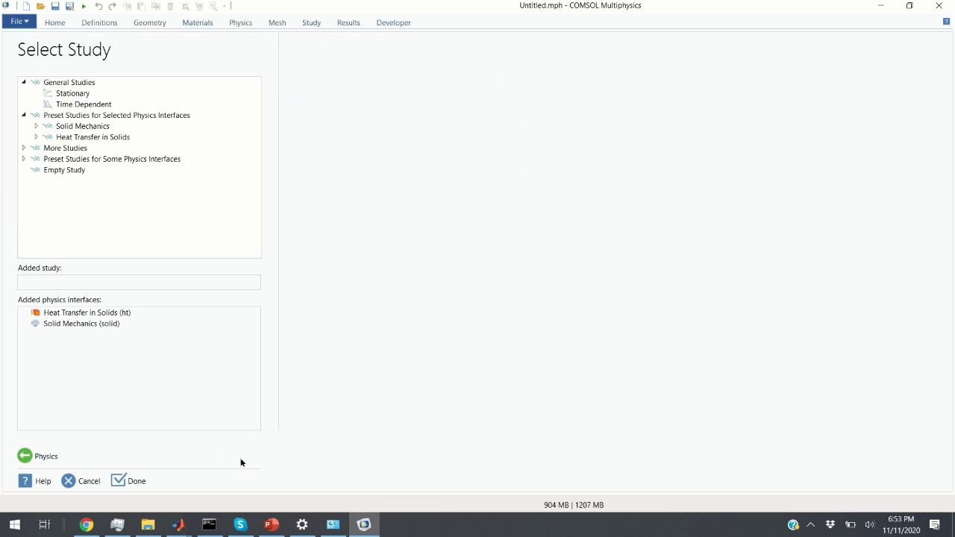
left_click(101, 107)
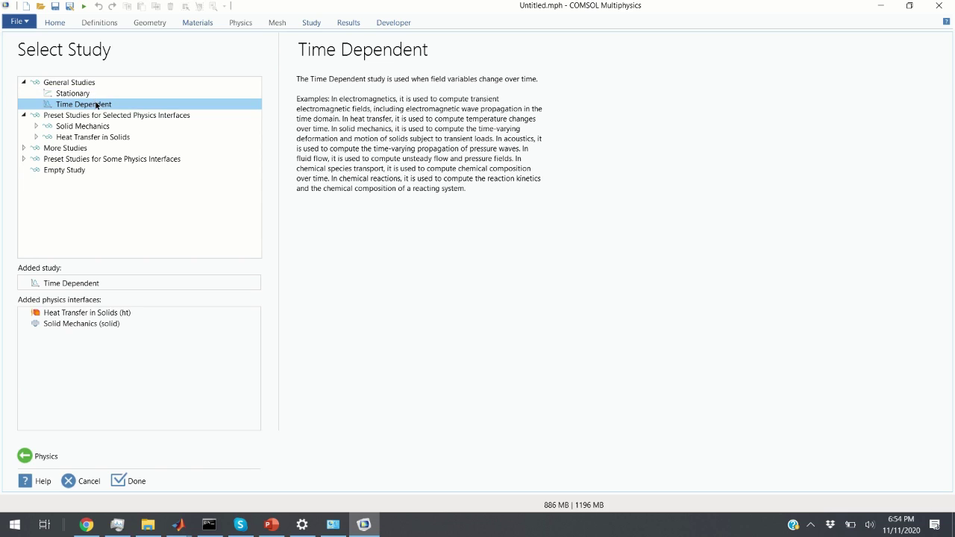
key("Return")
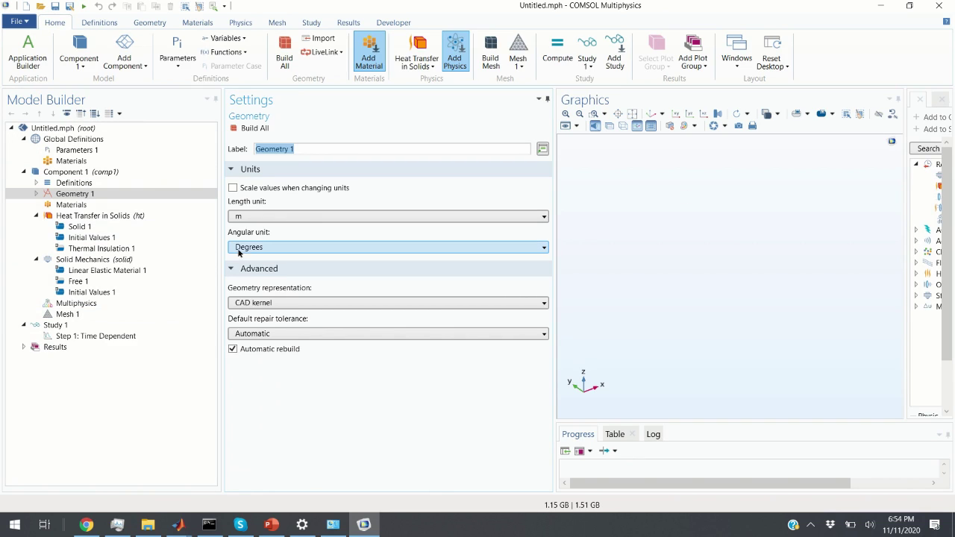
Add a Thermal Expansion multiphysics coupling between Heat Transfer in Solids and Solid Mechanics
left_click(78, 303)
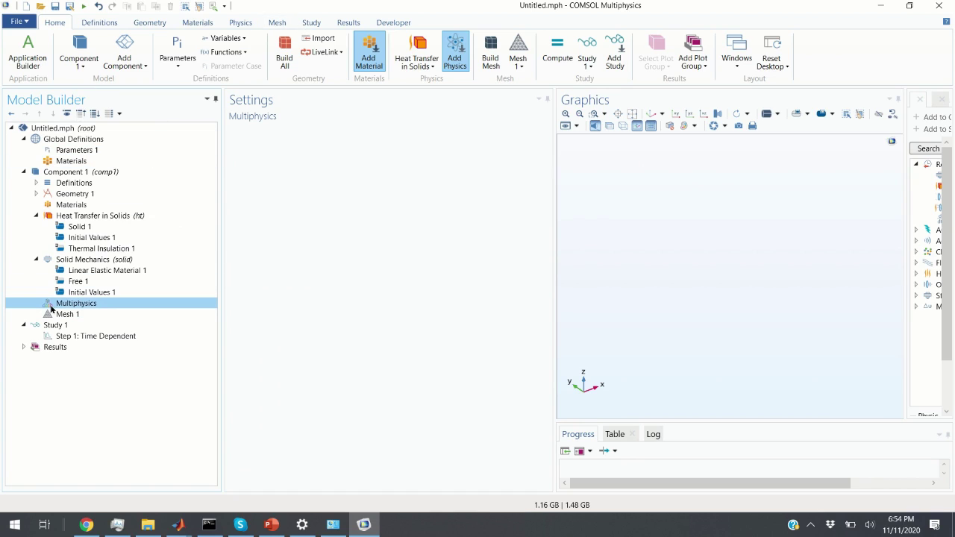
left_click(79, 216)
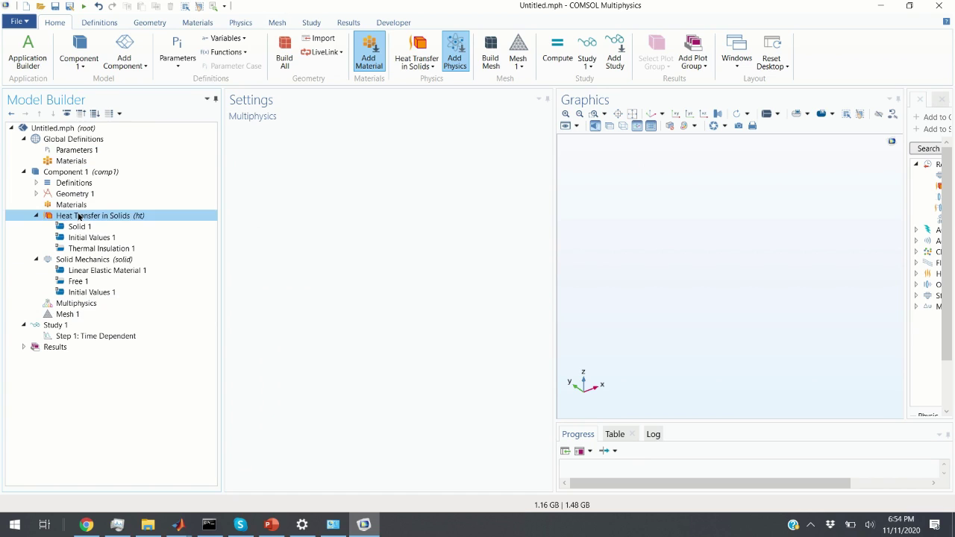
left_click(93, 259)
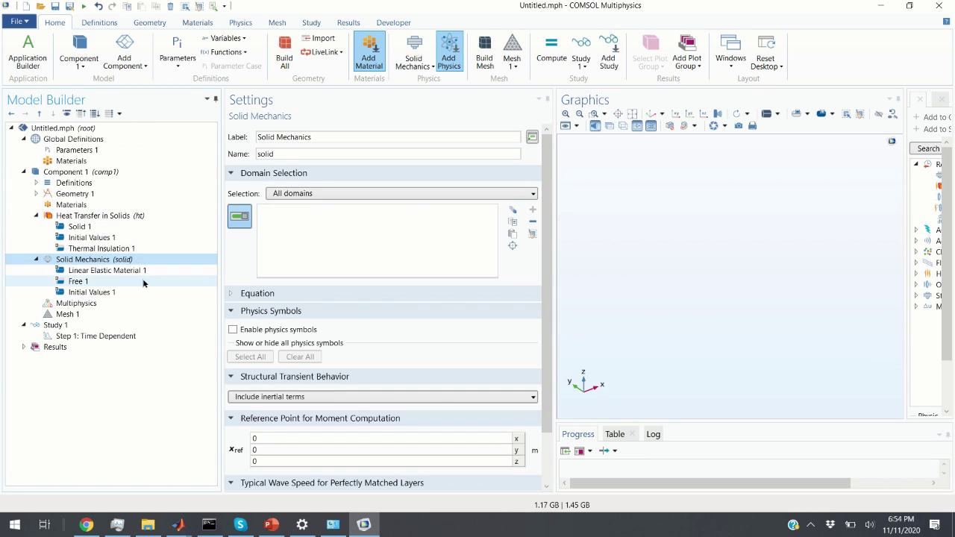
left_click(85, 316)
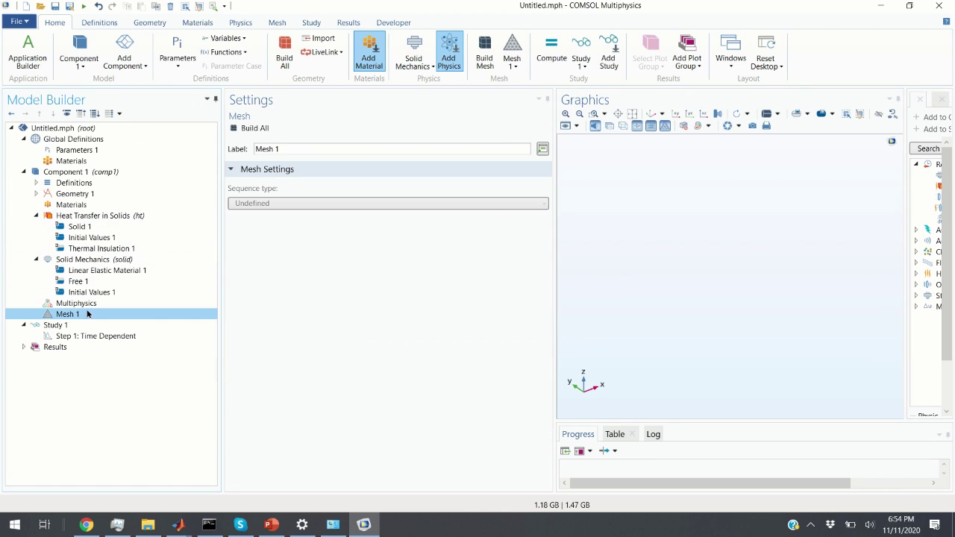
left_click(91, 305)
right_click(94, 305)
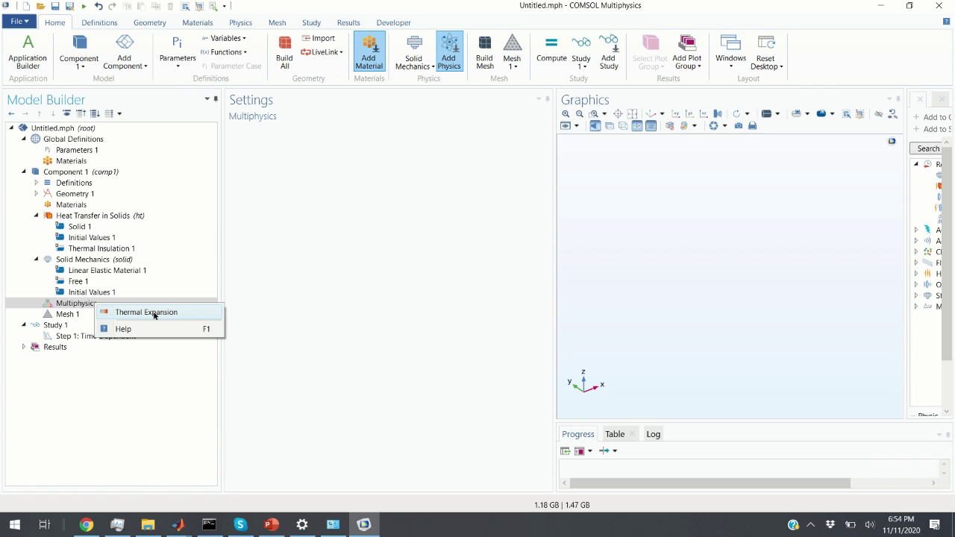
right_click(81, 305)
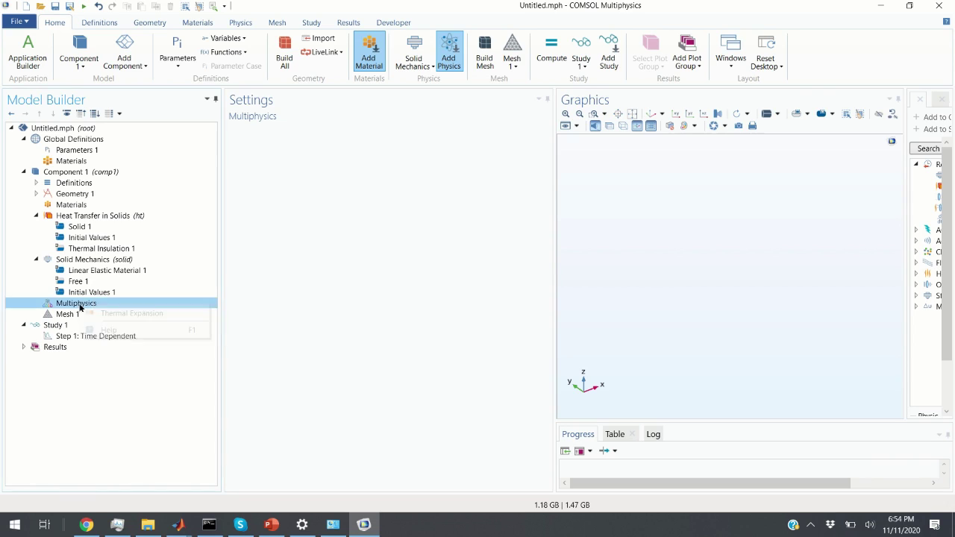
left_click(145, 317)
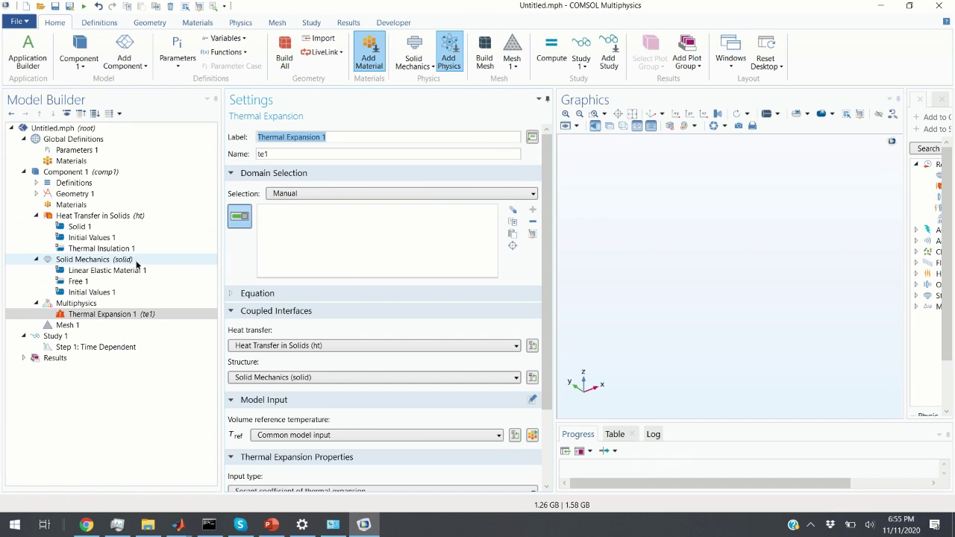
Add a solid cylinder with radius 1 m and height 0.2 m to Geometry 1 and build it
left_click(75, 194)
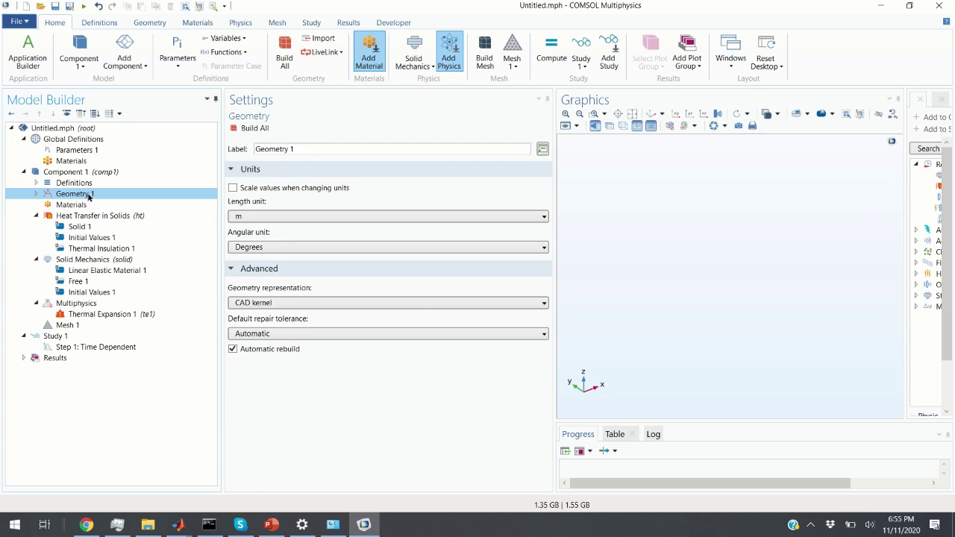
right_click(90, 197)
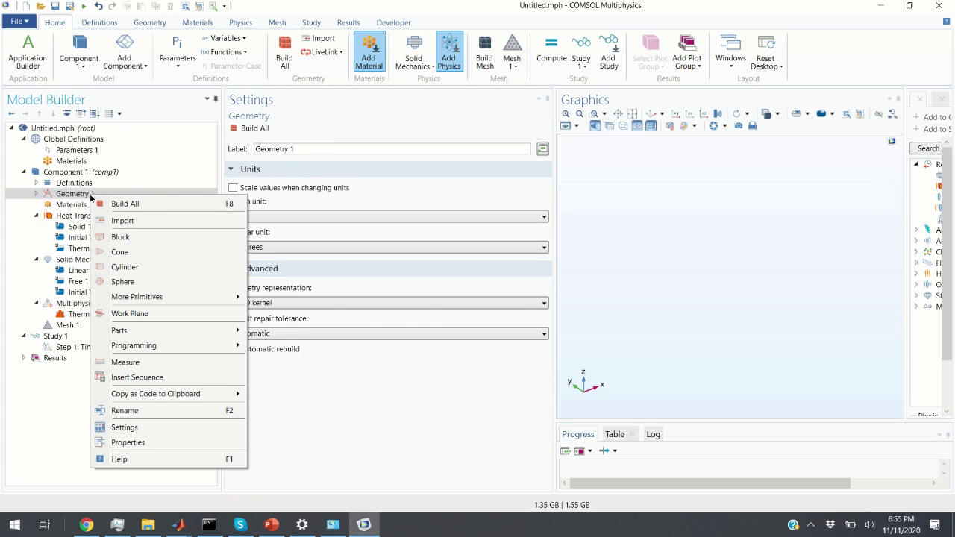
left_click(125, 267)
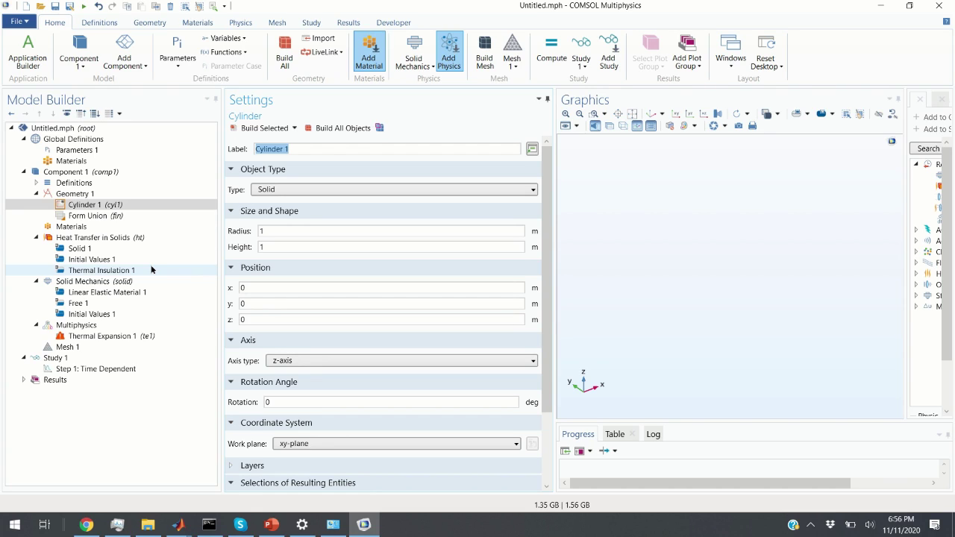
left_click(284, 230)
double_click(286, 231)
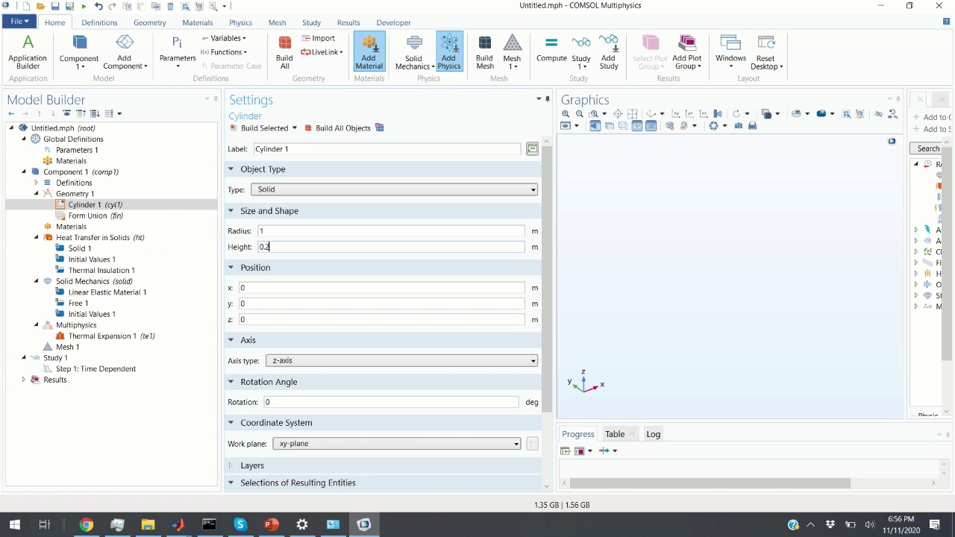
left_click(272, 127)
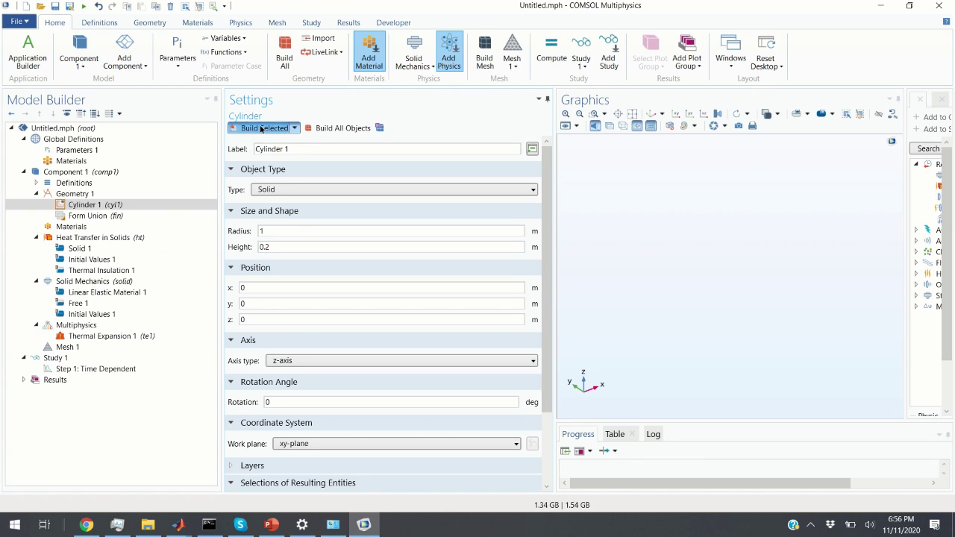
left_click_drag(595, 231, 688, 334)
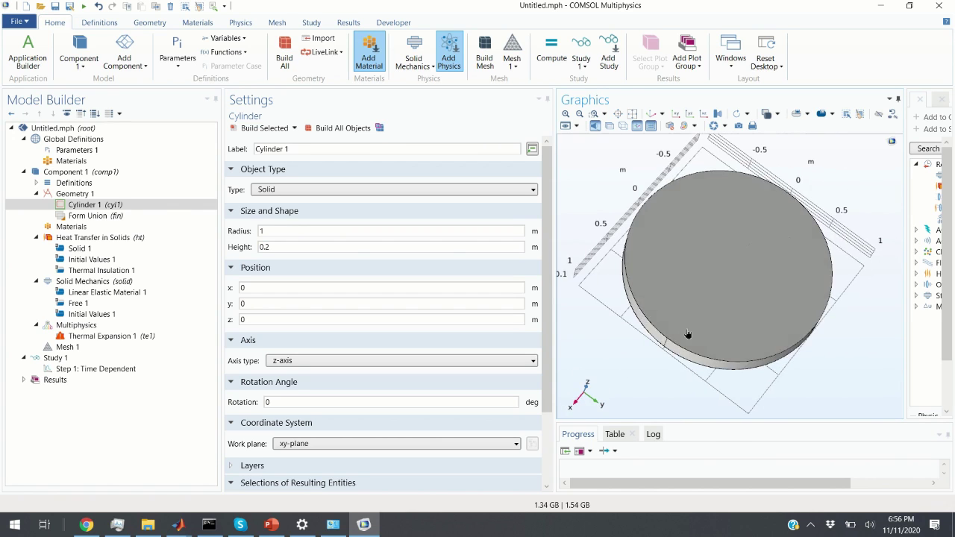
Add the built-in Aluminum material from the library to the component's materials
left_click(75, 227)
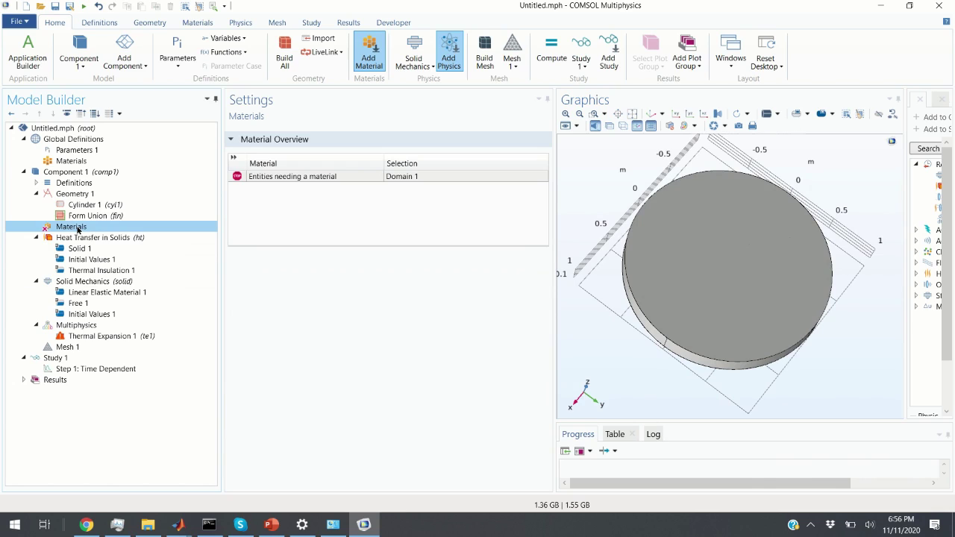
right_click(78, 230)
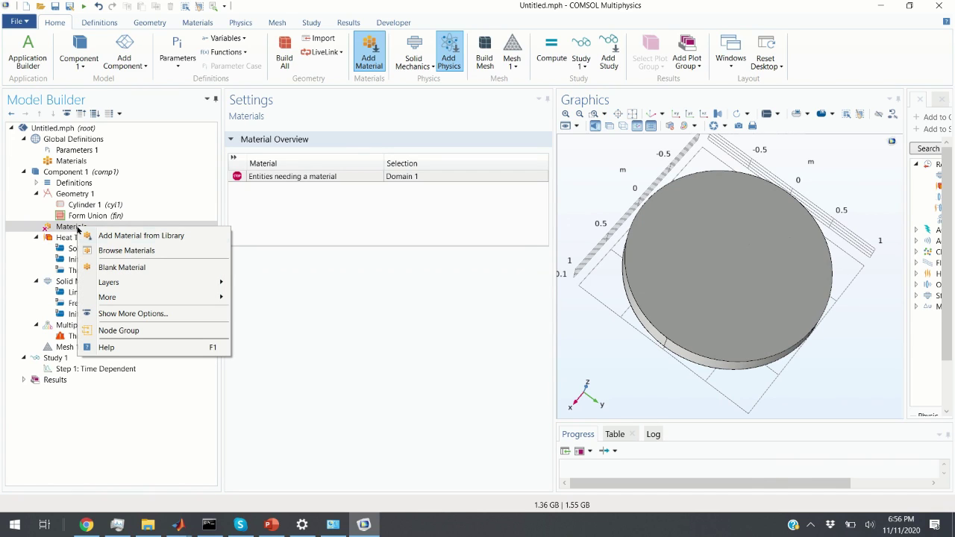
left_click(174, 237)
left_click_drag(905, 230, 799, 238)
left_click(811, 170)
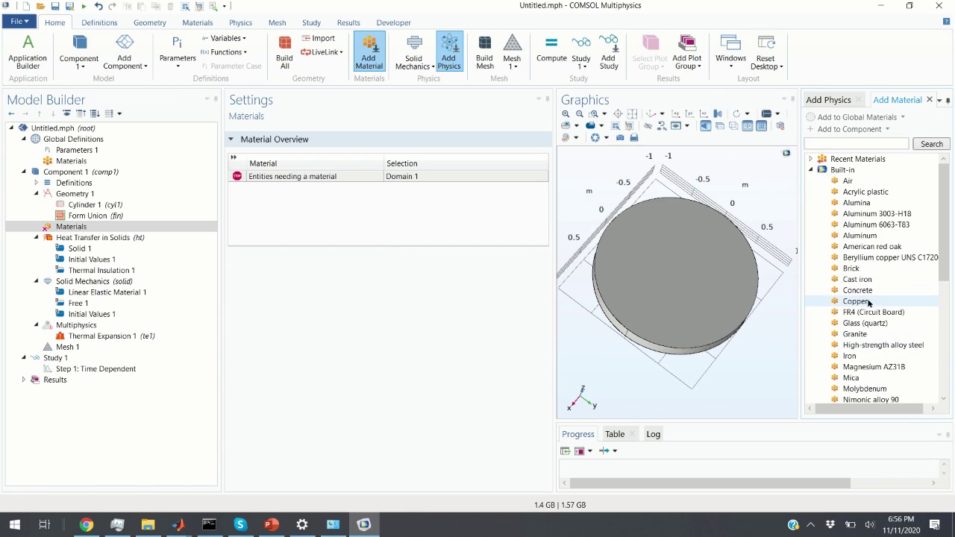
left_click(859, 236)
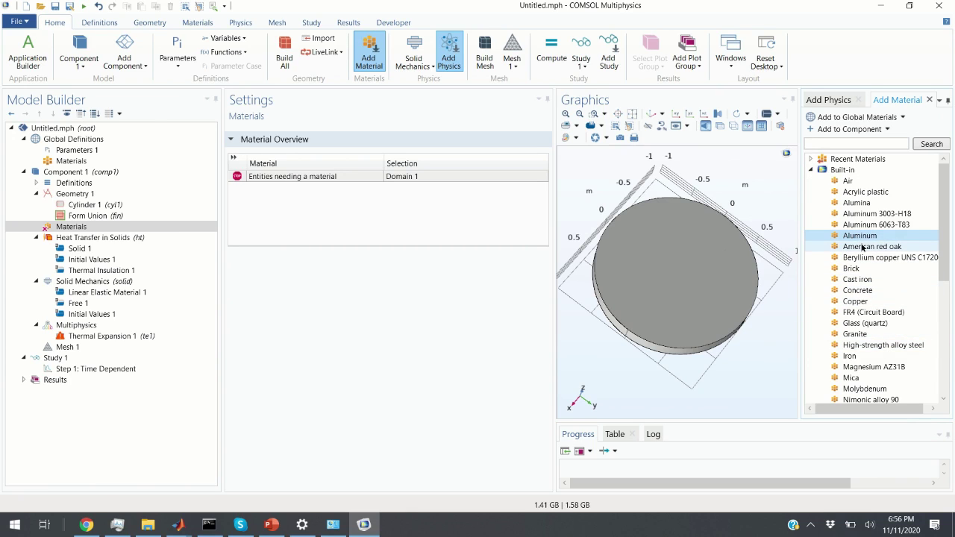
double_click(898, 237)
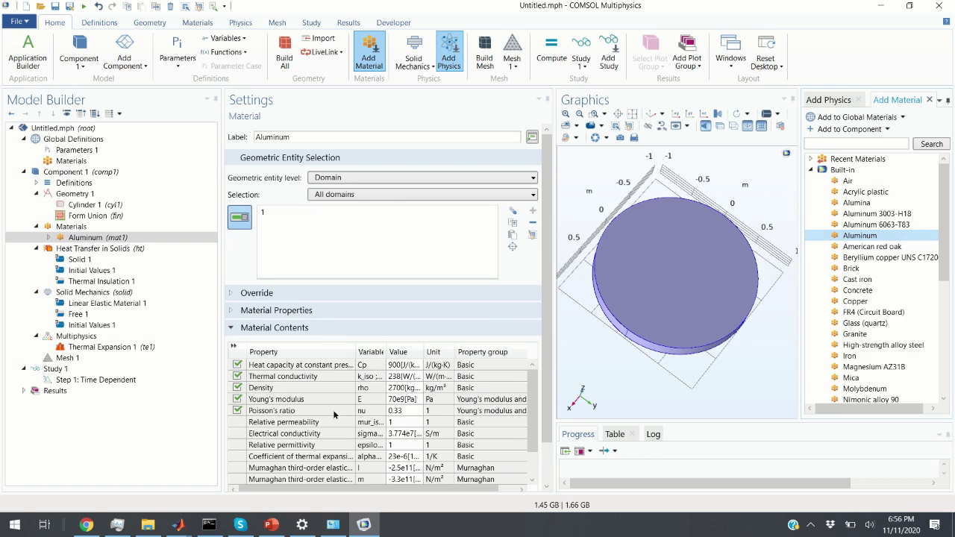
Examine the aluminum's heat capacity, thermal conductivity, density, Young's modulus and Poisson's ratio in the material contents, widening the property column
left_click_drag(354, 355, 383, 364)
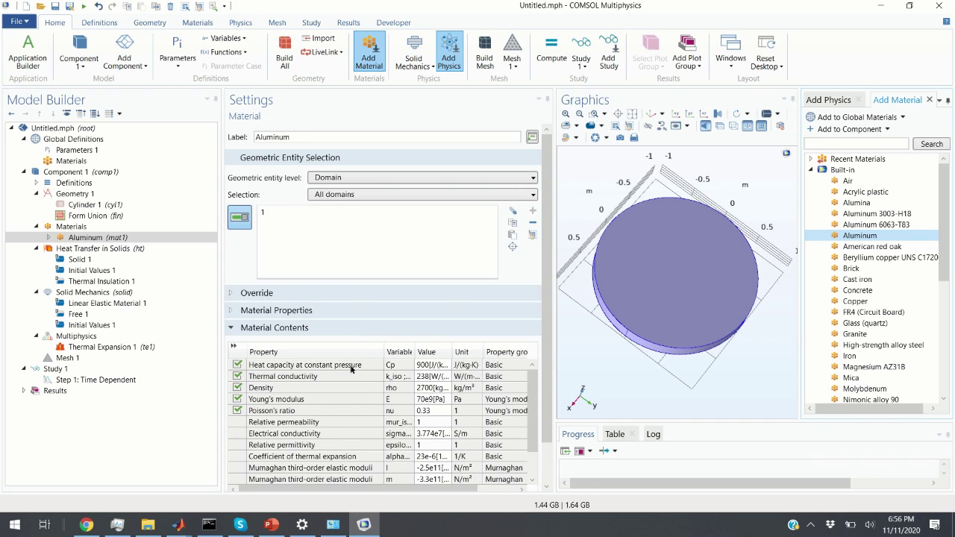
left_click(350, 368)
left_click(330, 377)
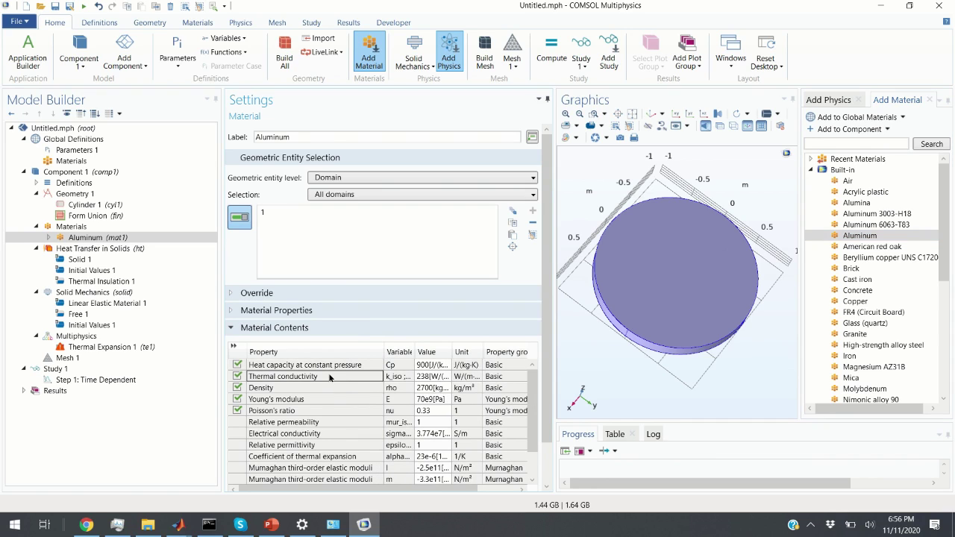
left_click(332, 388)
left_click(330, 400)
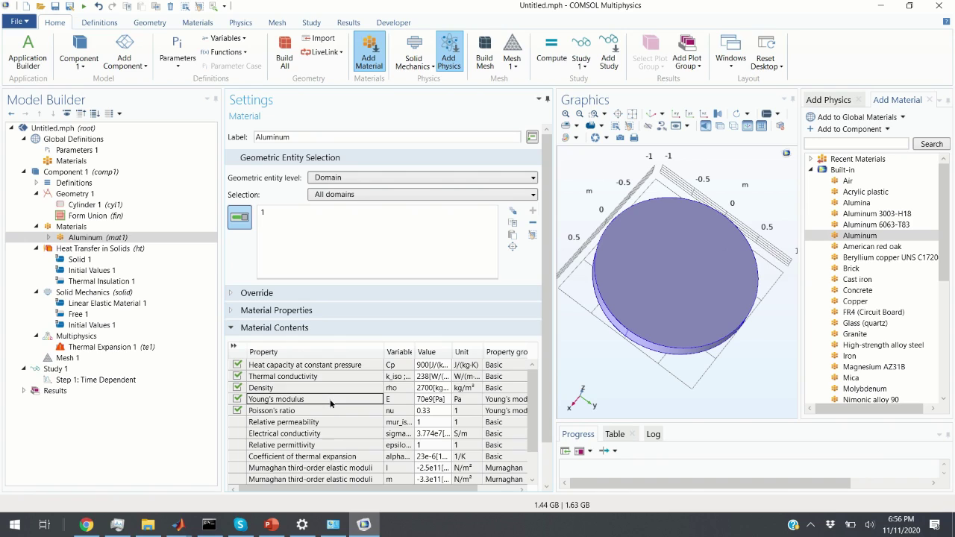
left_click(329, 409)
left_click(326, 401)
left_click(325, 412)
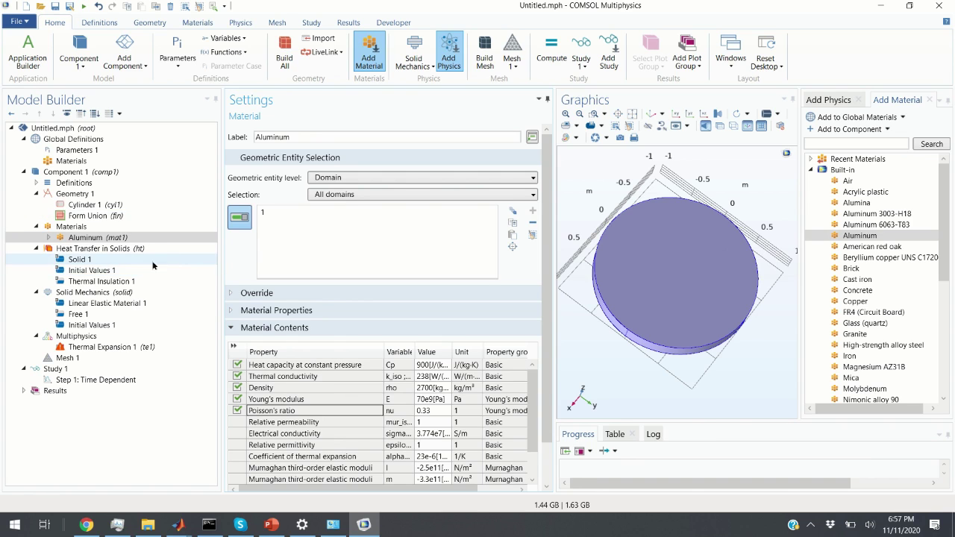
left_click_drag(657, 388, 617, 337)
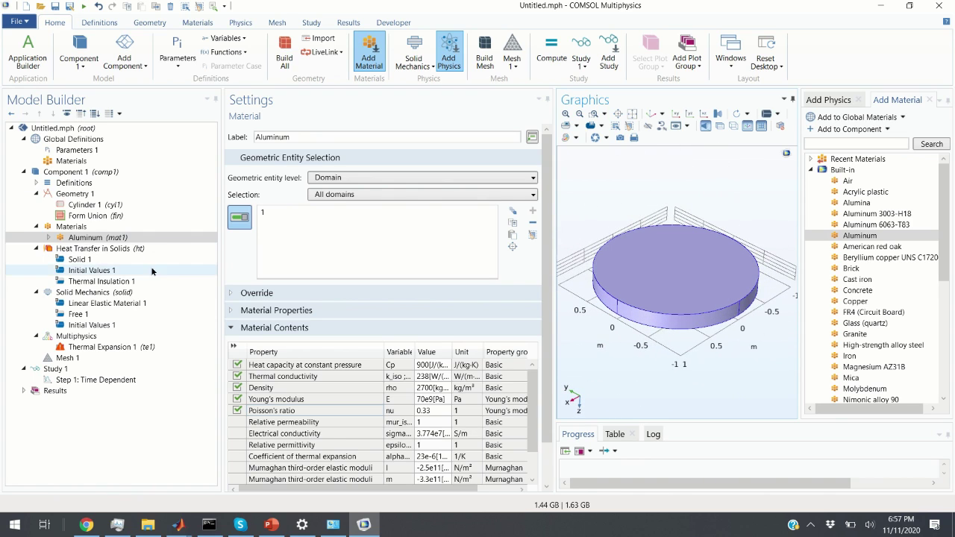
Add a Fixed Constraint boundary condition to the Solid Mechanics interface
left_click_drag(612, 320, 667, 276)
left_click_drag(748, 255, 603, 282)
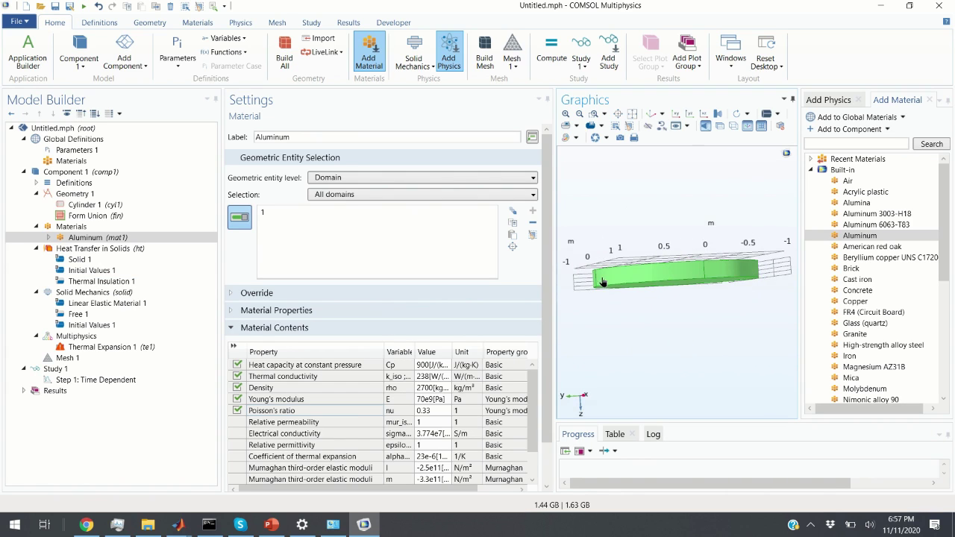
left_click_drag(737, 269, 672, 350)
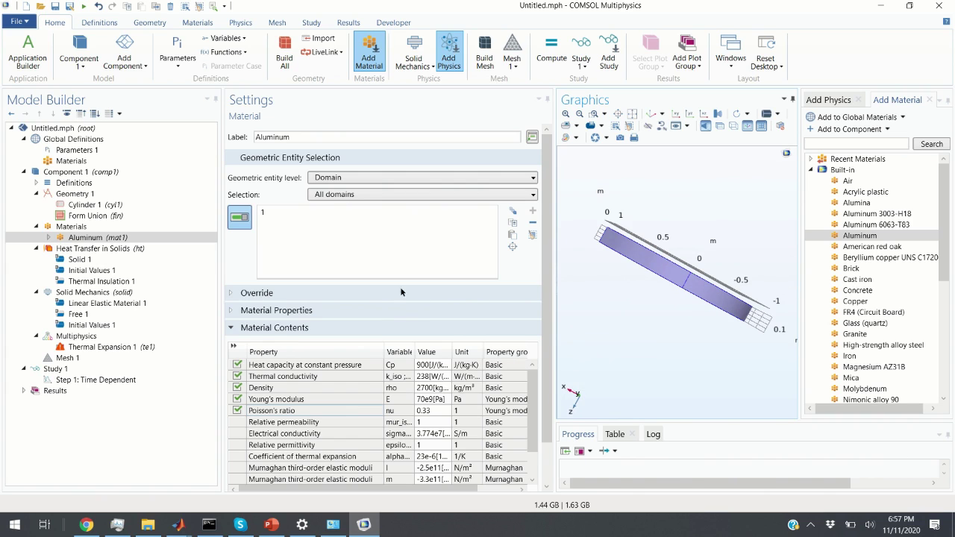
left_click(116, 294)
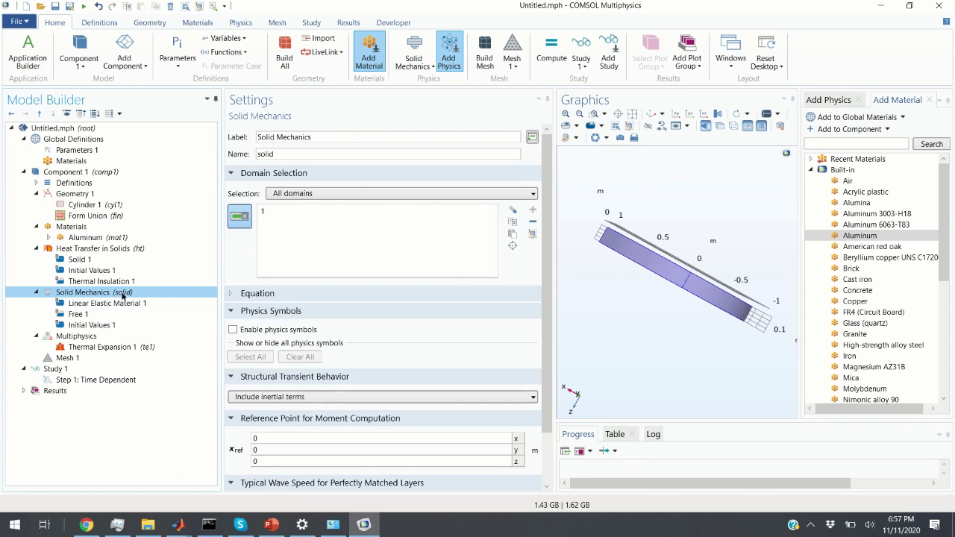
right_click(123, 292)
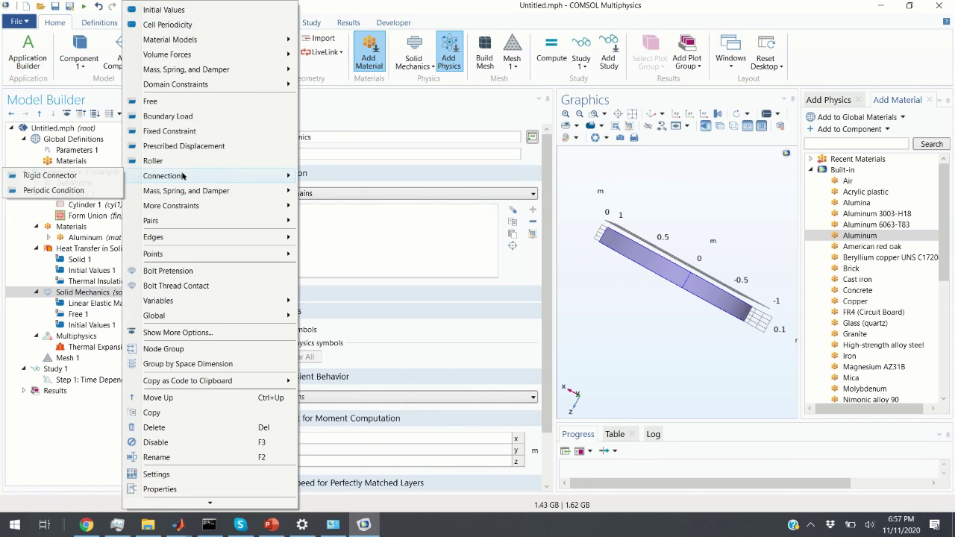
key("Escape")
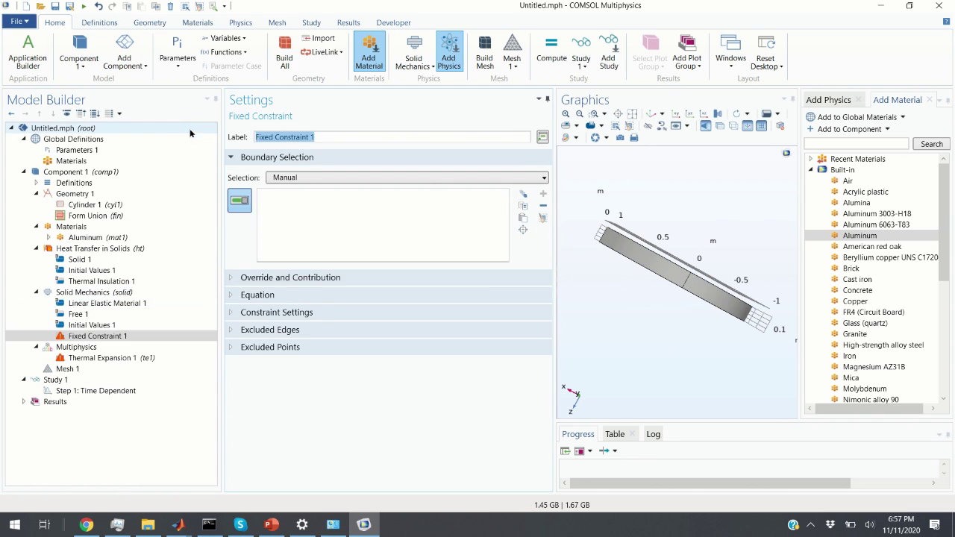
Apply the fixed constraint to the disc's curved side faces, boundaries 1, 2, 5 and 6
left_click_drag(686, 349, 623, 289)
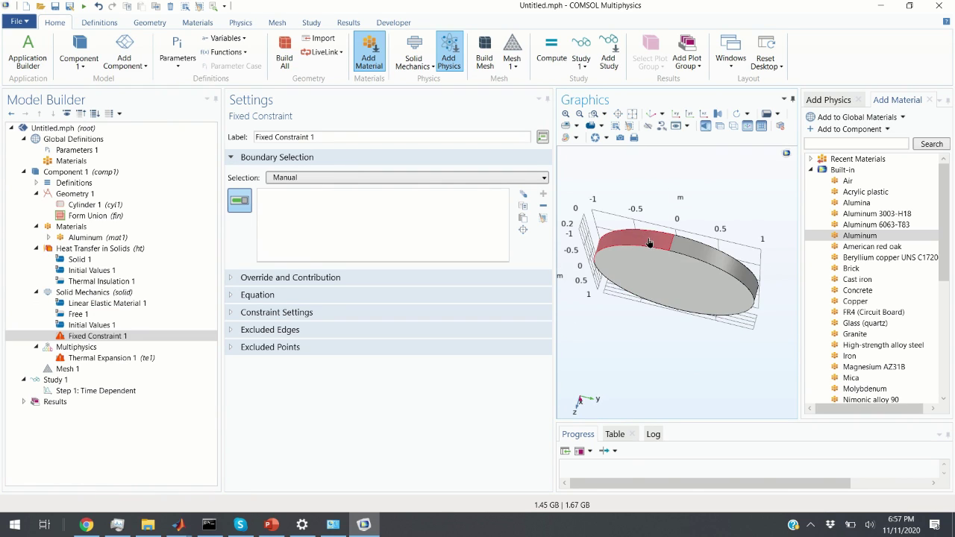
left_click_drag(732, 273, 676, 266)
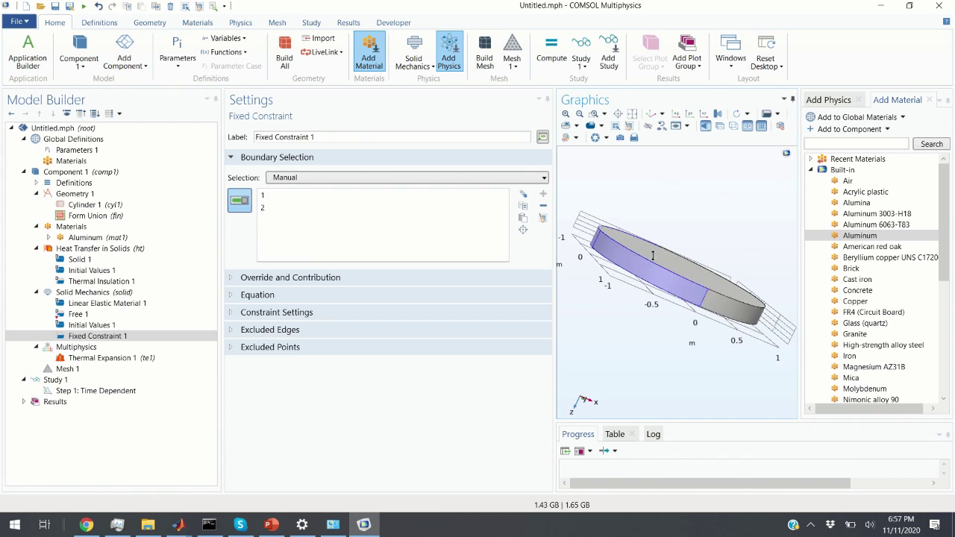
scroll(653, 255, "up", 3)
scroll(649, 251, "down", 2)
left_click_drag(719, 297, 662, 319)
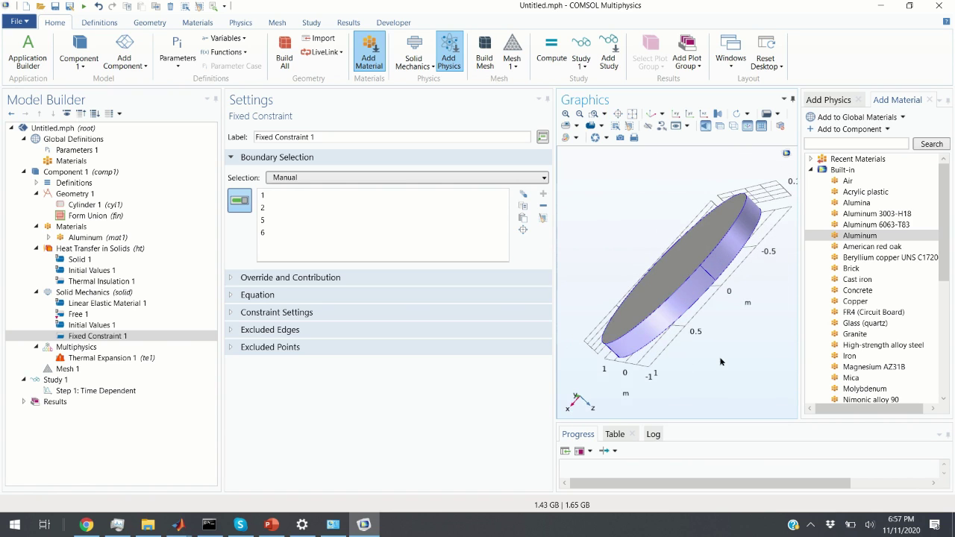
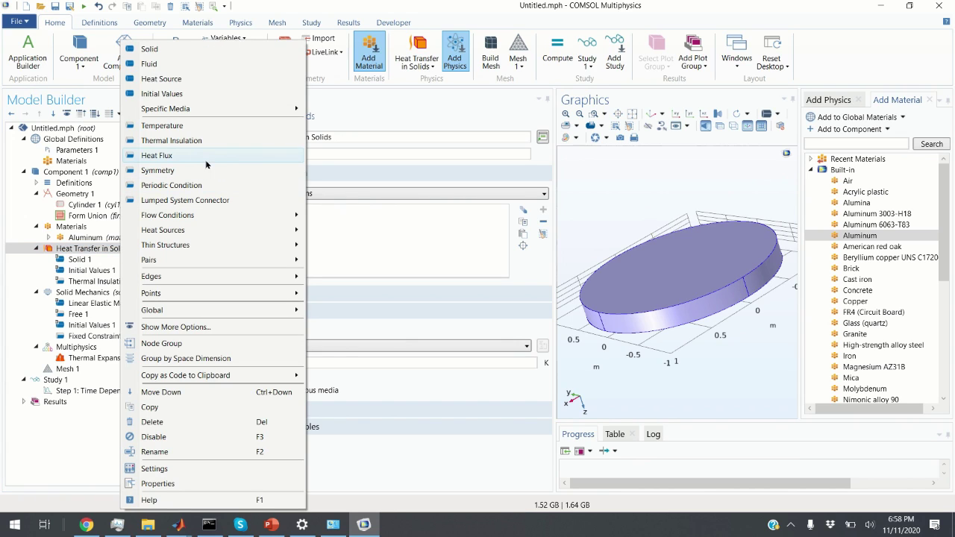
Add a Surface-to-Ambient Radiation condition to Heat Transfer in Solids and apply it to all the disc's faces, boundaries 1 to 6
mouse_move(223, 235)
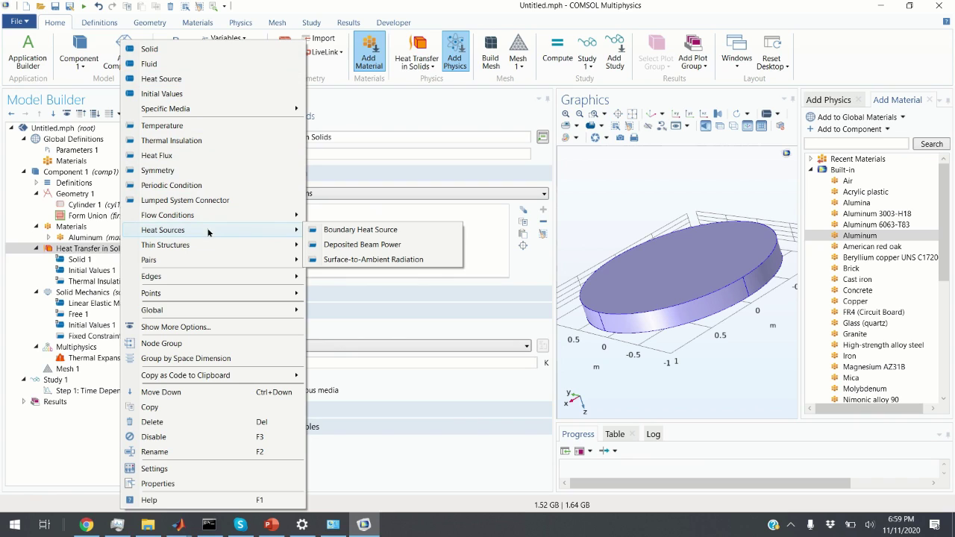
left_click(366, 260)
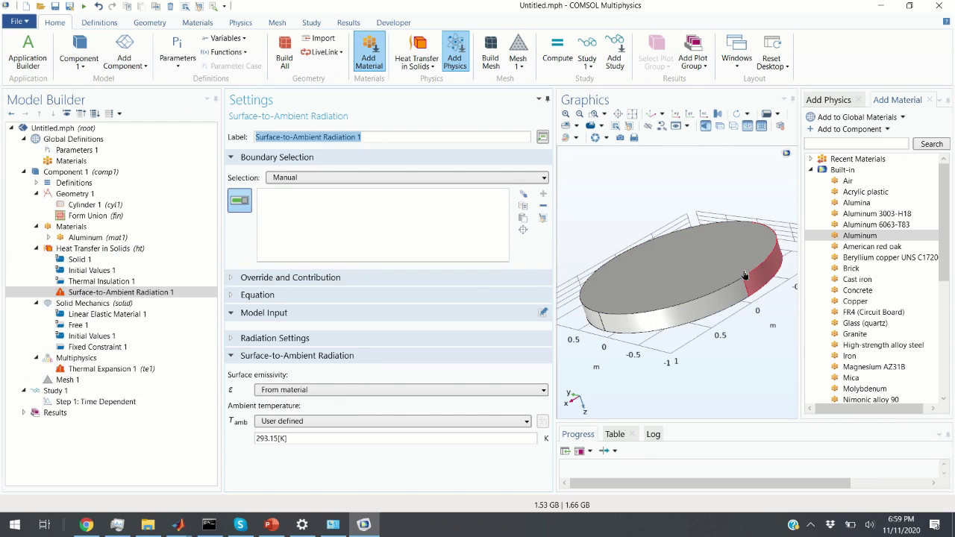
left_click(242, 206)
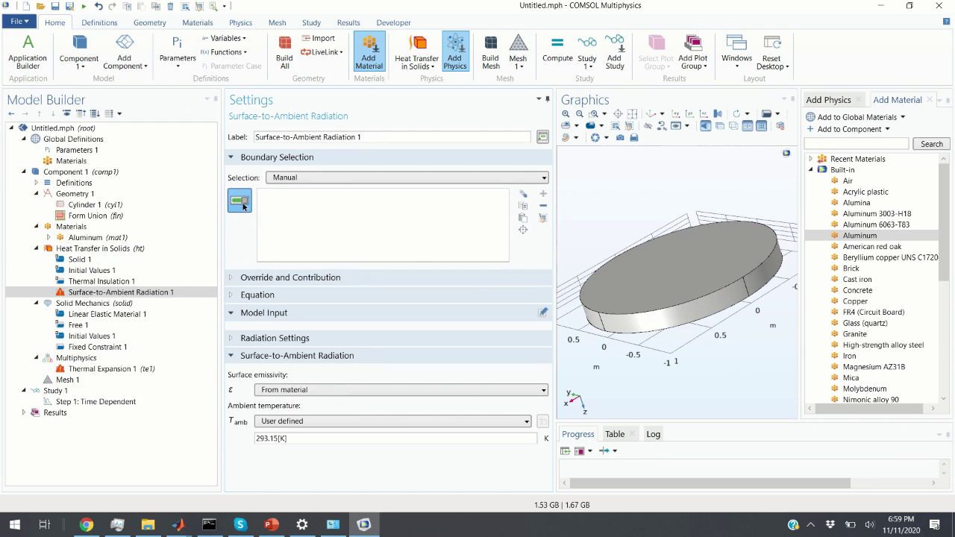
left_click(695, 295)
left_click(713, 309)
left_click_drag(713, 310, 678, 250)
left_click(693, 278)
left_click(688, 275)
left_click(688, 284)
left_click(678, 251)
left_click_drag(694, 206, 633, 254)
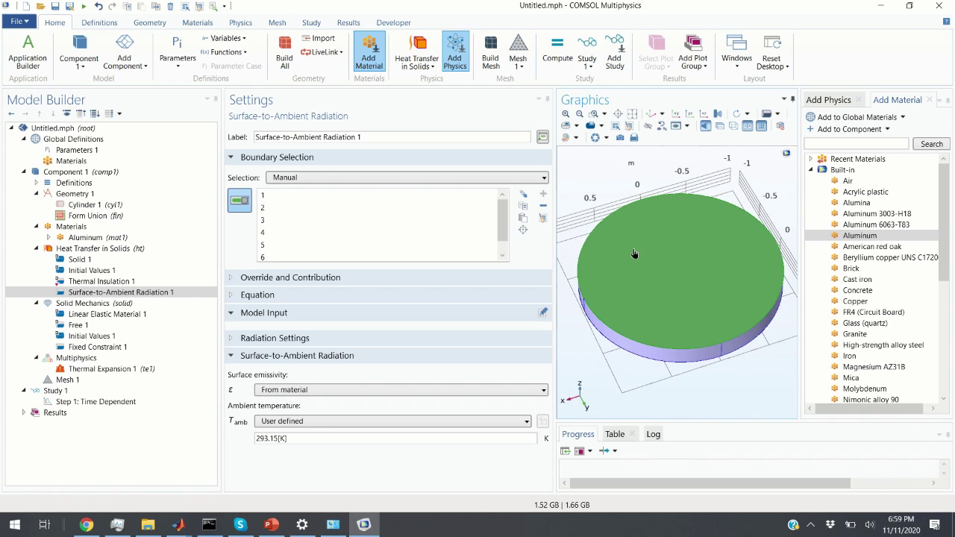
Set the radiation condition's surface emissivity to user defined with the expression emissivity
left_click(436, 391)
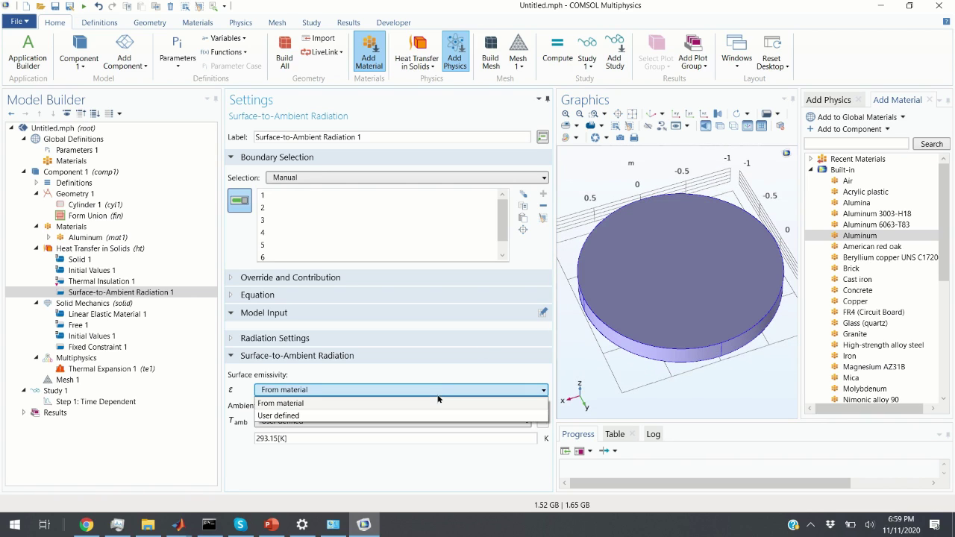
left_click(349, 420)
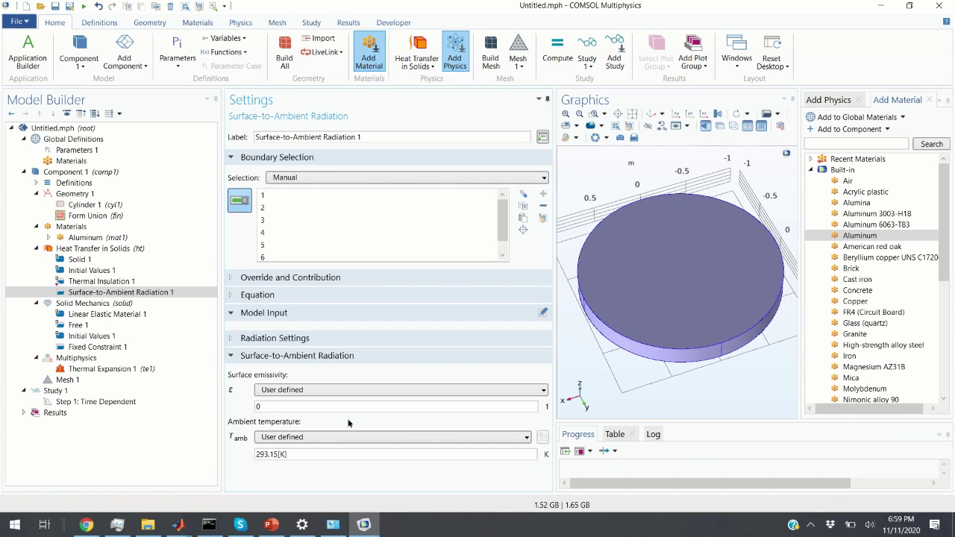
left_click(360, 405)
type("emissivity")
mouse_move(281, 406)
left_click_drag(289, 407, 237, 408)
Define a global parameter named emissivity with the expression 0.7 in Parameters 1
left_click(106, 152)
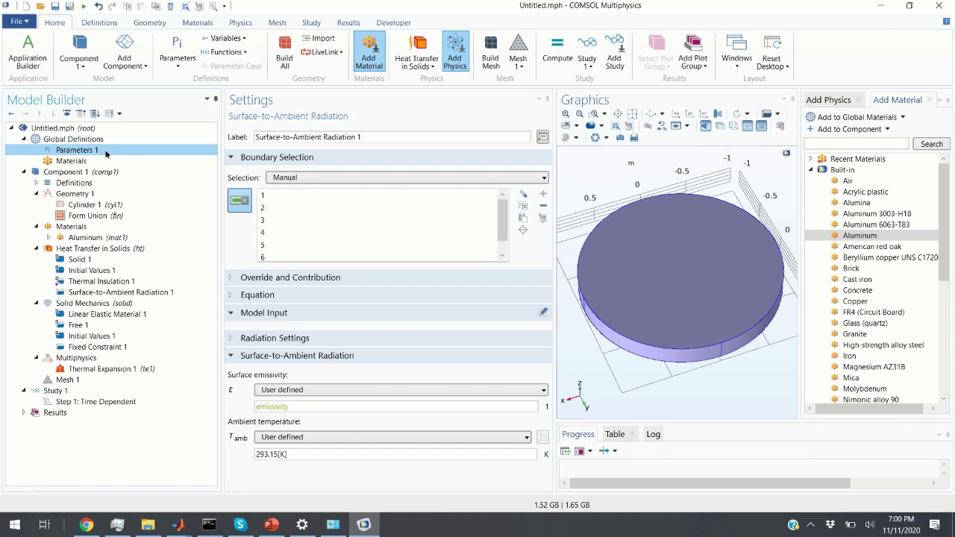
left_click(249, 194)
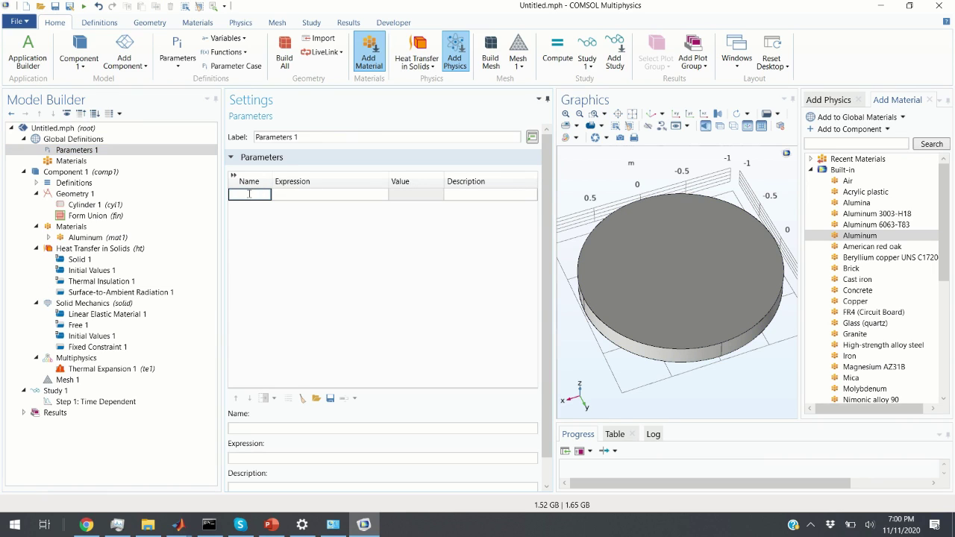
type("emissivity")
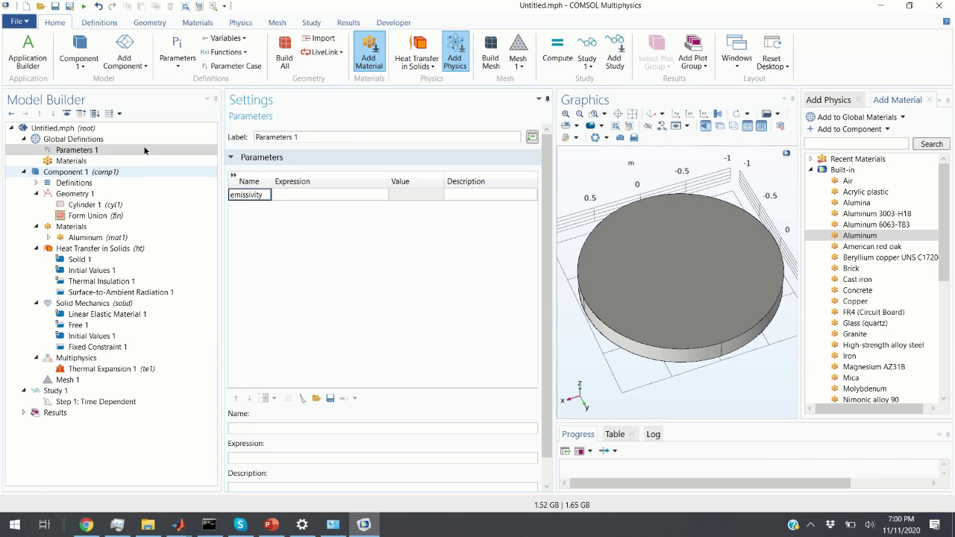
left_click(90, 152)
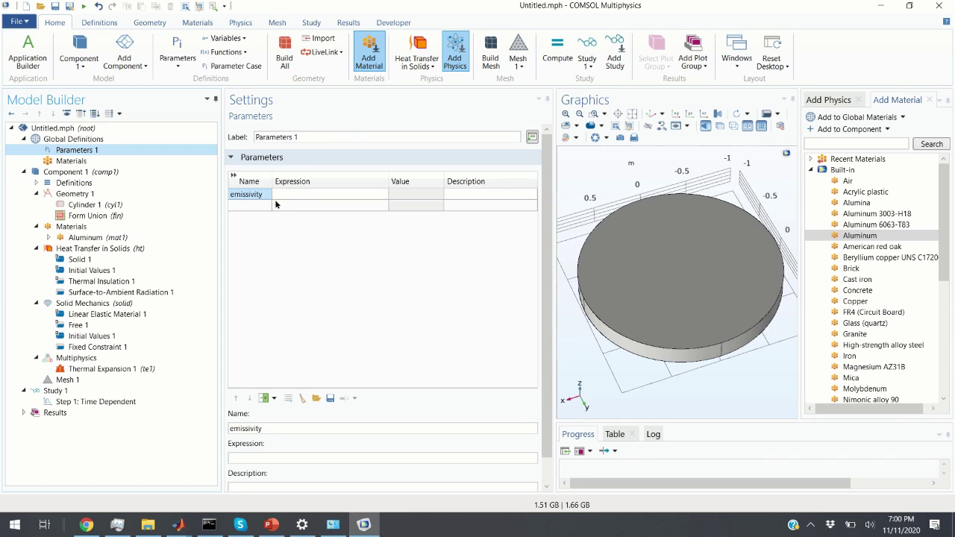
left_click(313, 196)
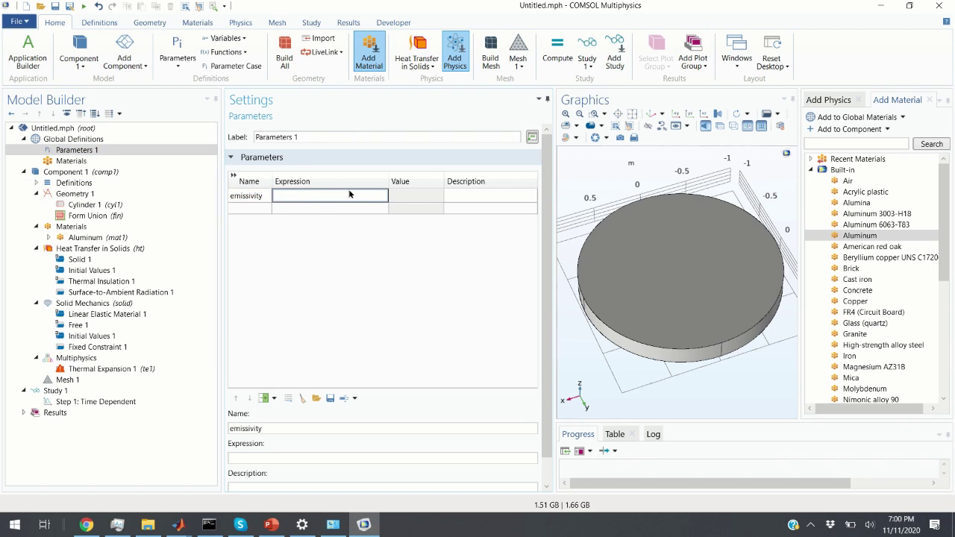
type("0.7")
Check the surface emissivity expression in the radiation condition against the parameter defined in Parameters 1
left_click(142, 293)
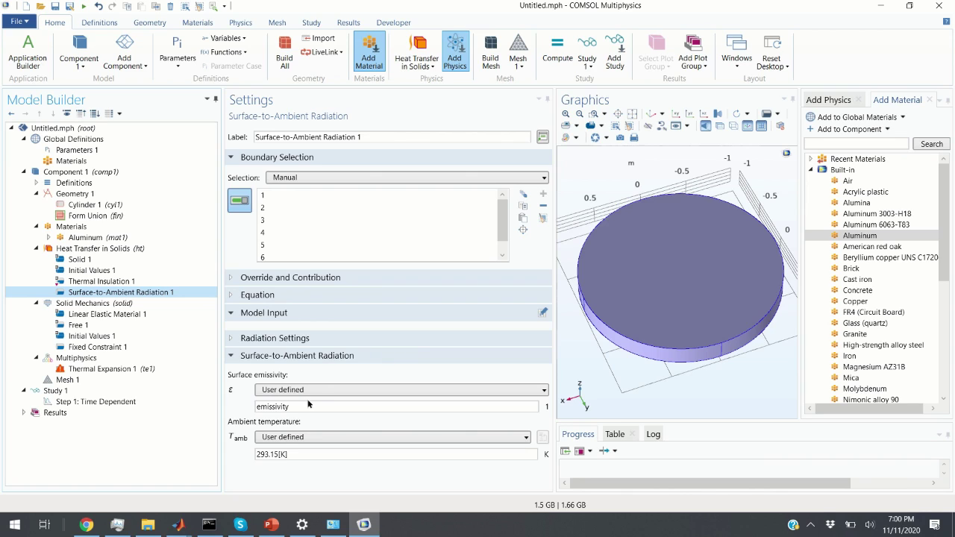
left_click(302, 407)
left_click_drag(310, 405, 248, 409)
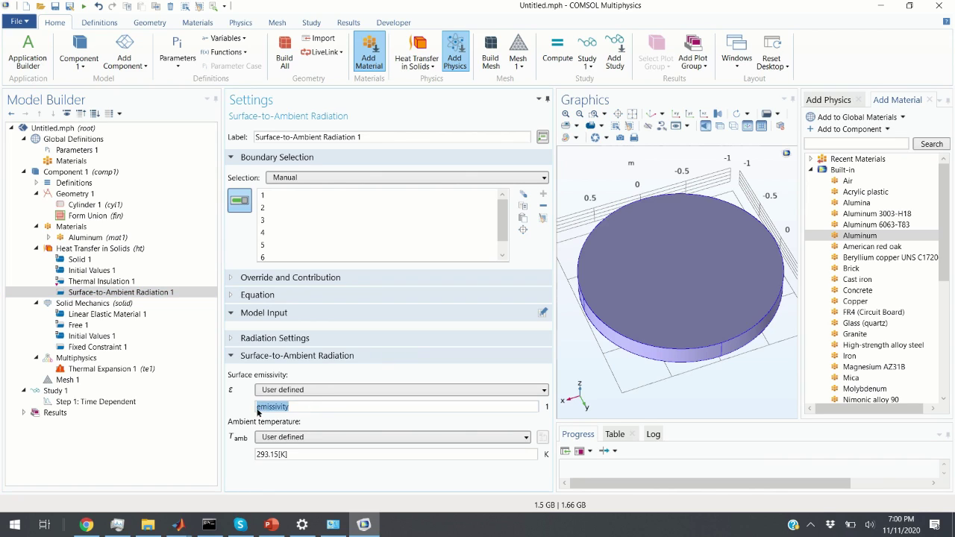
left_click(300, 407)
left_click_drag(315, 408, 247, 411)
left_click(302, 406)
left_click(102, 152)
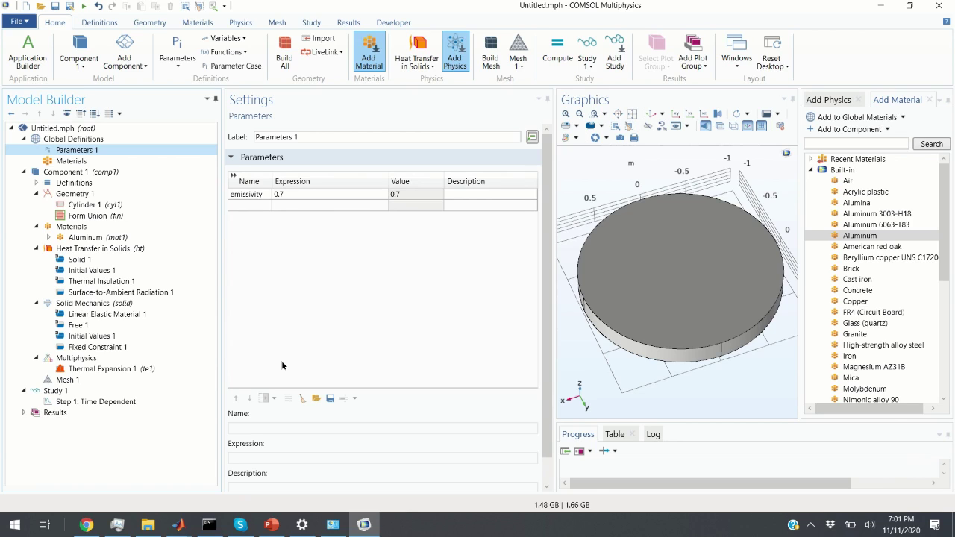
Assign the disc, domain 1, to the Thermal Expansion multiphysics coupling
left_click(94, 363)
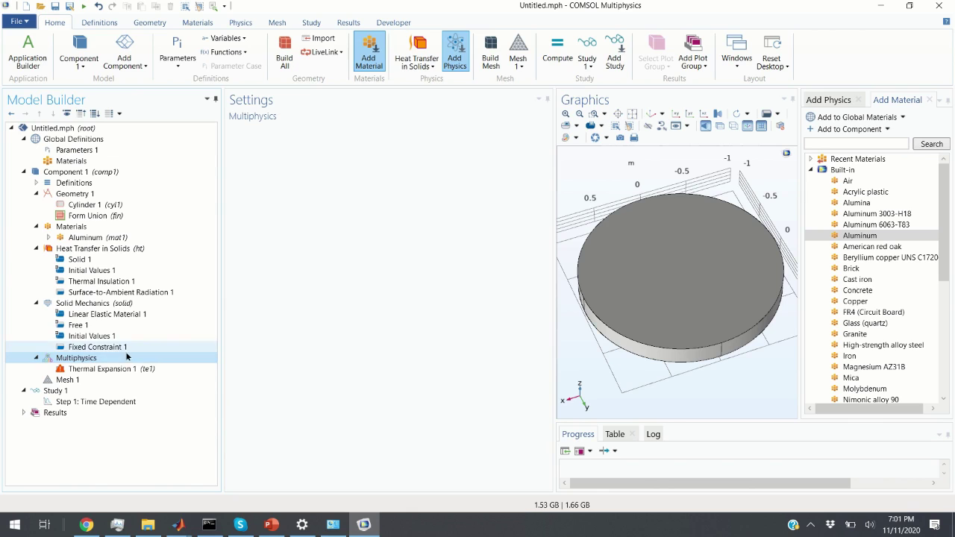
left_click(112, 369)
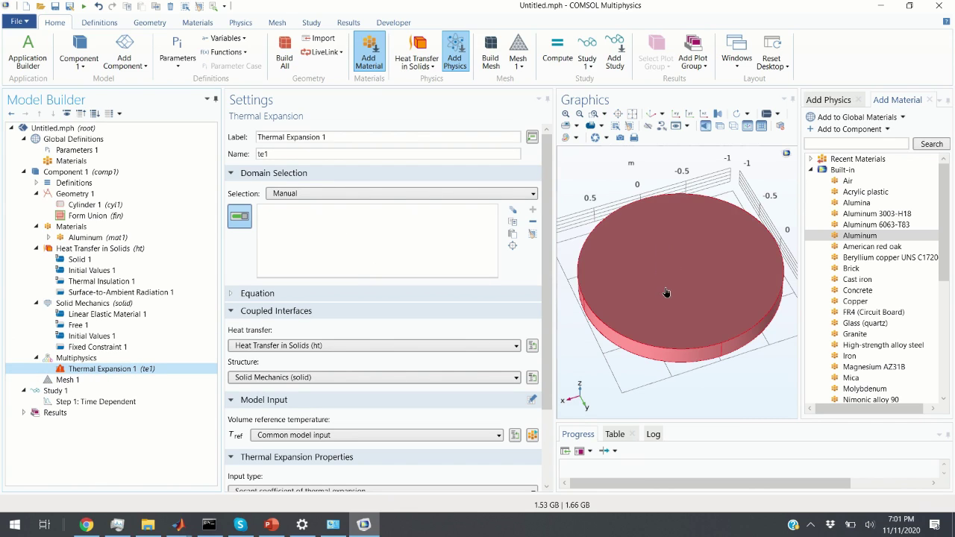
left_click(237, 219)
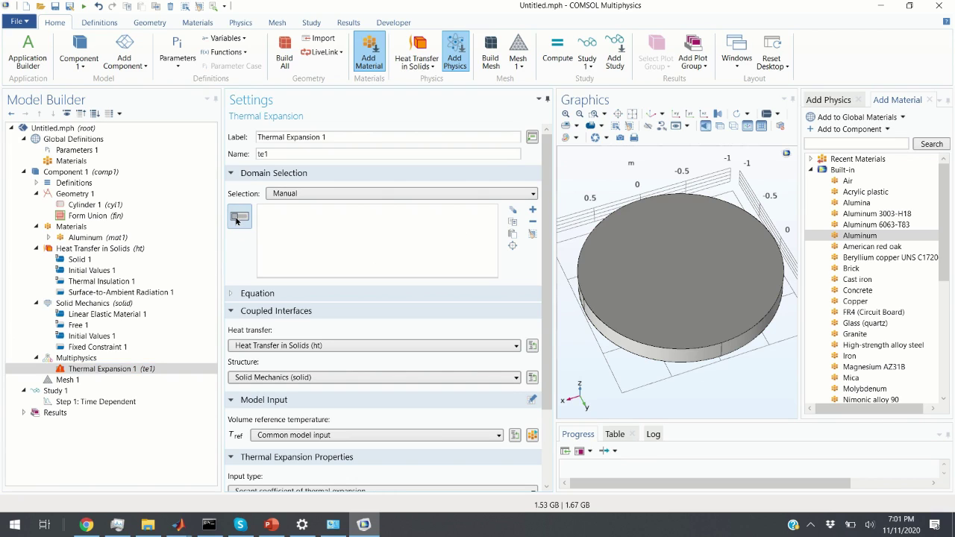
left_click(66, 368)
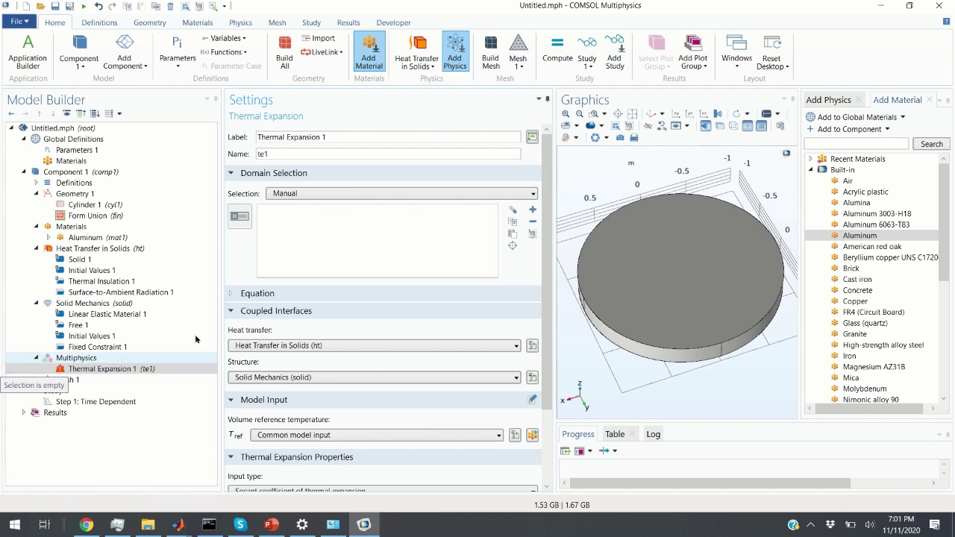
left_click(240, 217)
left_click(692, 274)
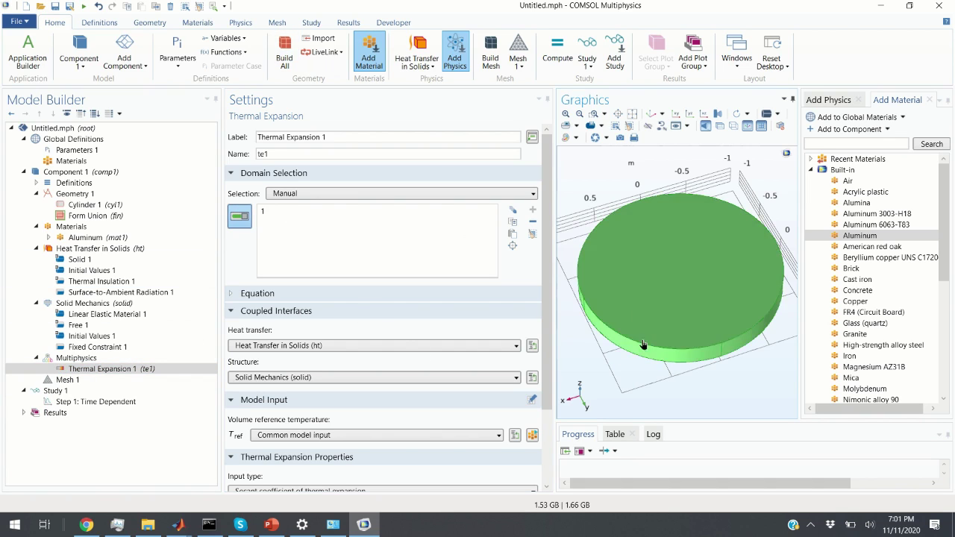
left_click_drag(639, 343, 721, 289)
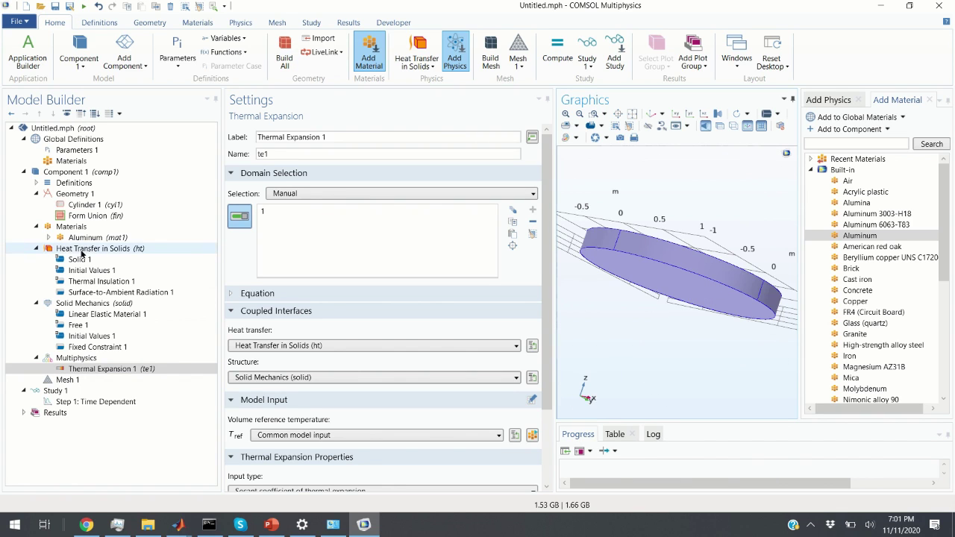
left_click_drag(679, 329, 696, 253)
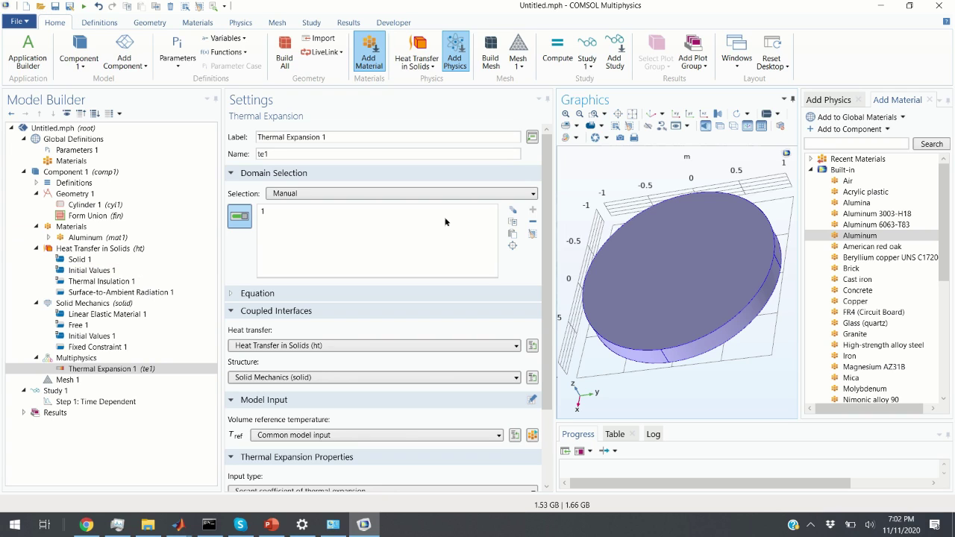
left_click_drag(726, 337, 588, 255)
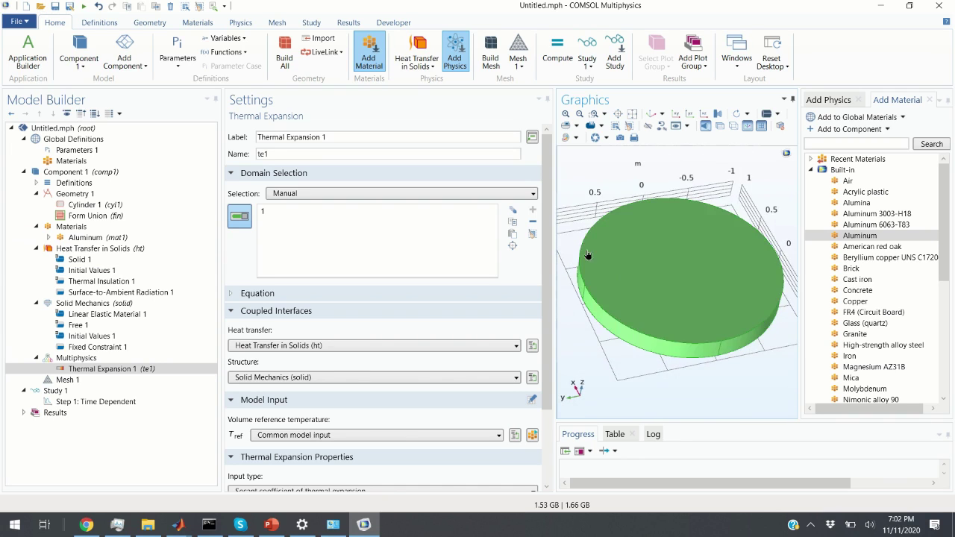
Add a Heat Flux boundary condition to Heat Transfer in Solids and set its type to convective heat flux
left_click(138, 252)
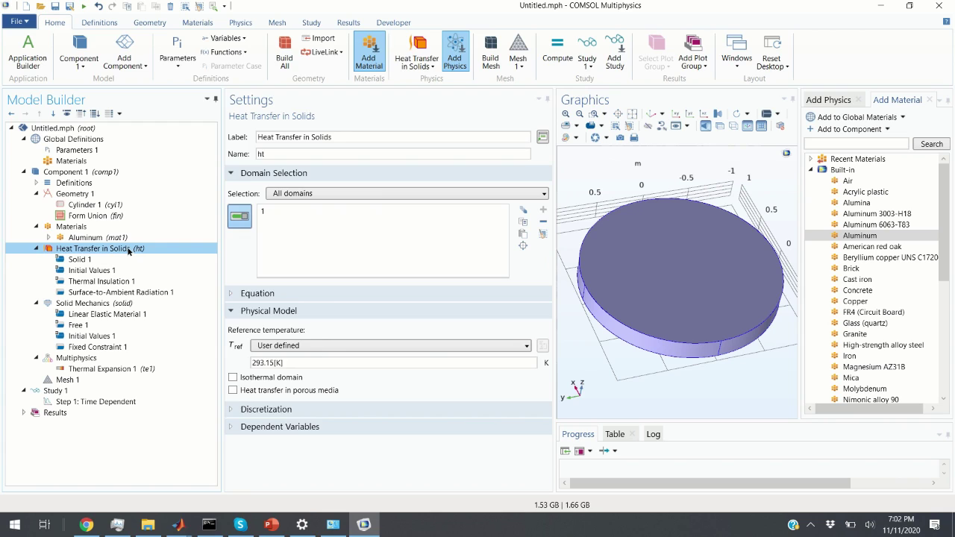
right_click(128, 250)
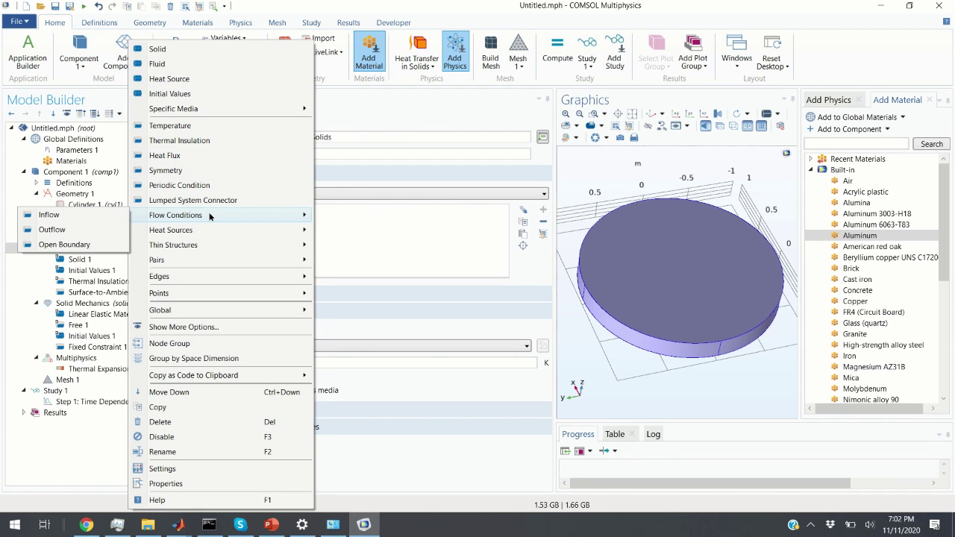
mouse_move(198, 233)
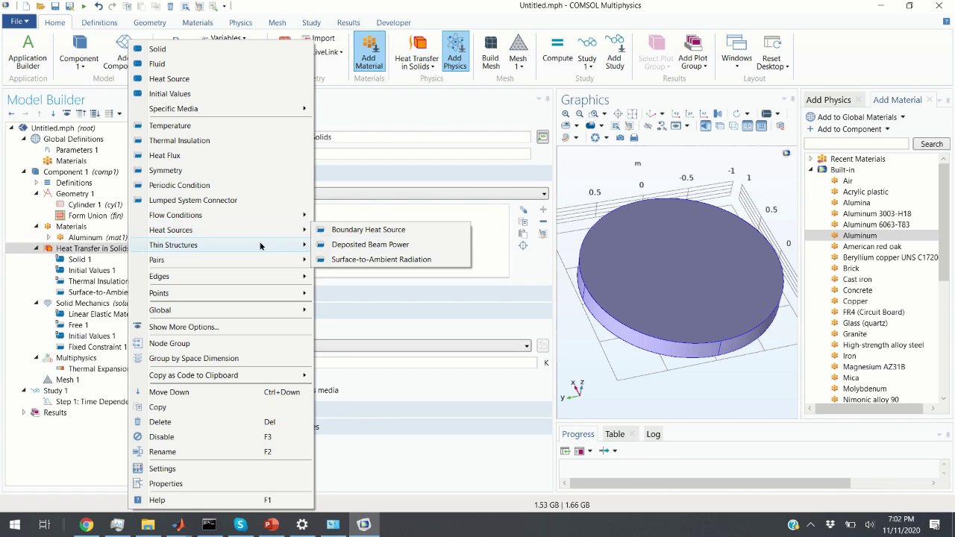
mouse_move(259, 246)
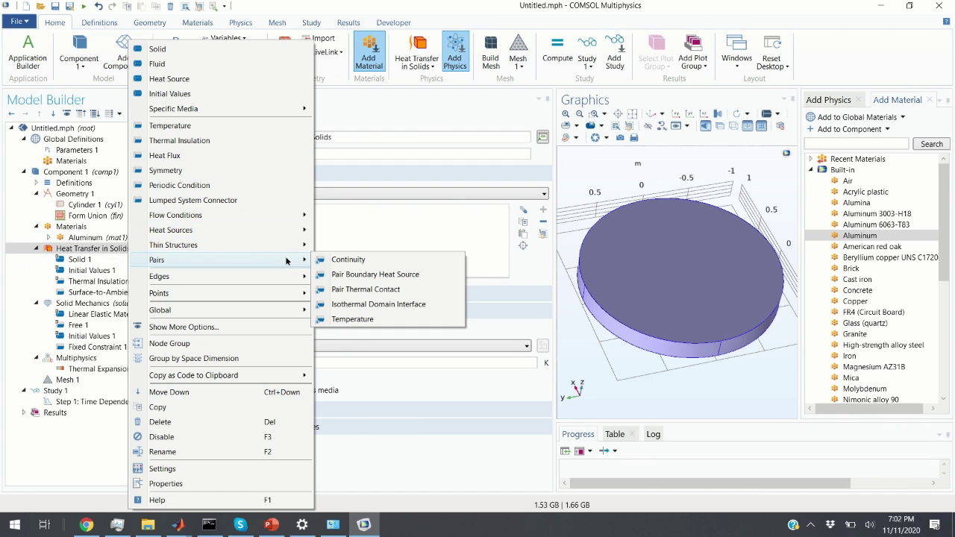
left_click(197, 155)
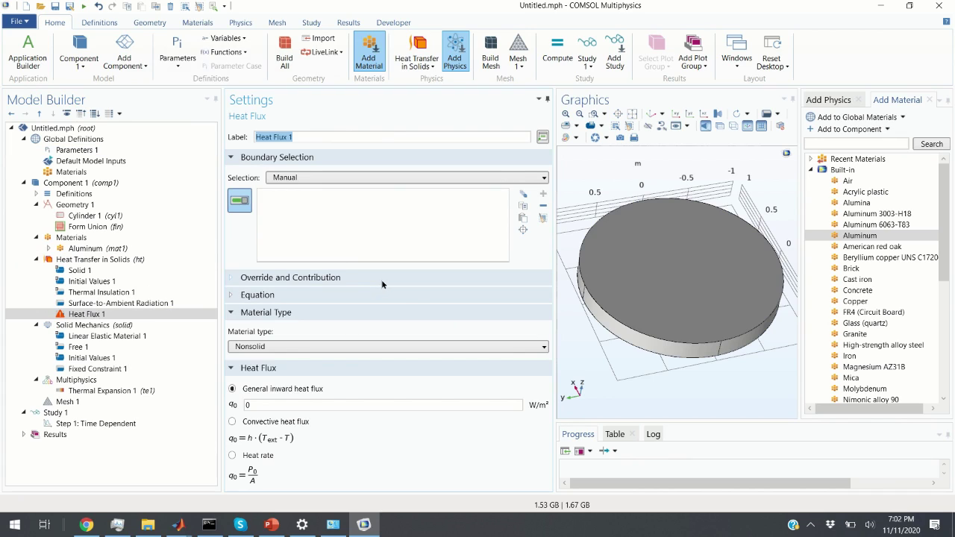
left_click(232, 423)
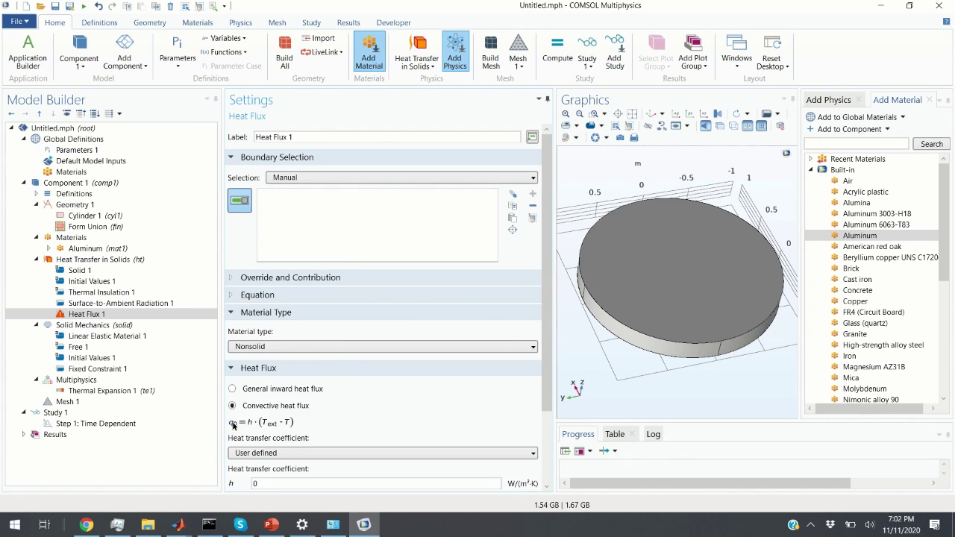
Assign the disc's upper, lower and side boundaries to the convective Heat Flux condition
scroll(334, 407, "down", 2)
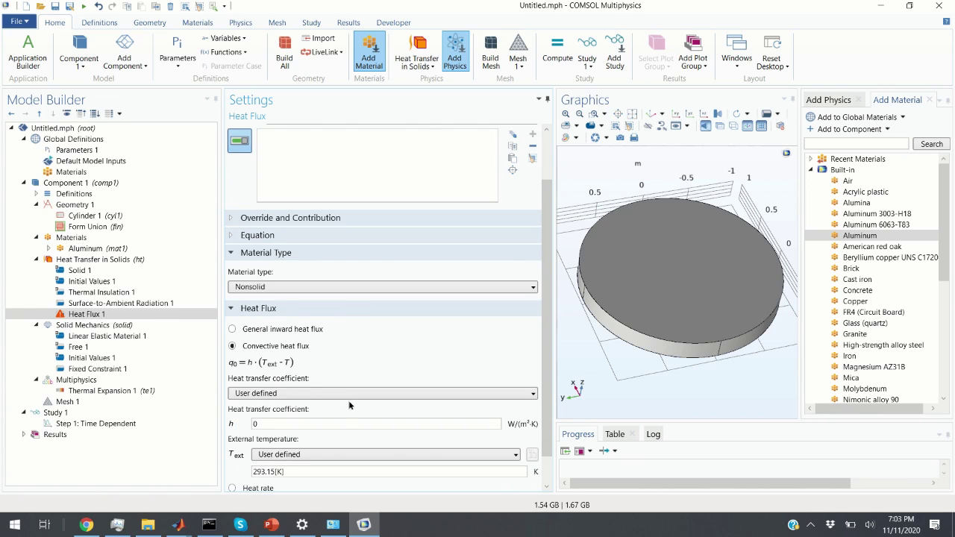
scroll(355, 408, "up", 2)
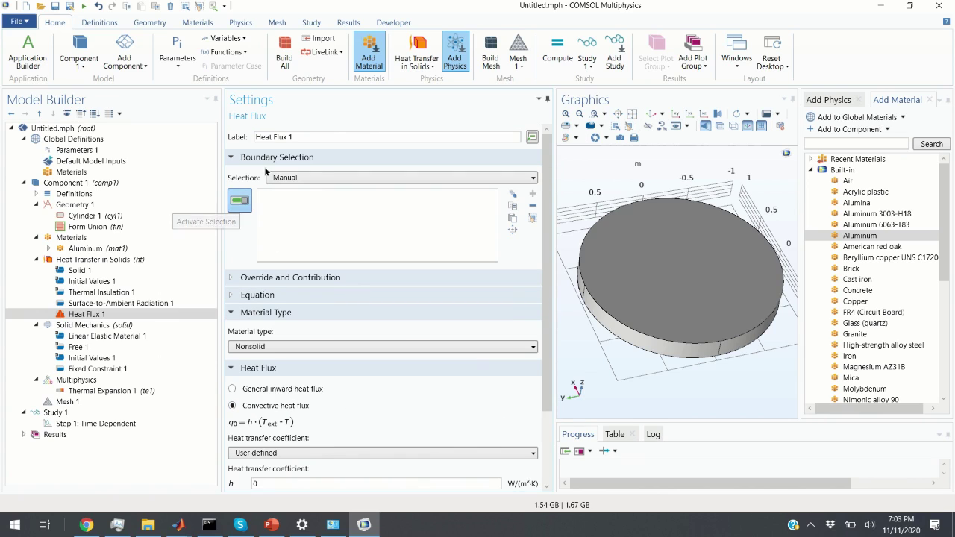
left_click(238, 205)
left_click(686, 302)
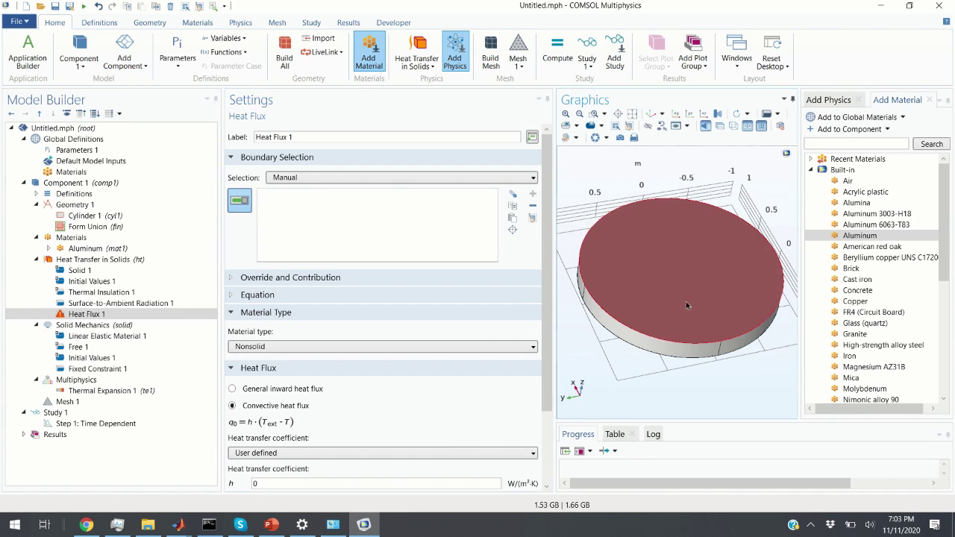
left_click_drag(654, 398, 661, 318)
left_click(667, 273)
left_click_drag(668, 272, 635, 325)
left_click(718, 289)
left_click(718, 289)
left_click(685, 283)
left_click(683, 264)
Set the convective heat flux's heat transfer coefficient to the expression h_convective and copy that name
scroll(349, 361, "down", 1)
left_click(306, 452)
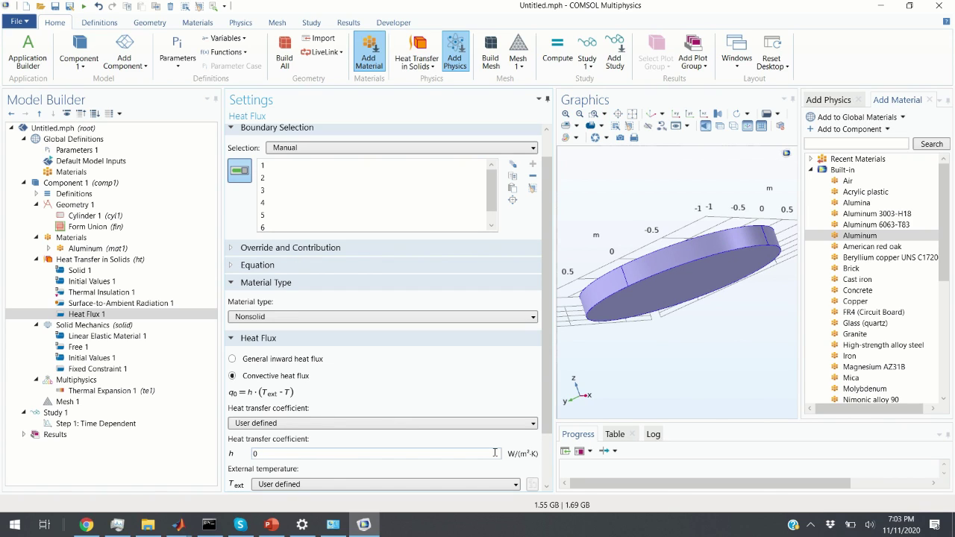
key("BackSpace")
type("h_convective")
key("shift+Left")
key("shift+Left")
key("shift+Left")
key("shift+Left")
key("shift+Left")
key("shift+Left")
key("shift+Left")
key("shift+Left")
key("shift+Left")
key("shift+Left")
key("shift+Left")
key("ctrl+c")
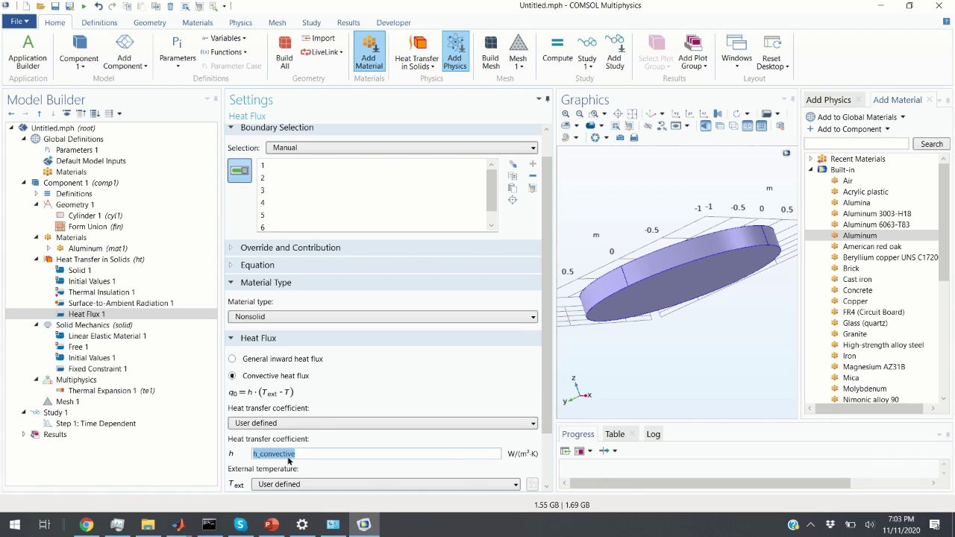
left_click(79, 150)
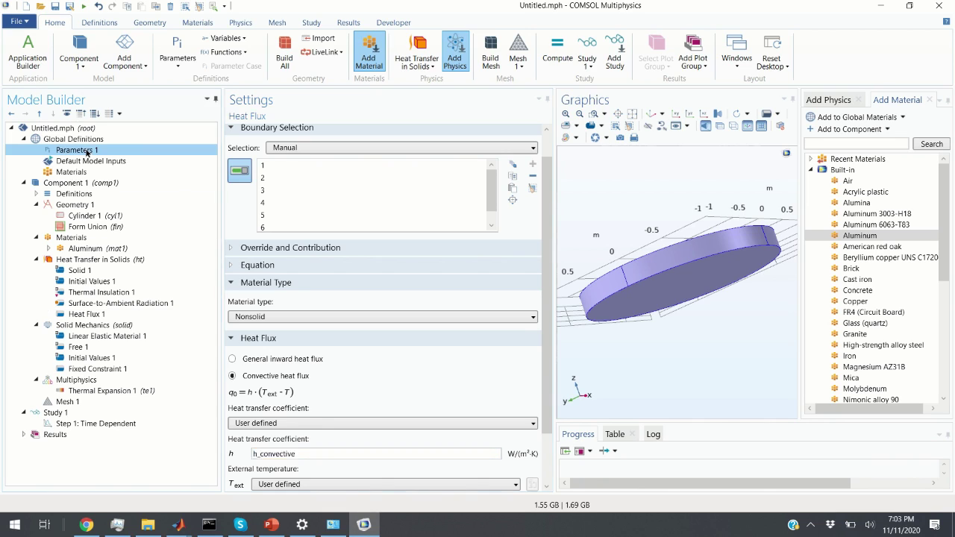
left_click(247, 205)
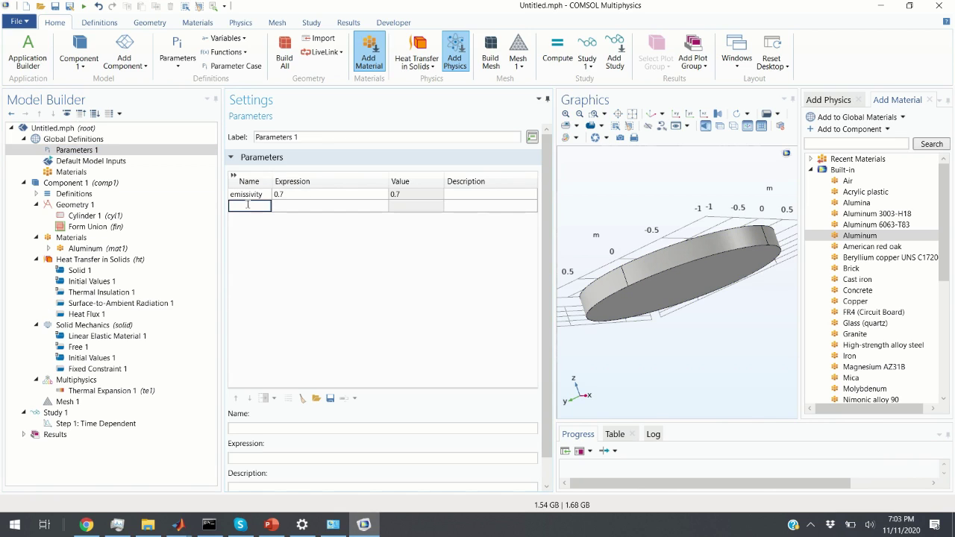
key("ctrl+v")
key("Return")
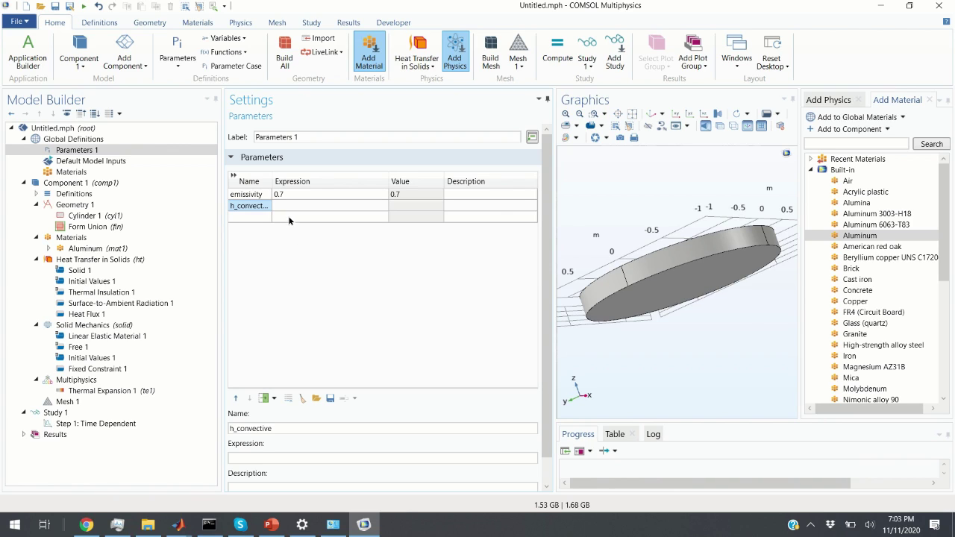
left_click(290, 206)
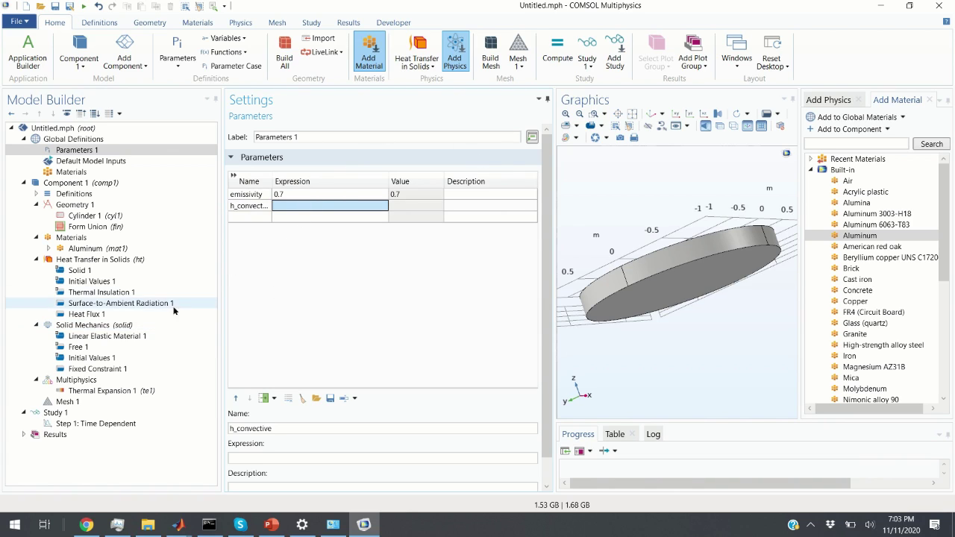
Check the heat transfer coefficient's unit in Heat Flux 1, and define the global parameter h_convective as 5 [W/(K*m^2)] in Parameters 1
left_click(114, 314)
scroll(455, 403, "down", 2)
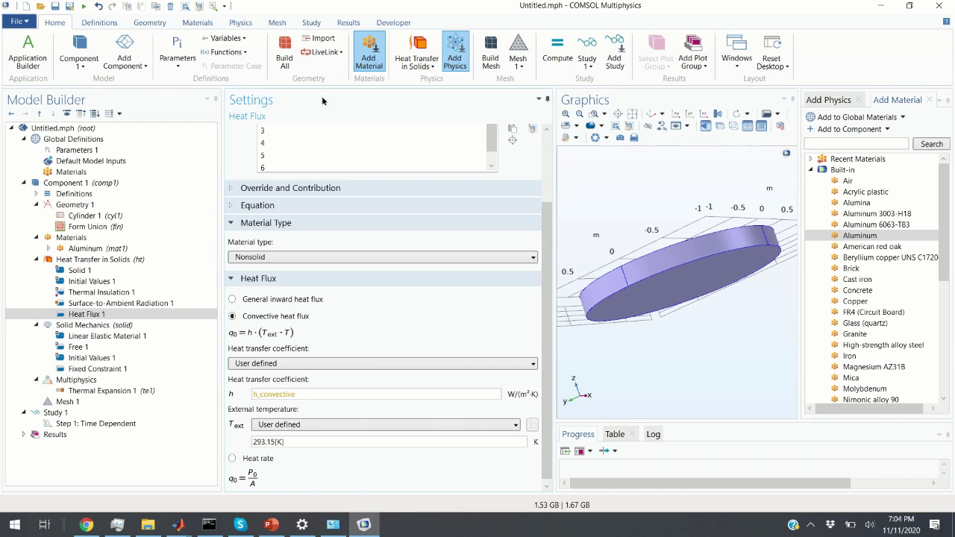
left_click(91, 151)
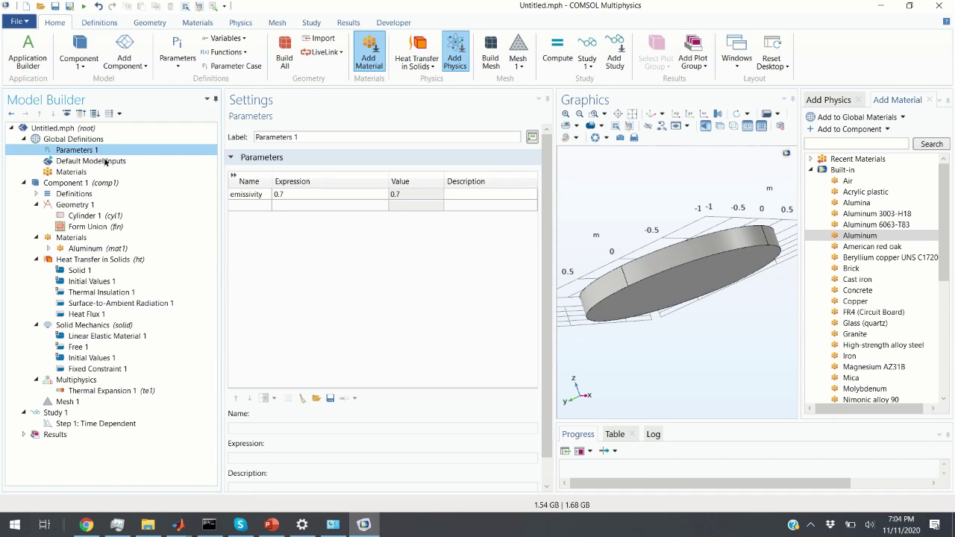
left_click(250, 206)
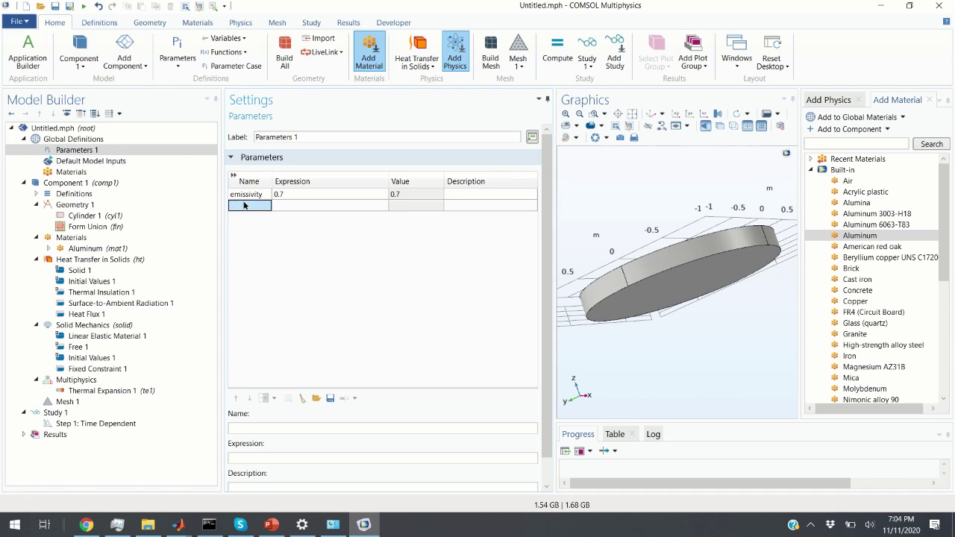
key("ctrl+v")
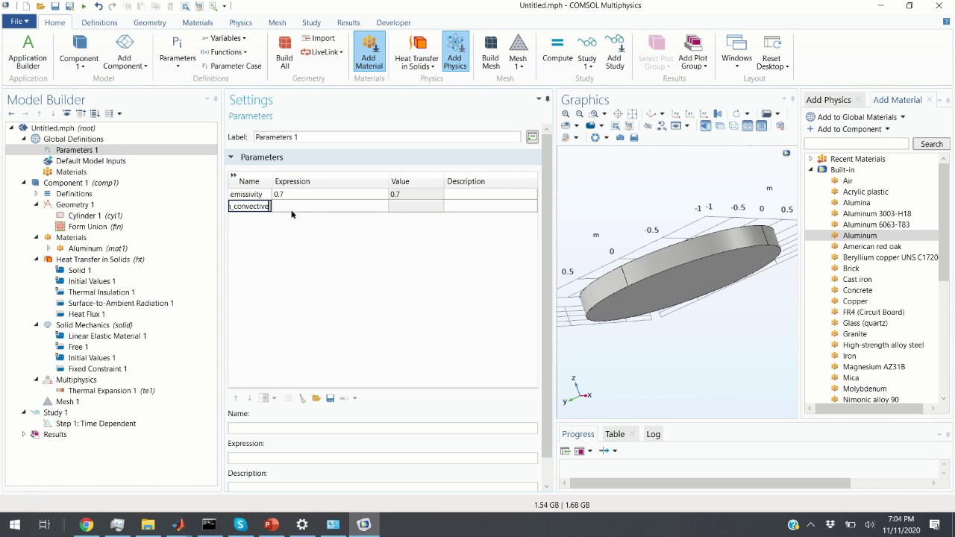
left_click(311, 205)
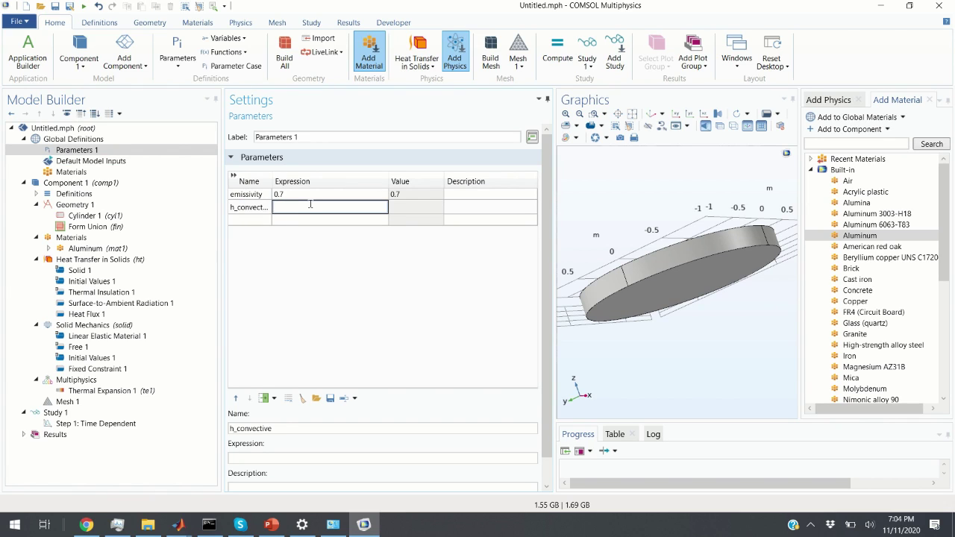
type("W/(k*")
key("BackSpace")
key("BackSpace")
type("K*m^2)]")
key("Home")
type("[5")
key("Return")
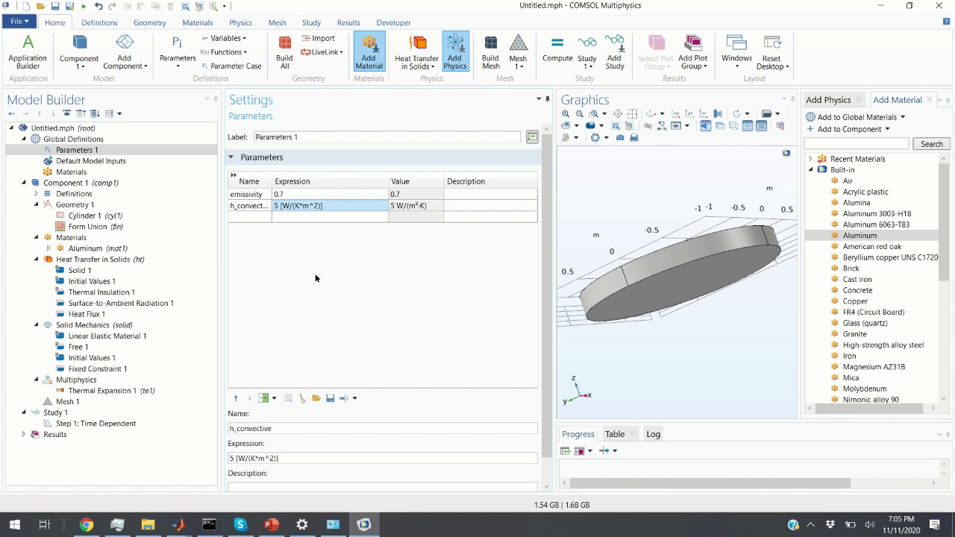
Review the h_convective value and the heat flux, radiation, thermal insulation and initial value settings of Heat Transfer in Solids
left_click(426, 207)
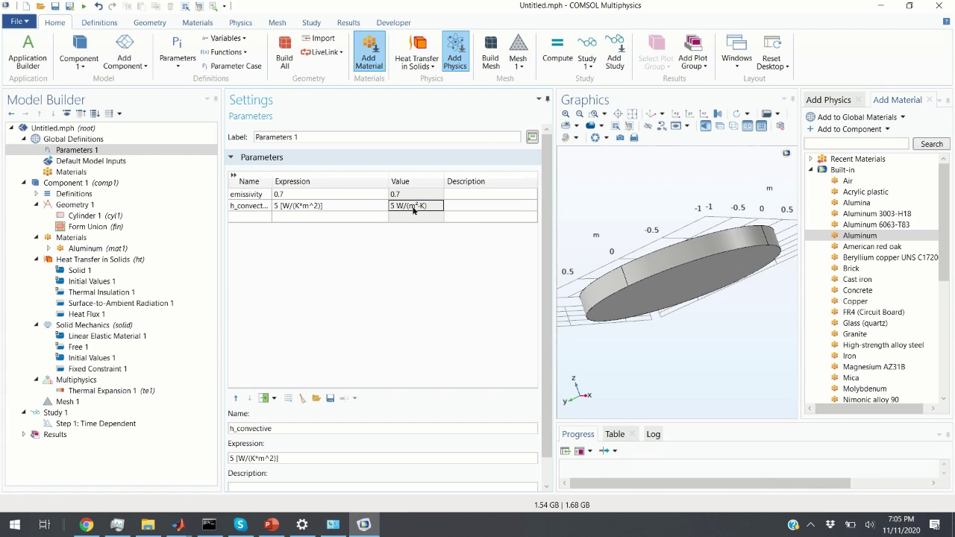
left_click(116, 314)
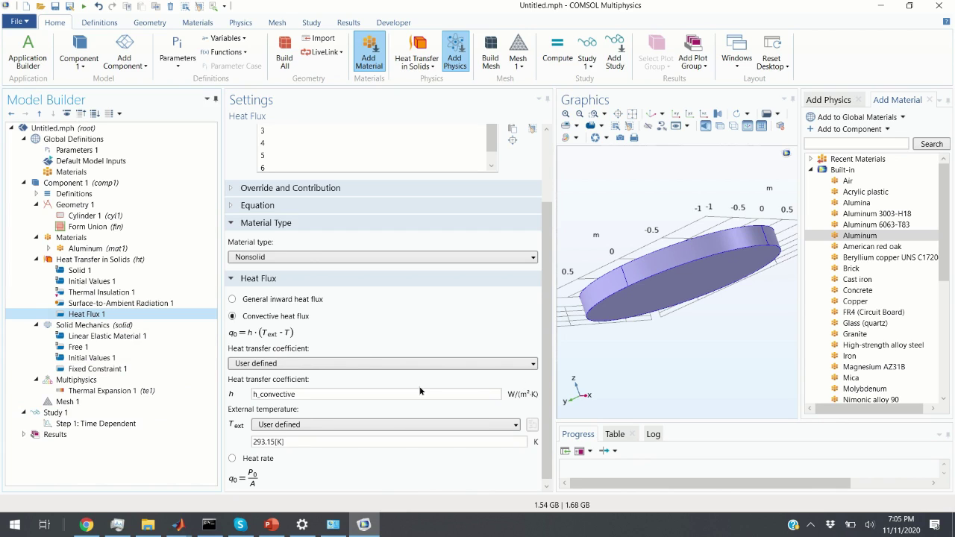
left_click(116, 303)
left_click(111, 294)
left_click(102, 281)
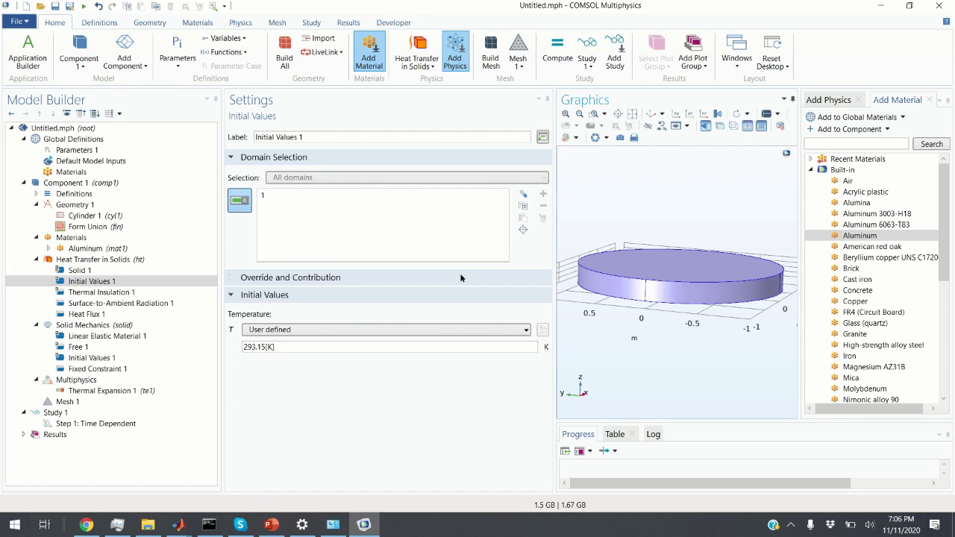
left_click_drag(696, 263, 695, 243)
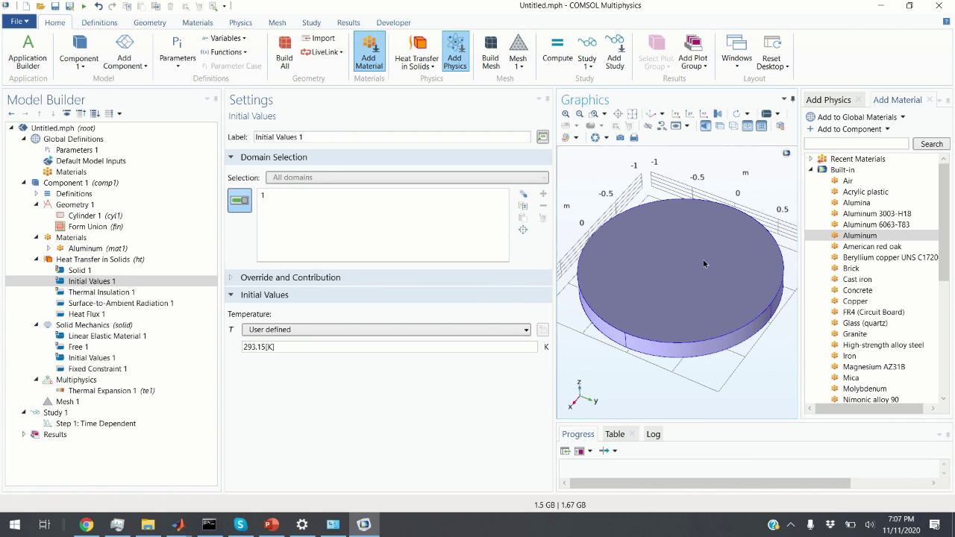
Add a second Heat Flux condition to Heat Transfer in Solids and define it by heat rate
left_click(116, 261)
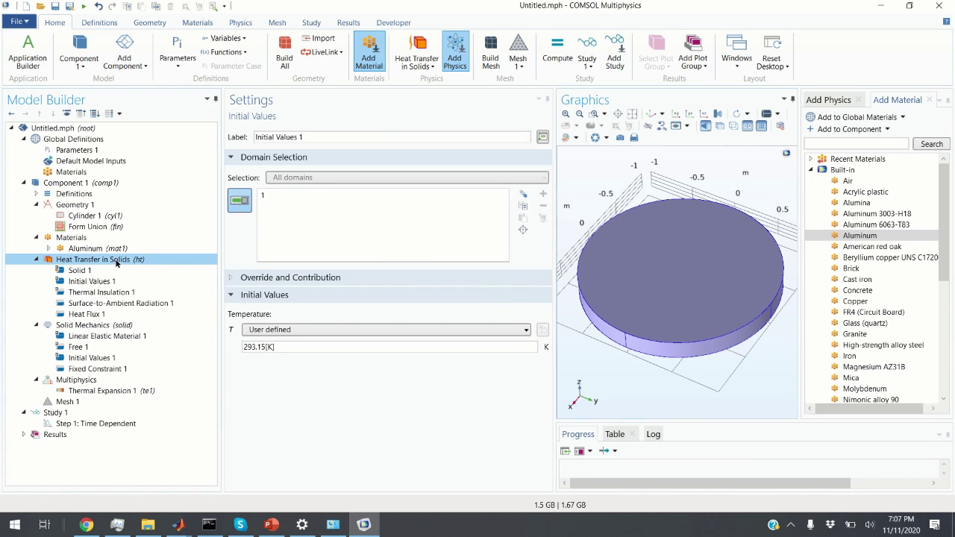
right_click(117, 262)
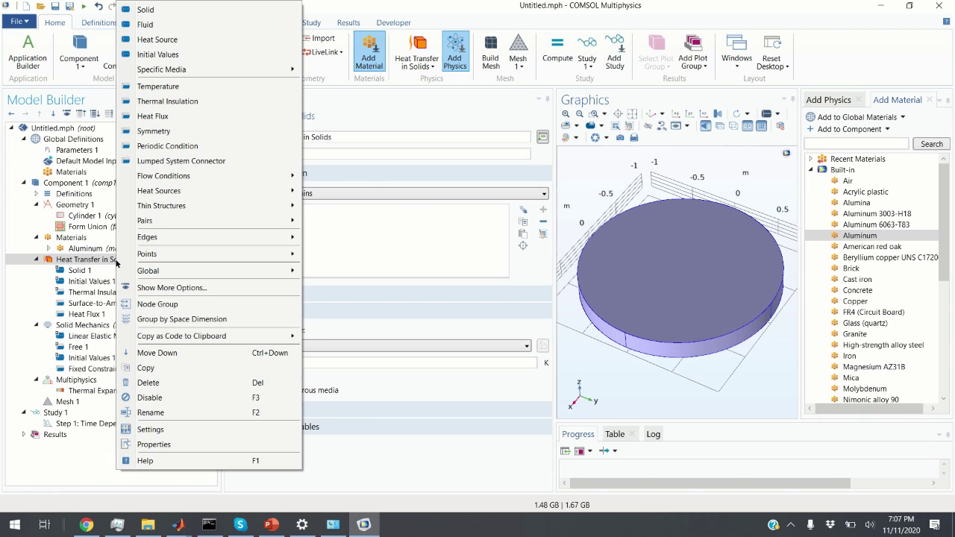
left_click(153, 116)
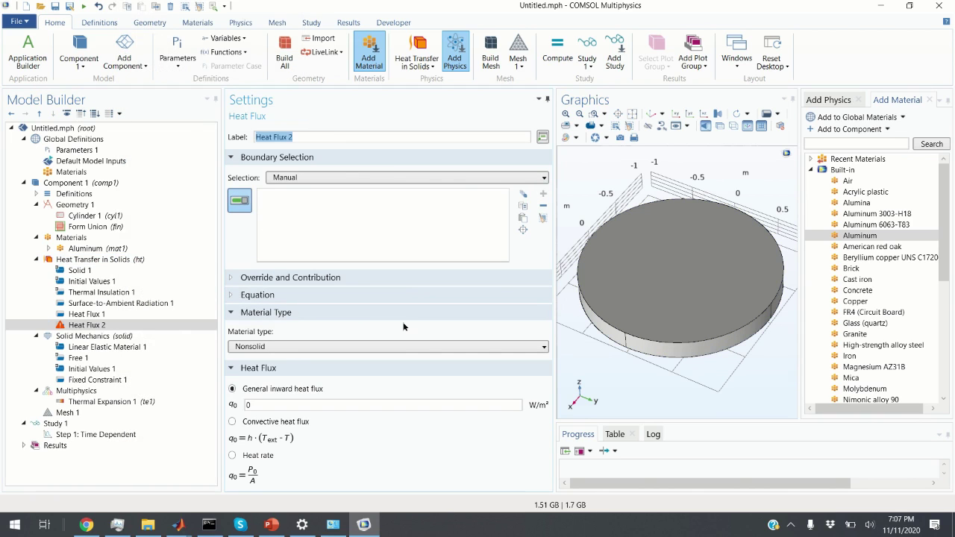
left_click(232, 456)
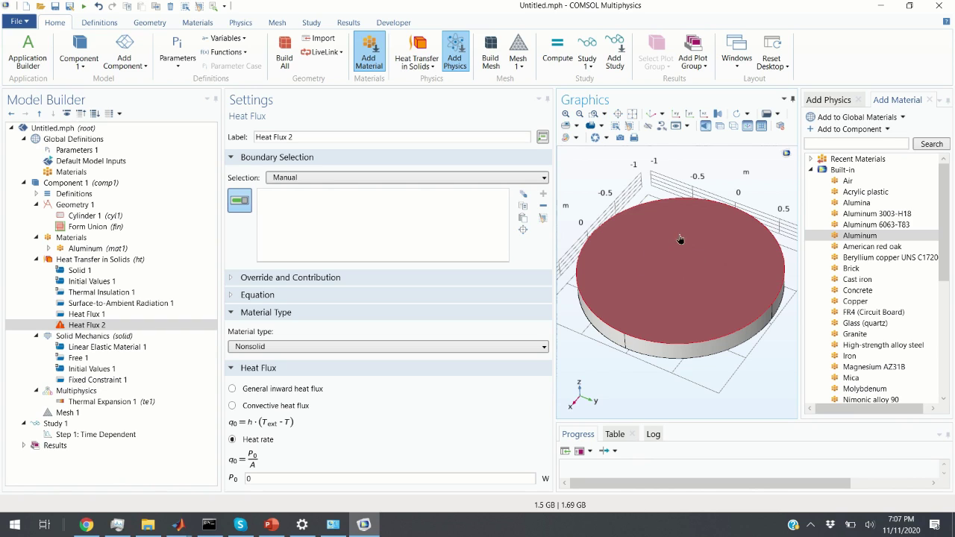
Add a second solid cylinder to Geometry 1 with radius 0.05 m and height 0.3 m, and build it
left_click(107, 204)
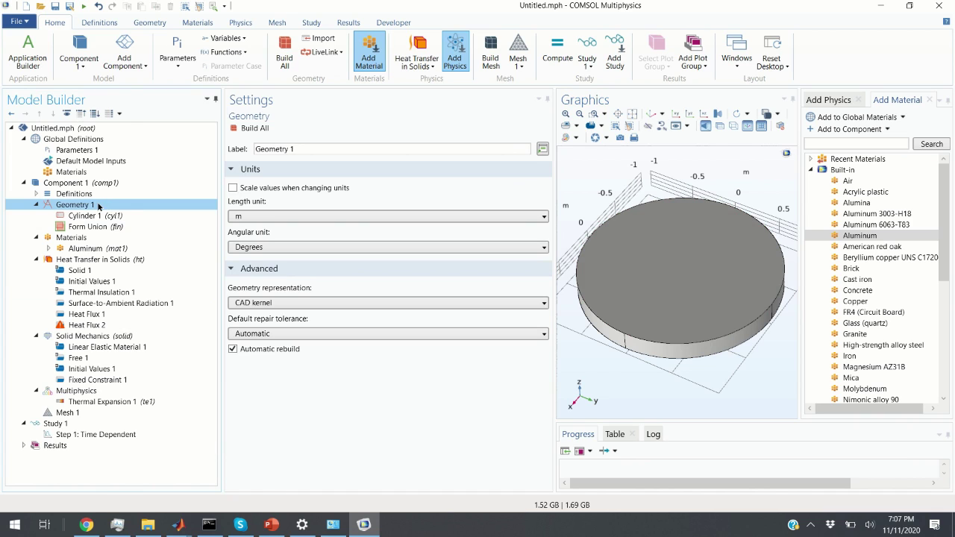
right_click(99, 206)
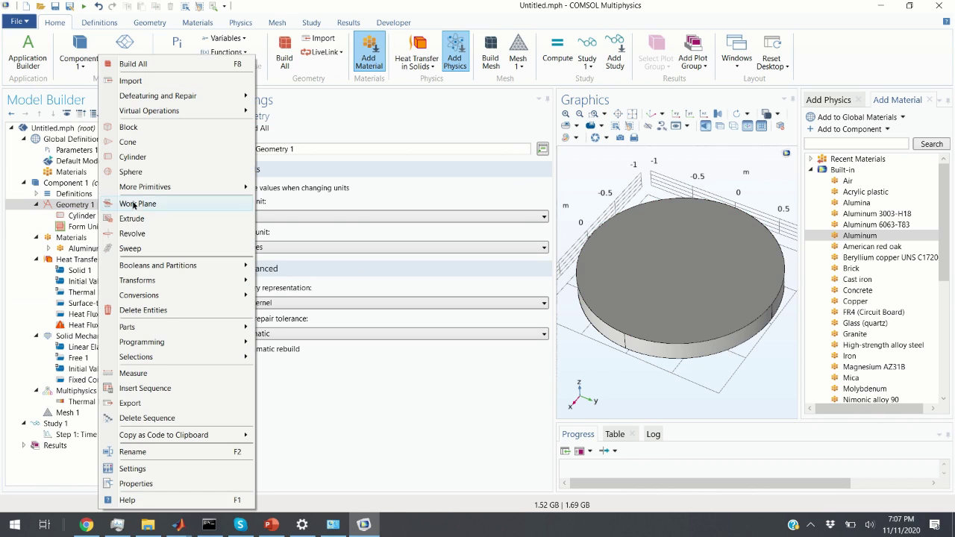
left_click(156, 157)
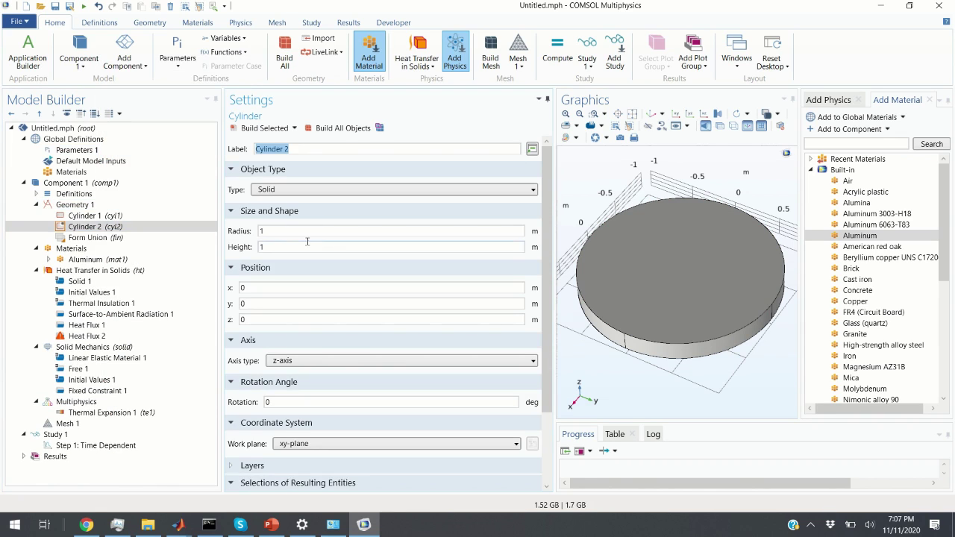
left_click(264, 231)
left_click(280, 247)
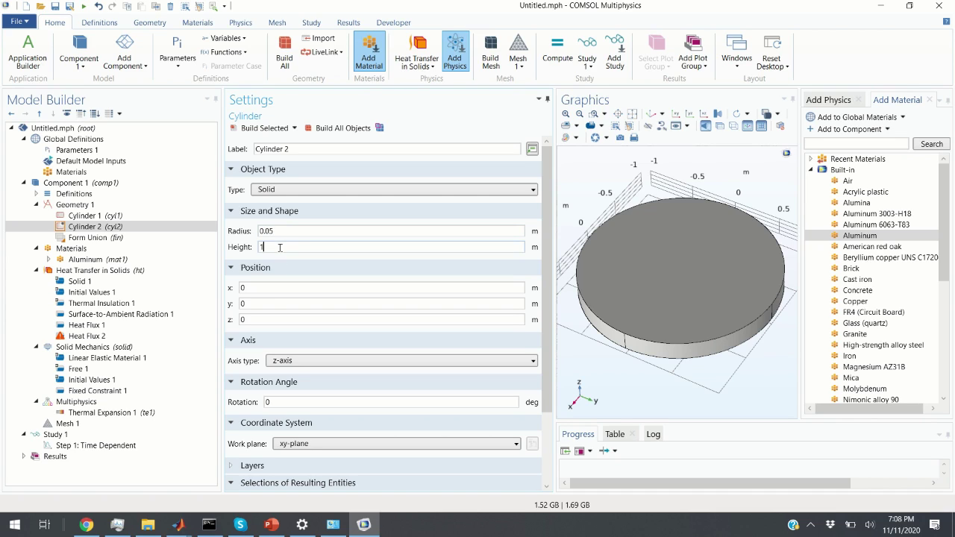
double_click(261, 247)
left_click(263, 127)
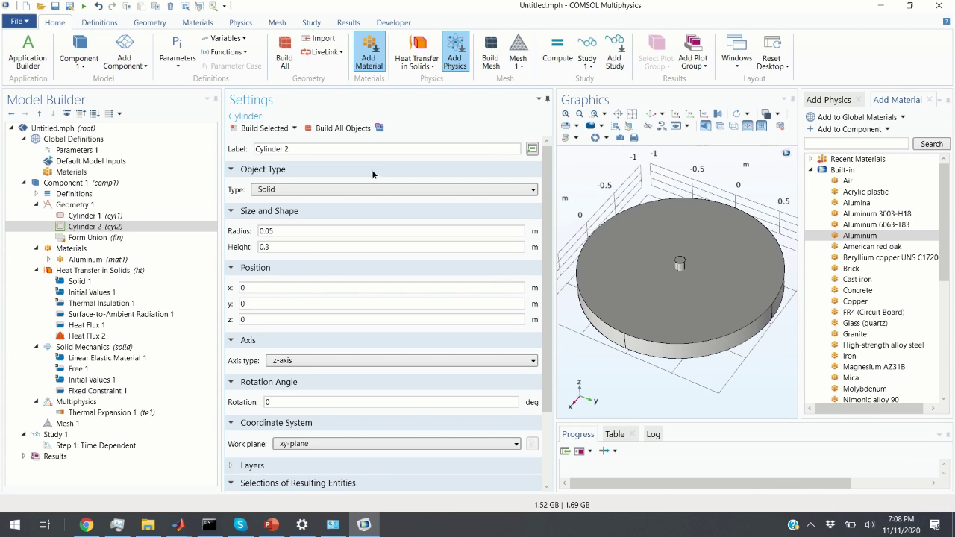
Examine from several angles how the small cylinder protrudes from the disc's centre
left_click_drag(649, 246, 605, 369)
scroll(671, 295, "up", 10)
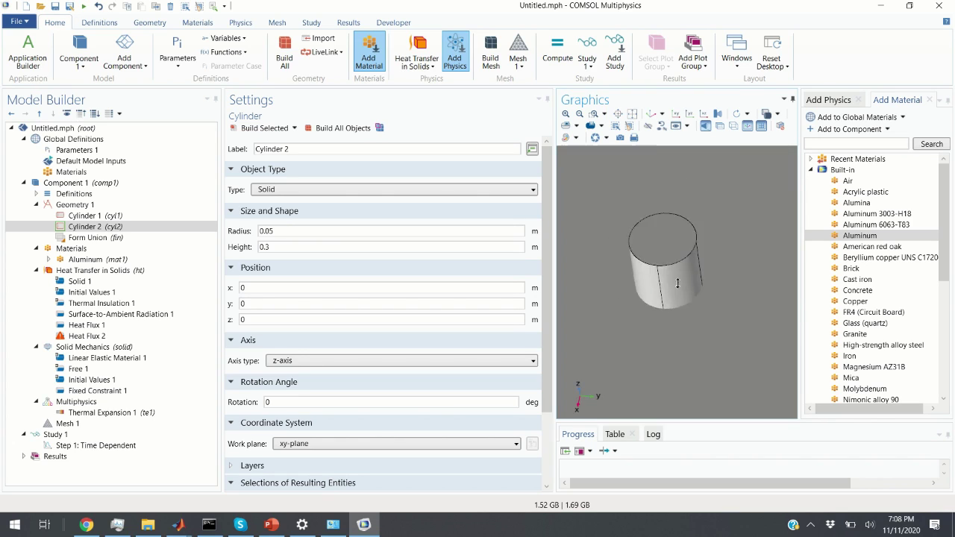
scroll(694, 290, "down", 2)
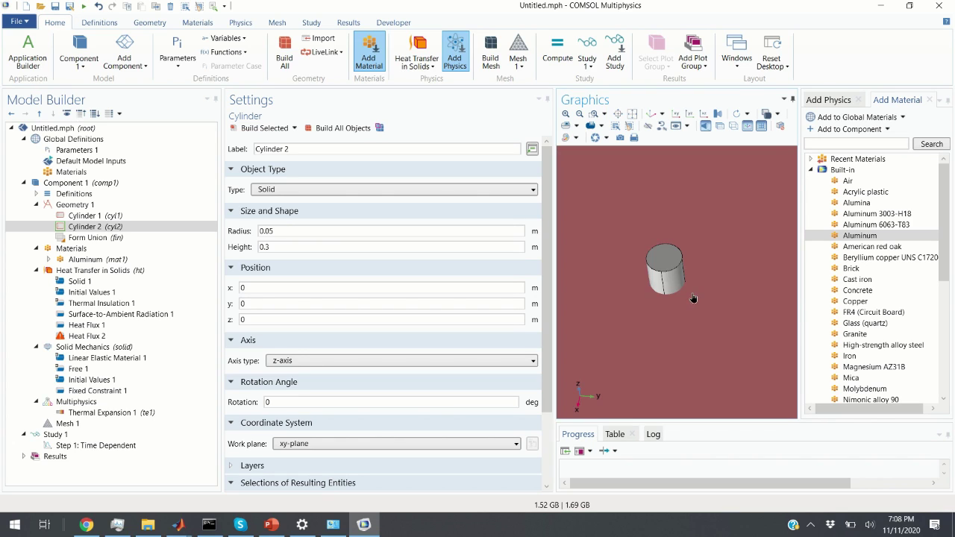
scroll(709, 298, "down", 3)
scroll(684, 268, "down", 4)
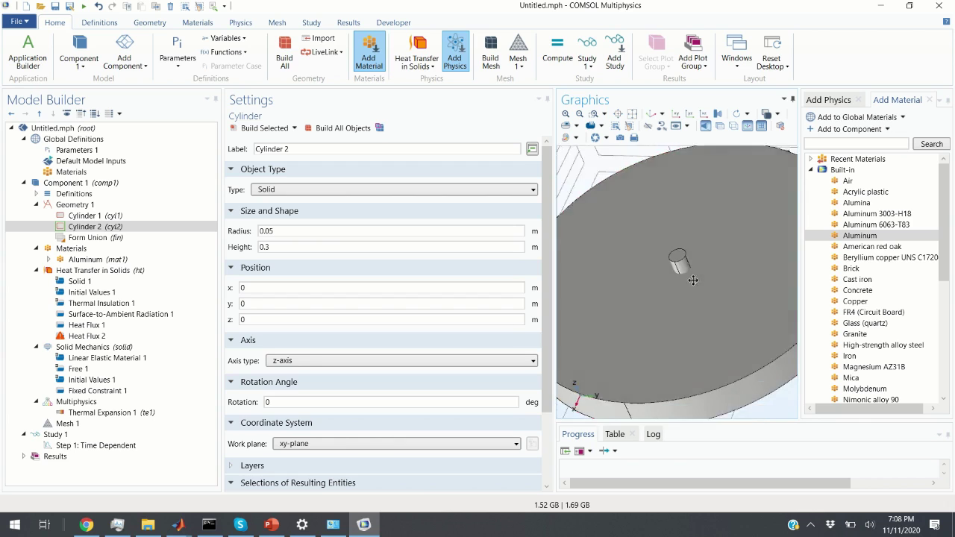
scroll(705, 277, "down", 5)
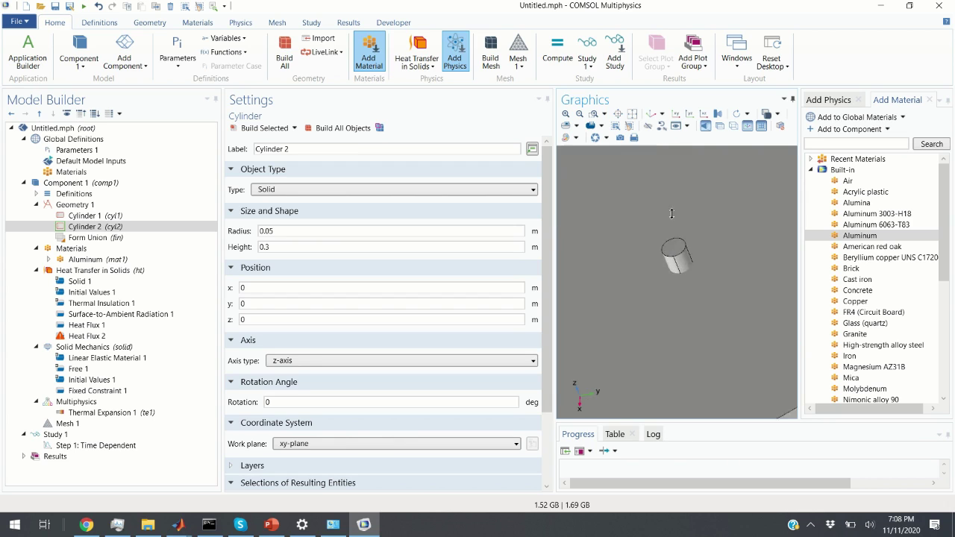
left_click_drag(644, 339, 686, 322)
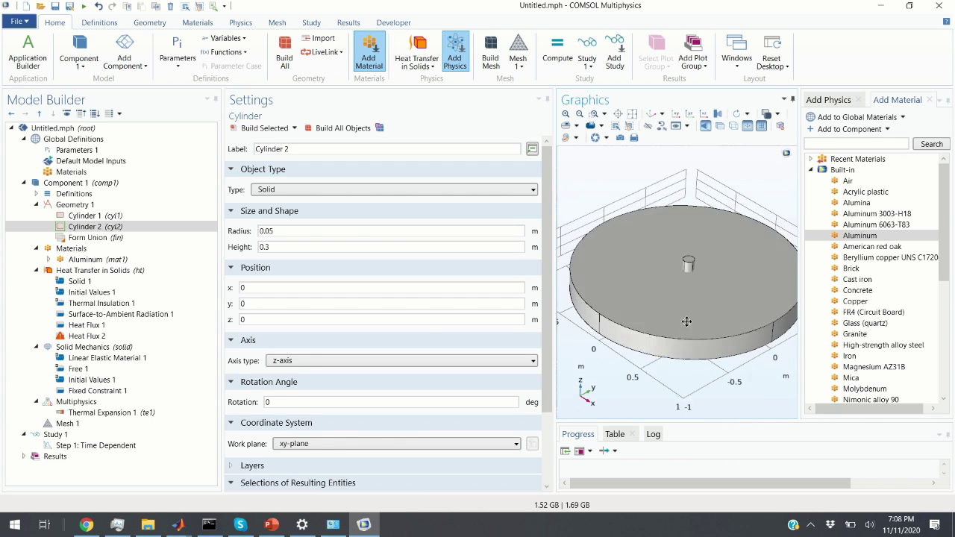
Add a Partition Objects operation to Geometry 1 with the disc as the object to partition and the small cylinder as the tool object
left_click(82, 208)
right_click(82, 207)
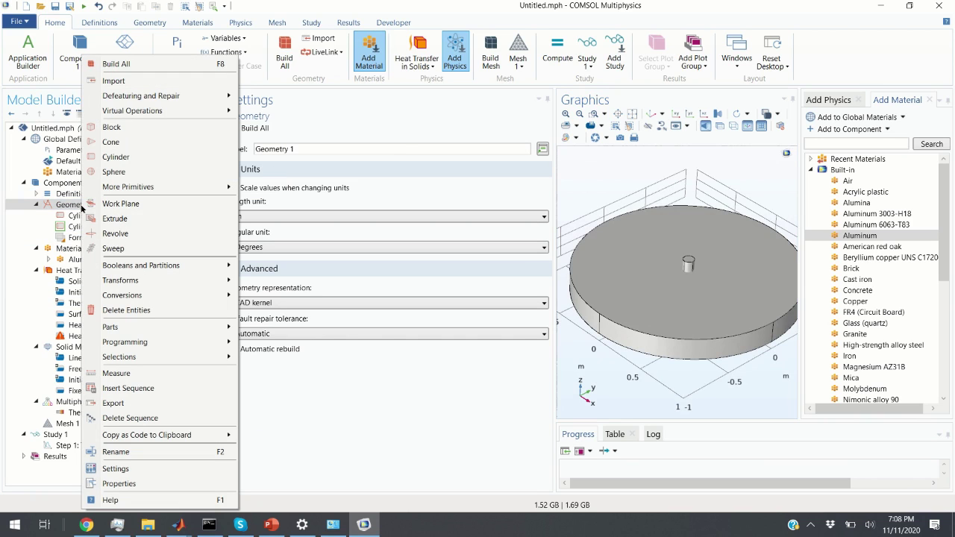
mouse_move(176, 270)
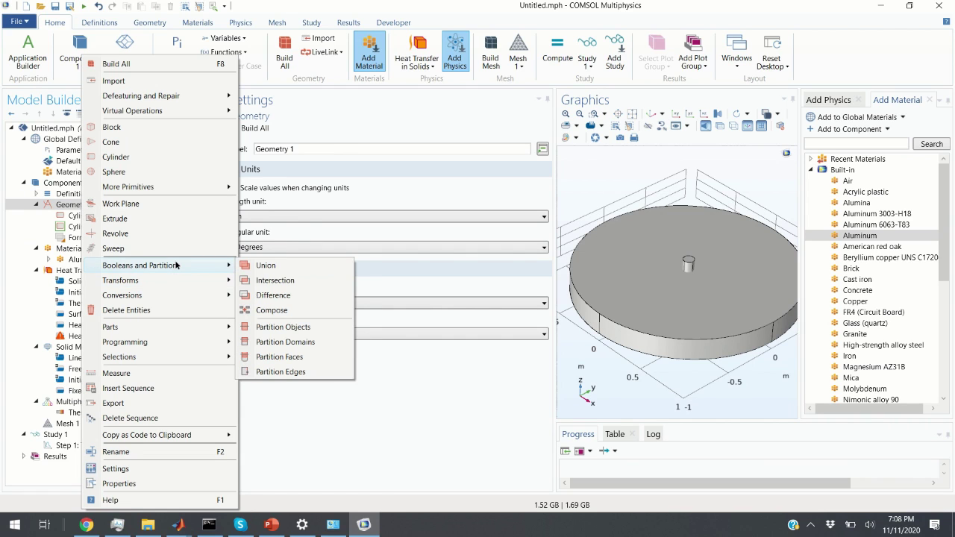
left_click(291, 328)
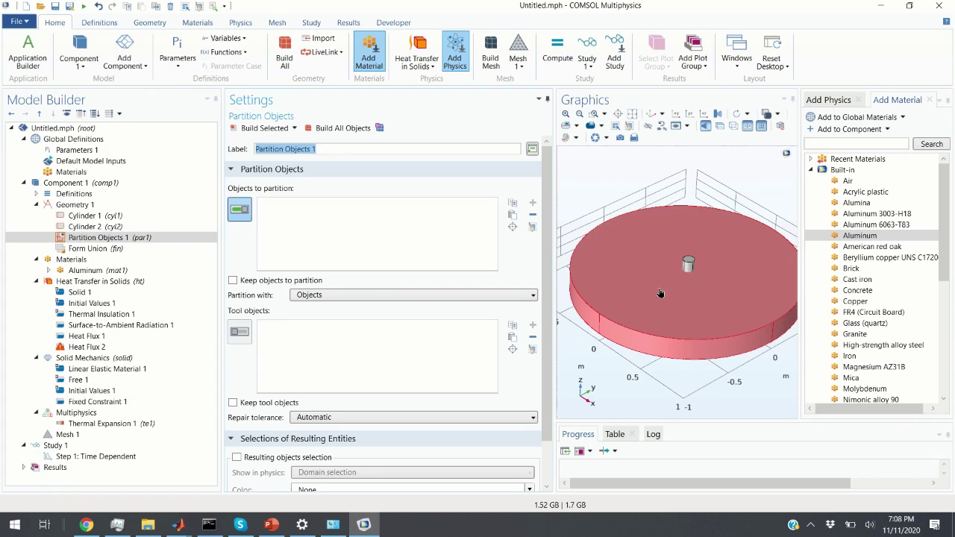
left_click(242, 212)
left_click(241, 211)
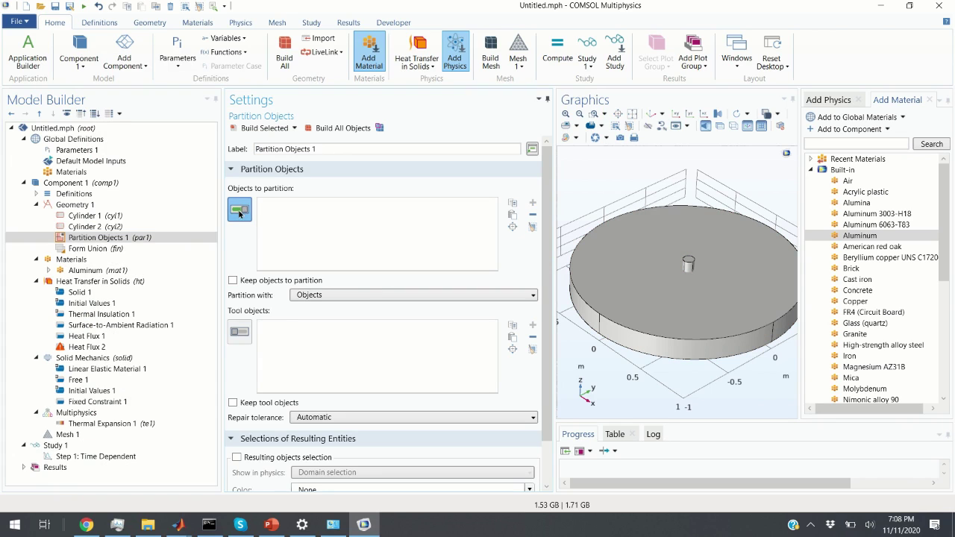
left_click(620, 281)
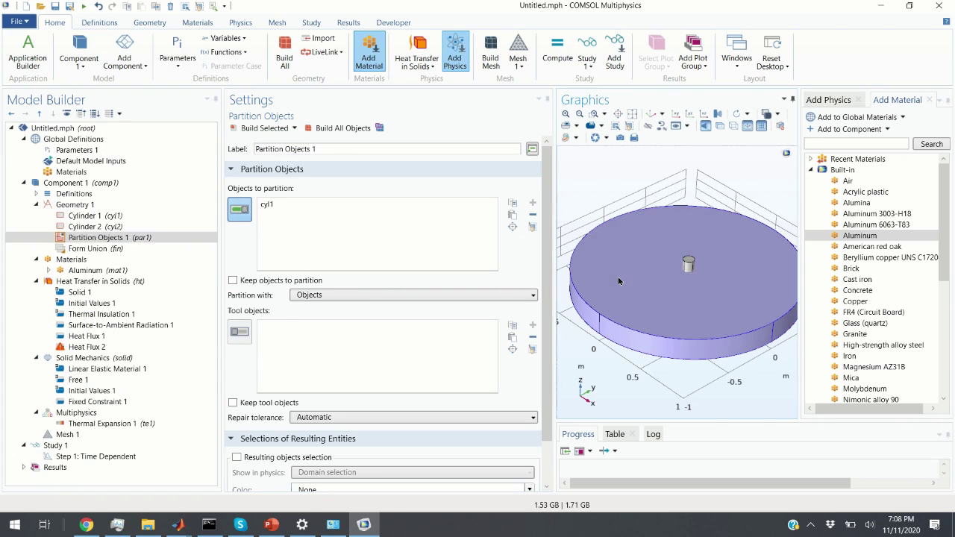
left_click(239, 338)
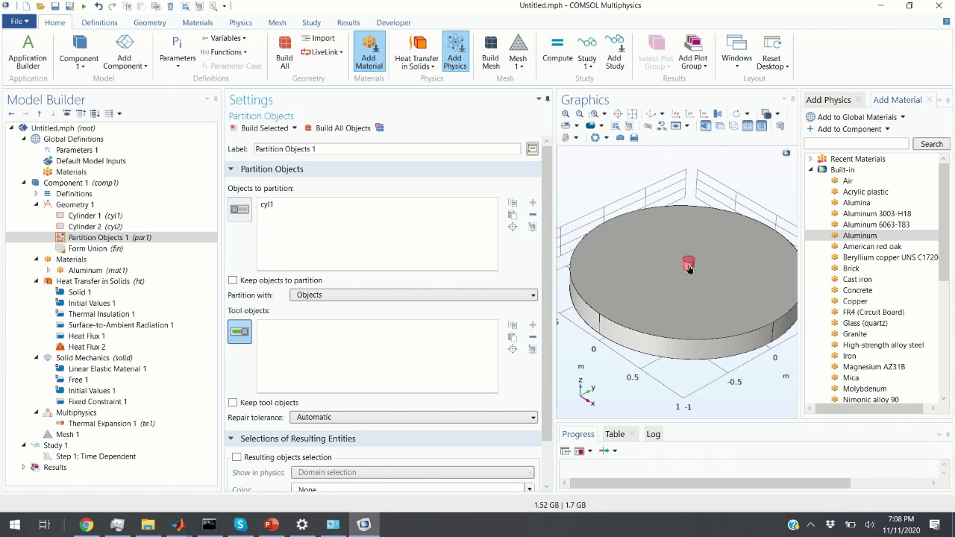
left_click(688, 267)
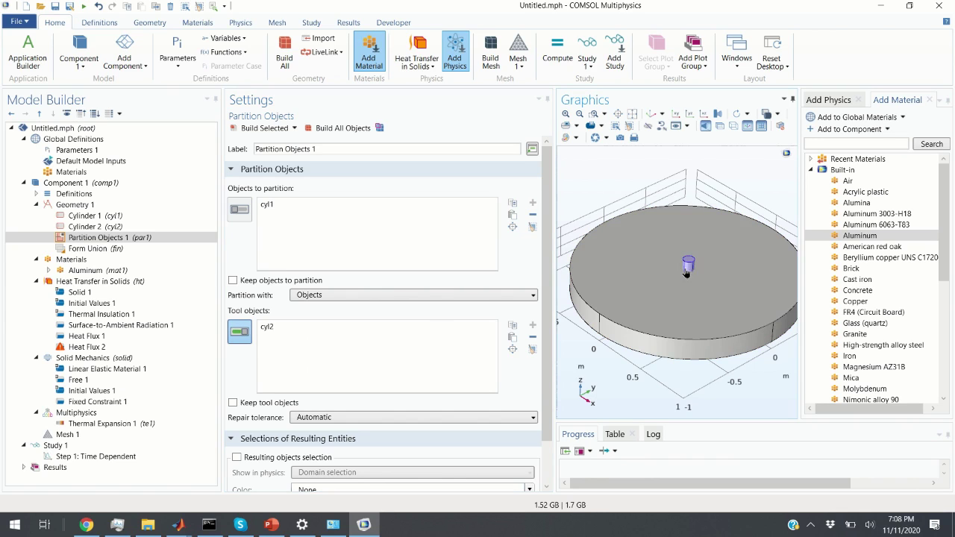
Enable keeping the objects to partition and build the Partition Objects operation
left_click(233, 280)
scroll(382, 256, "down", 2)
left_click(263, 128)
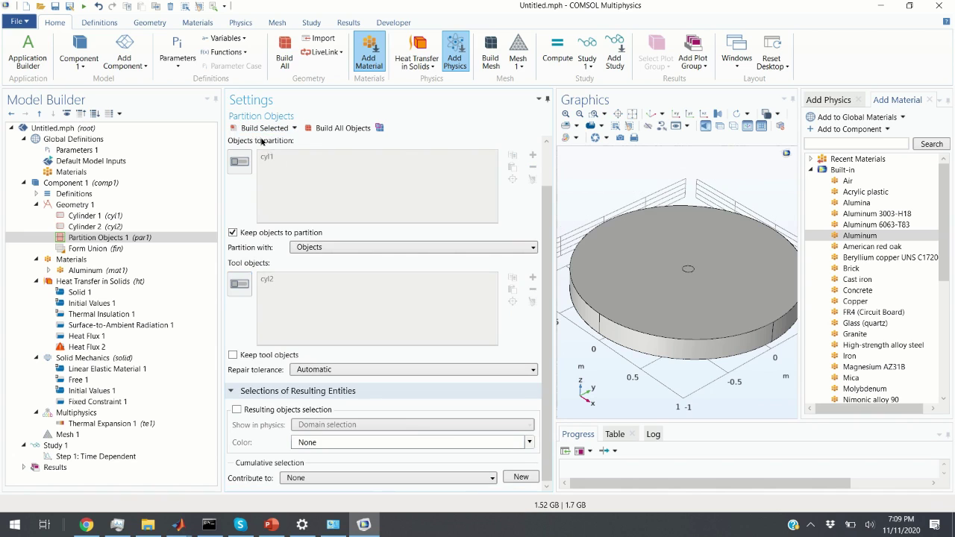
Examine the partitioned disc from above and below to check the circular region at the centre of its faces
scroll(650, 241, "up", 5)
scroll(679, 355, "down", 3)
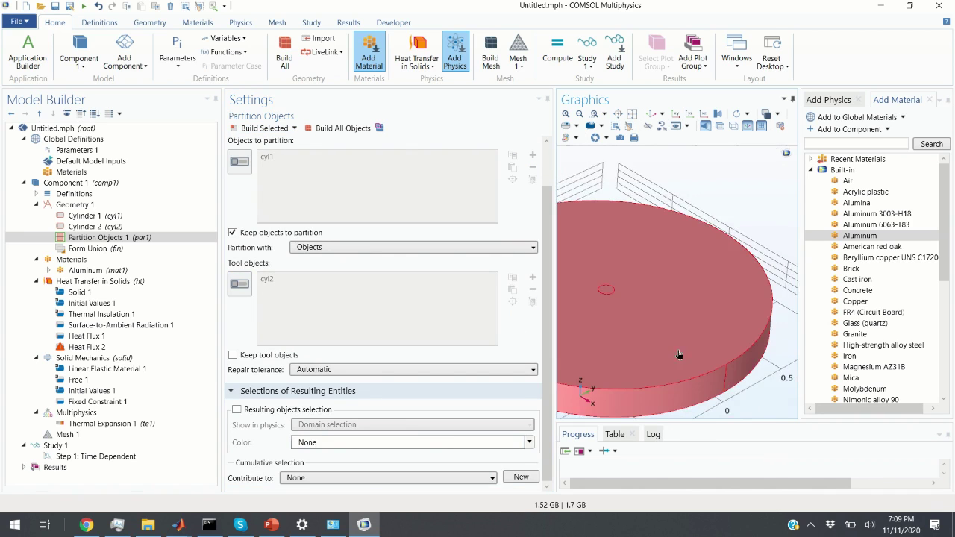
left_click_drag(679, 354, 596, 284)
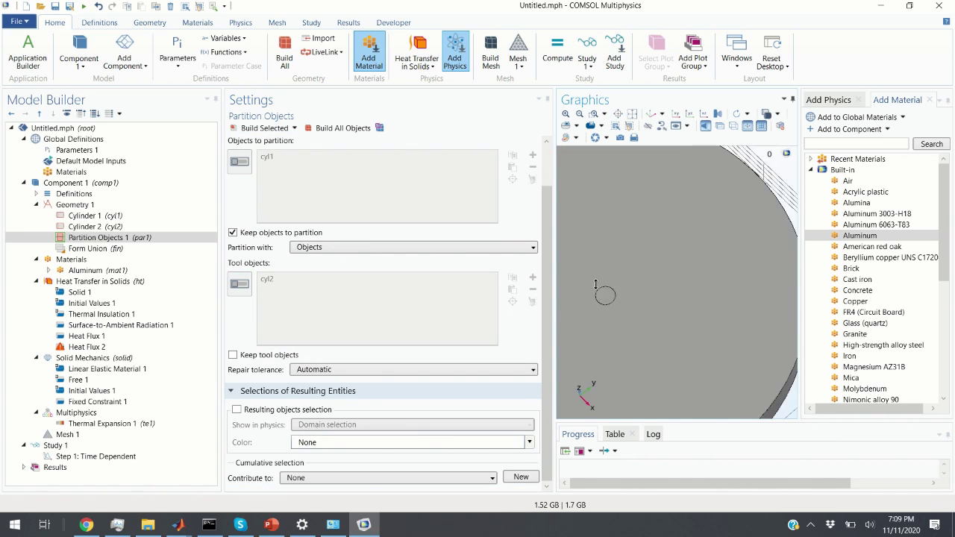
scroll(601, 313, "down", 3)
left_click_drag(606, 341, 569, 243)
mouse_move(569, 243)
middle_mouse_down()
mouse_move(586, 388)
mouse_move(581, 251)
middle_mouse_up()
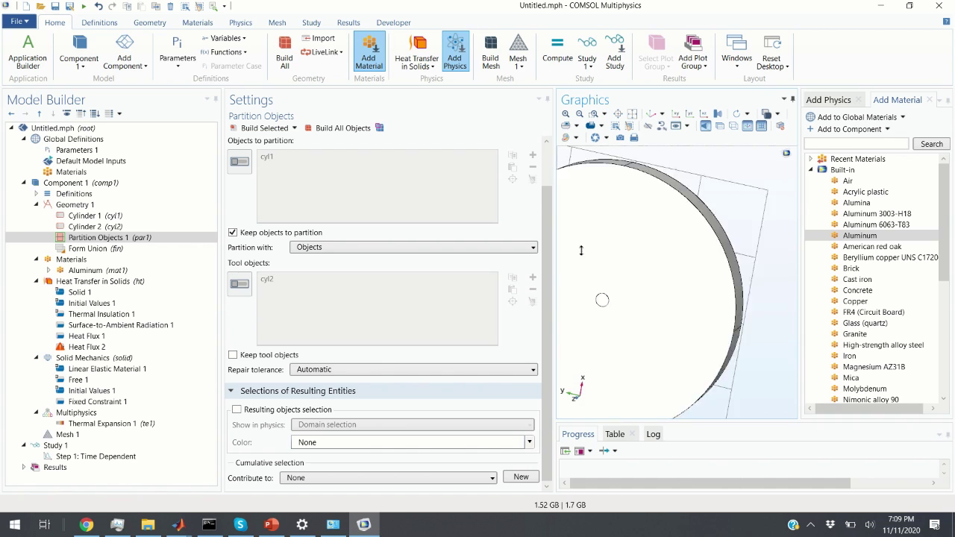
scroll(589, 240, "down", 3)
left_click_drag(600, 229, 619, 209)
scroll(620, 224, "up", 3)
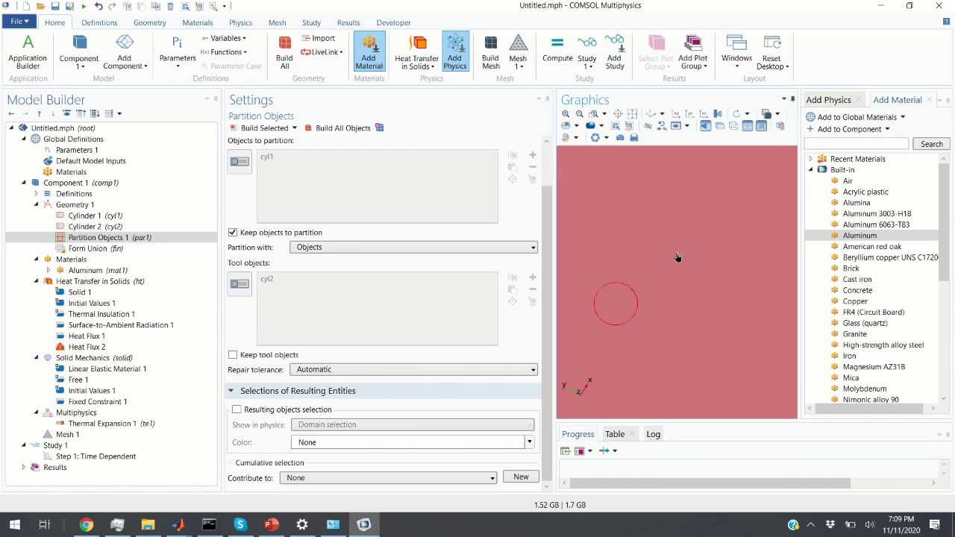
scroll(617, 305, "down", 2)
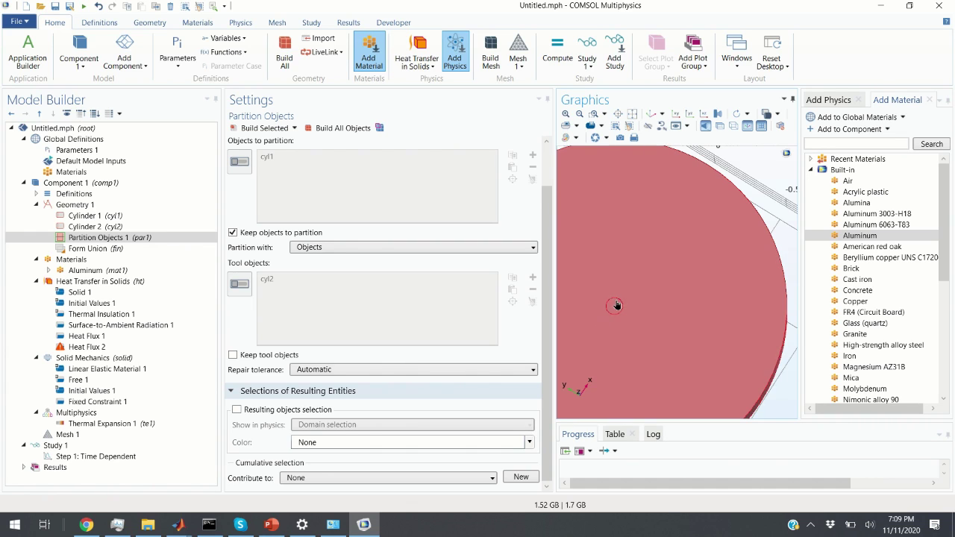
mouse_move(614, 309)
left_mouse_down()
mouse_move(624, 284)
mouse_move(616, 302)
left_mouse_up()
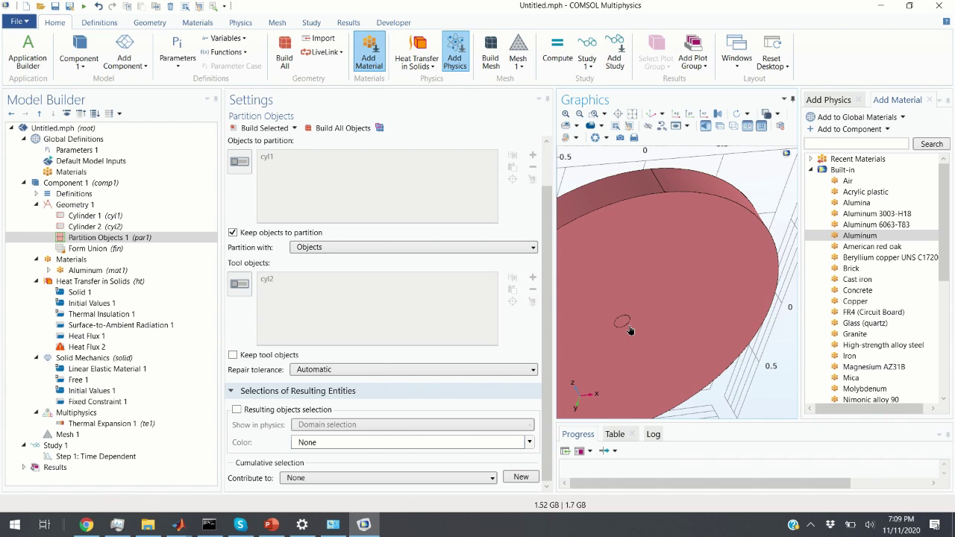
left_click_drag(630, 331, 661, 324)
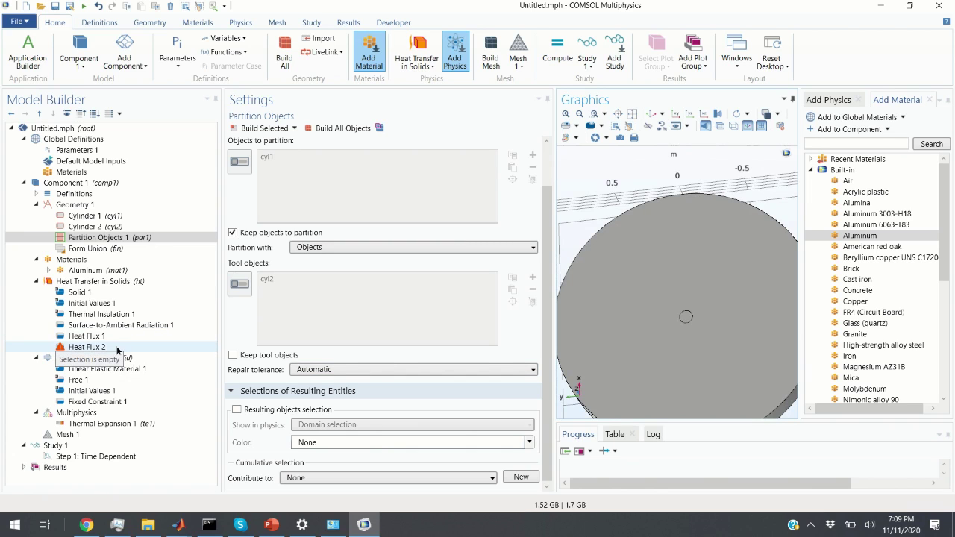
Assign Heat Flux 2 to the small circular face at the disc's centre and set its heat rate to 100 W
left_click(117, 349)
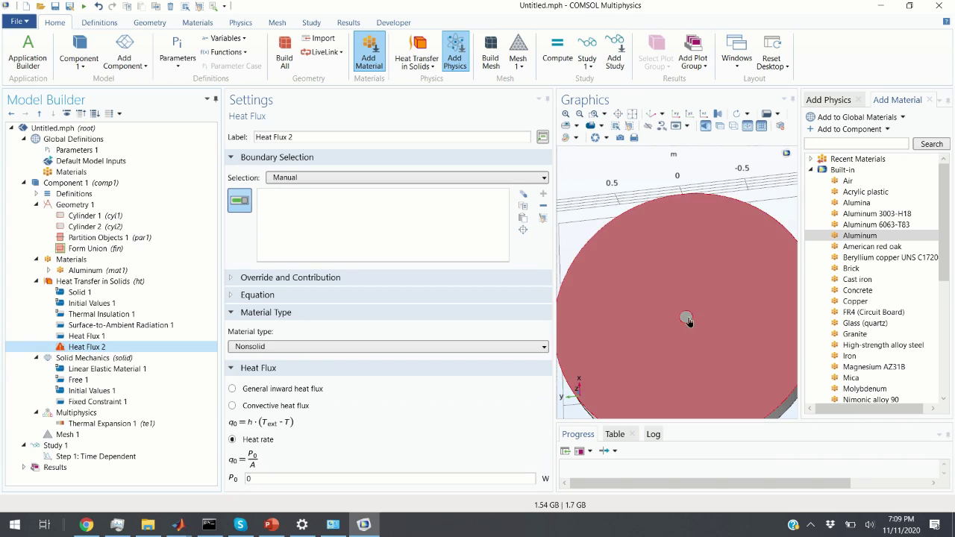
scroll(686, 320, "up", 3)
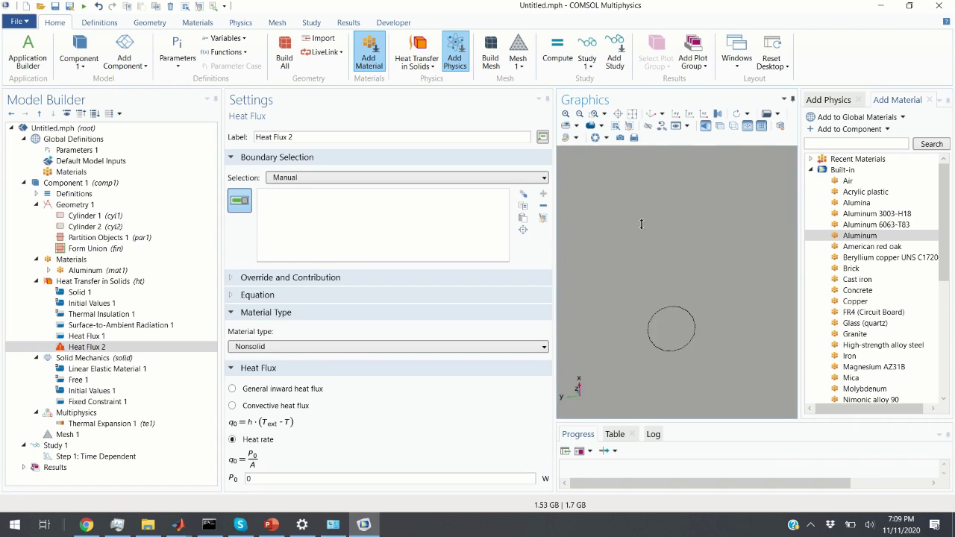
left_click(669, 332)
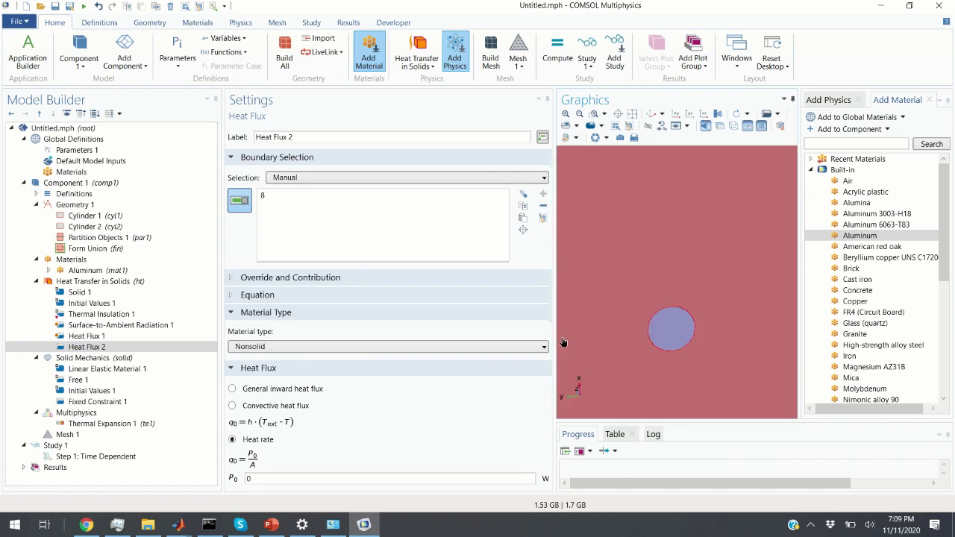
left_click(270, 481)
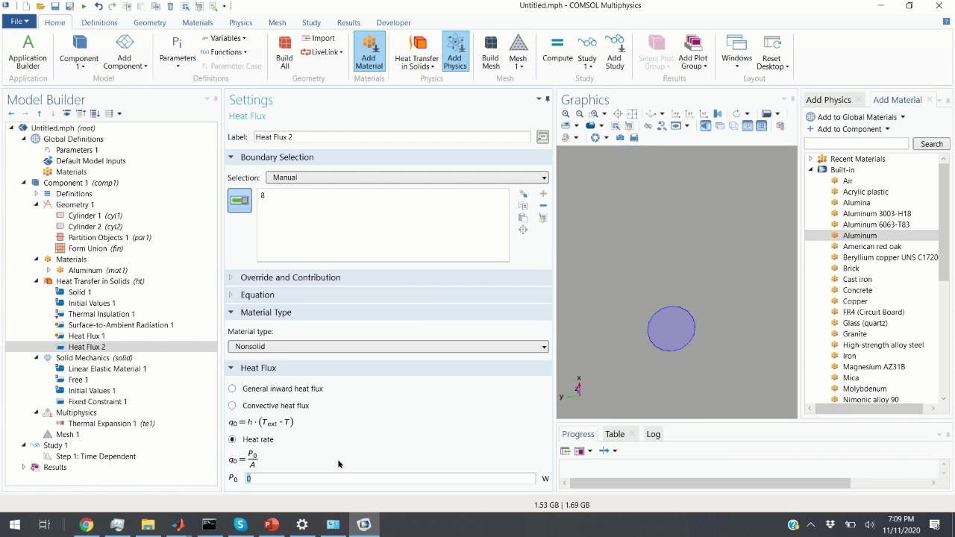
type("100")
Review the initial temperature in Heat Transfer in Solids and the initial displacement and velocity settings in Solid Mechanics
left_click(101, 280)
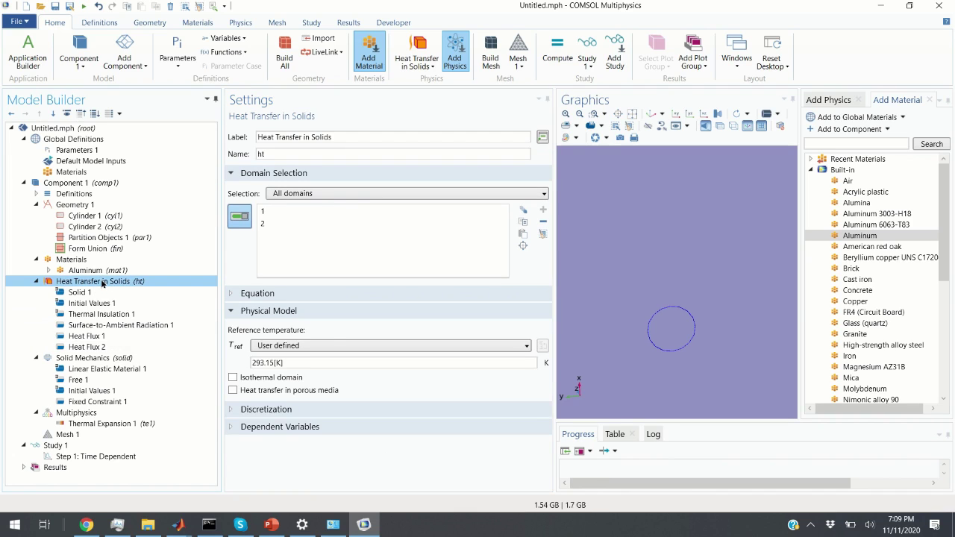
left_click(110, 304)
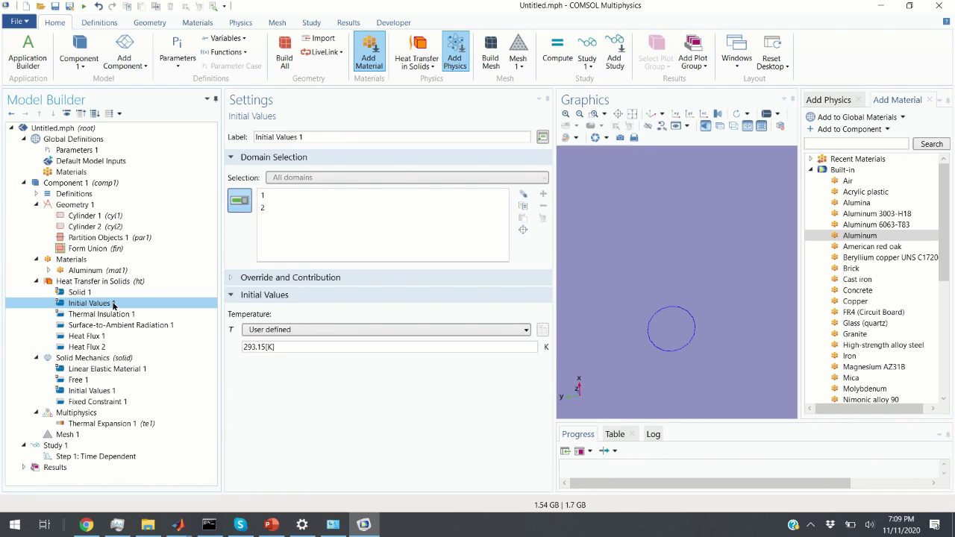
left_click(282, 345)
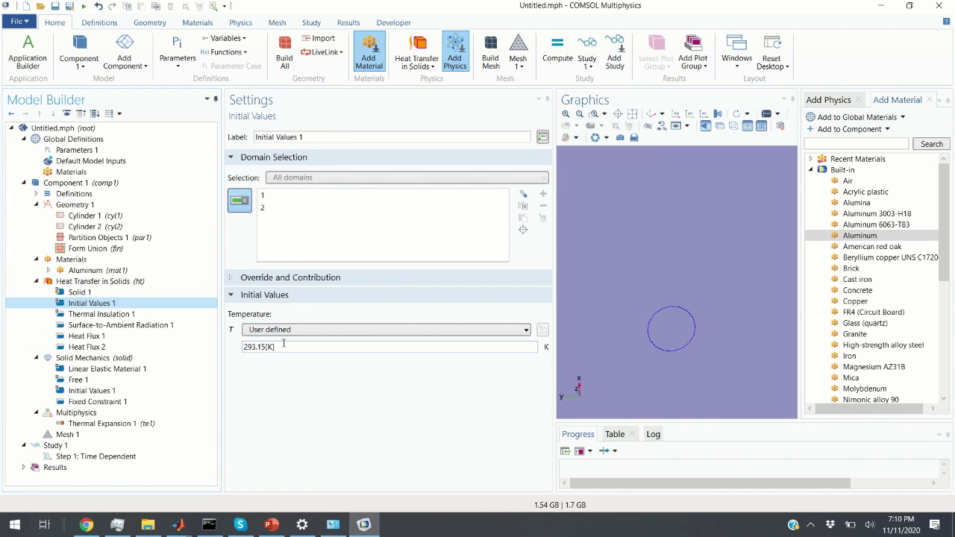
left_click_drag(299, 346, 235, 348)
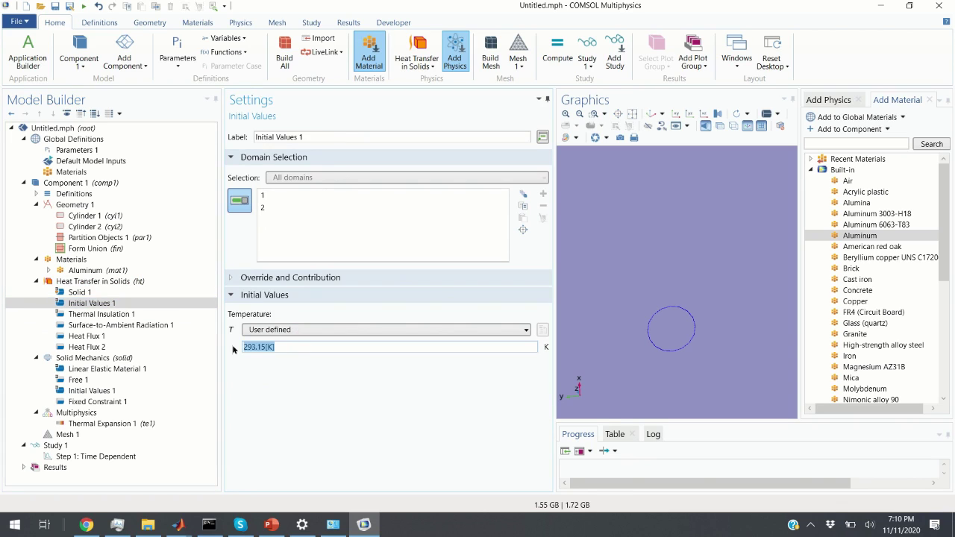
left_click(303, 347)
left_click_drag(302, 346, 243, 347)
left_click(79, 359)
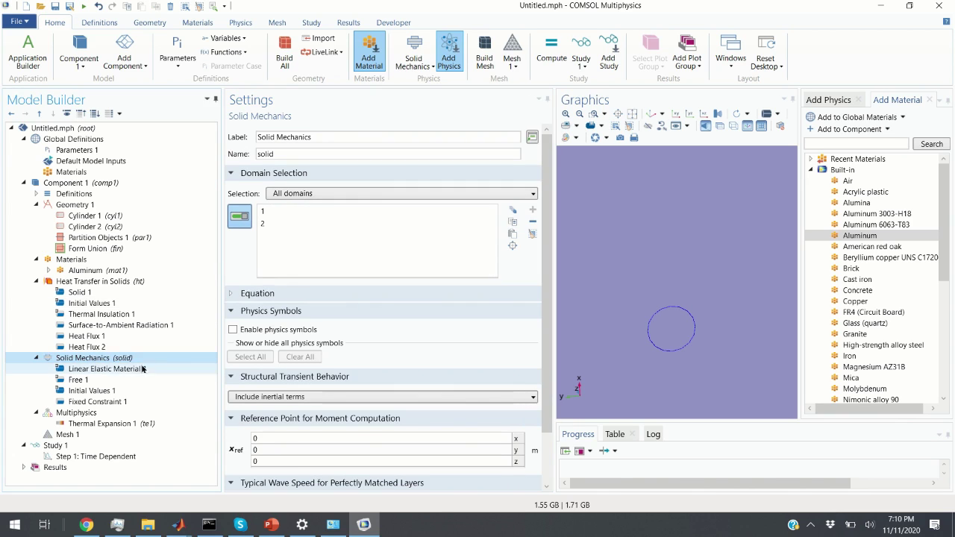
left_click(94, 390)
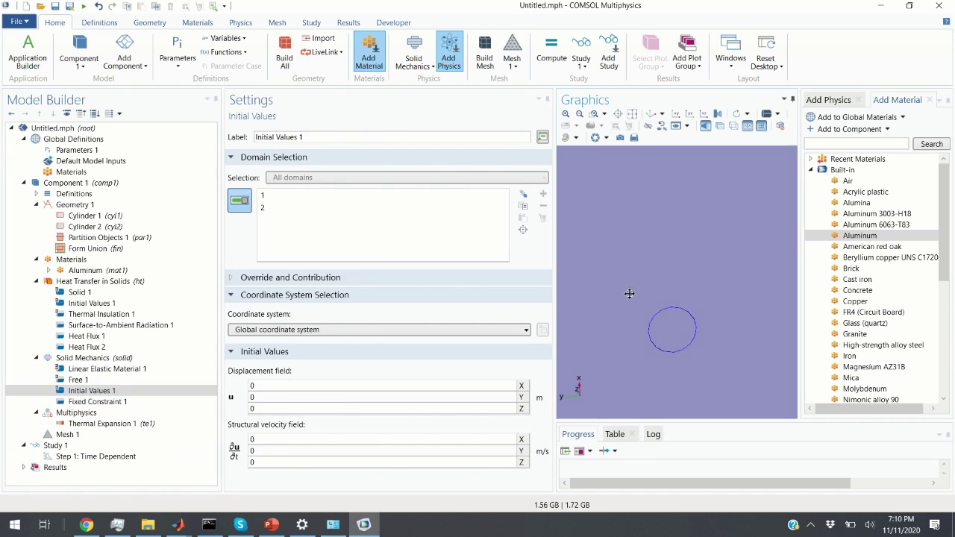
Review the Aluminum material's property values, including the coefficient of thermal expansion, with the value column widened
scroll(634, 282, "up", 5)
left_click_drag(648, 308, 651, 267)
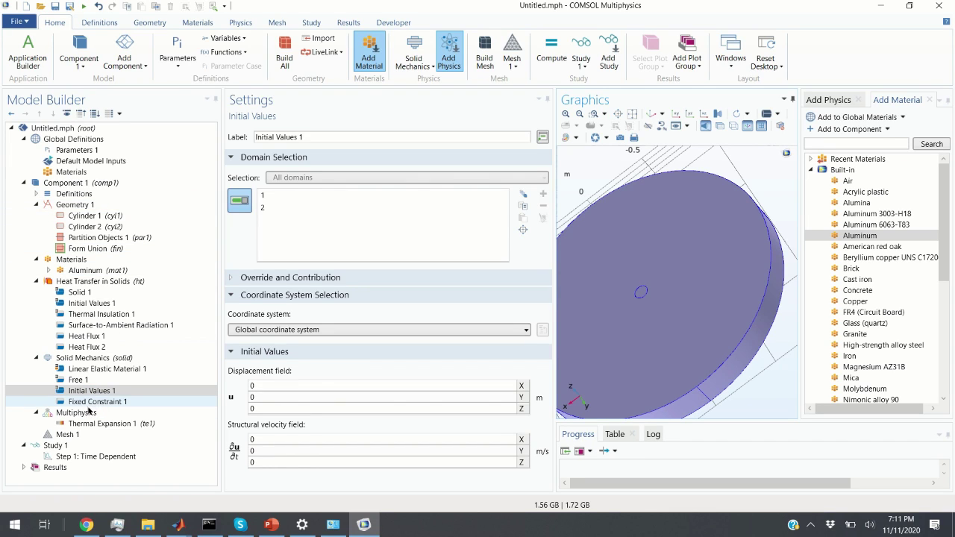
left_click(108, 271)
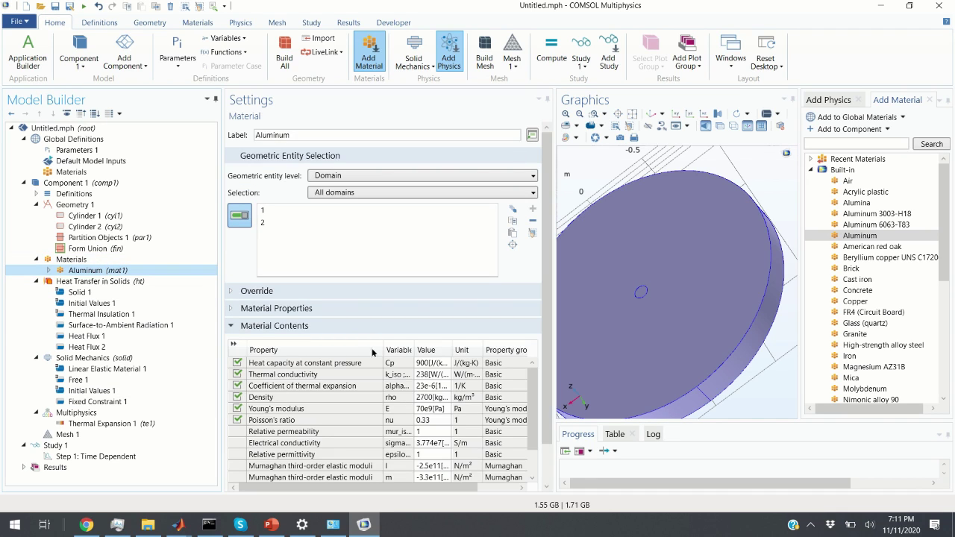
left_click(312, 389)
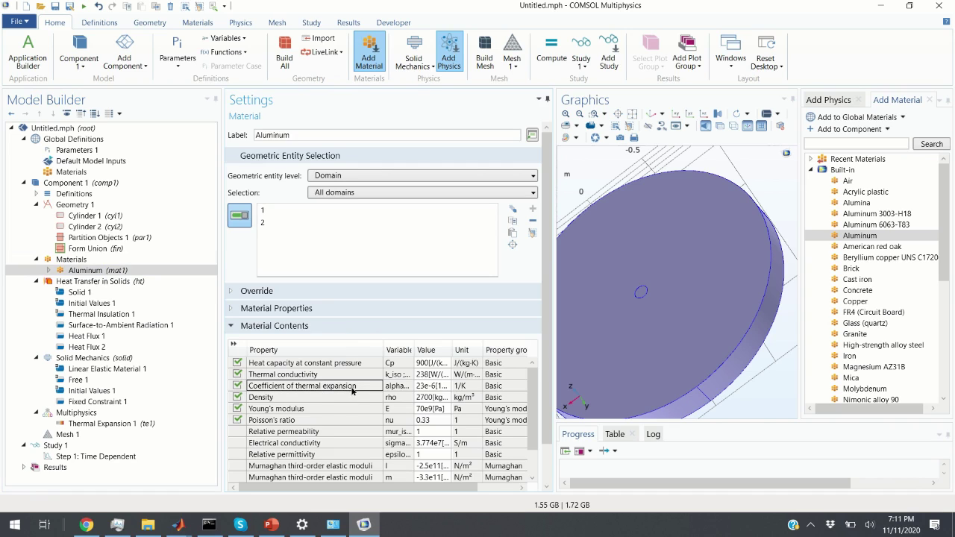
left_click_drag(454, 350, 497, 349)
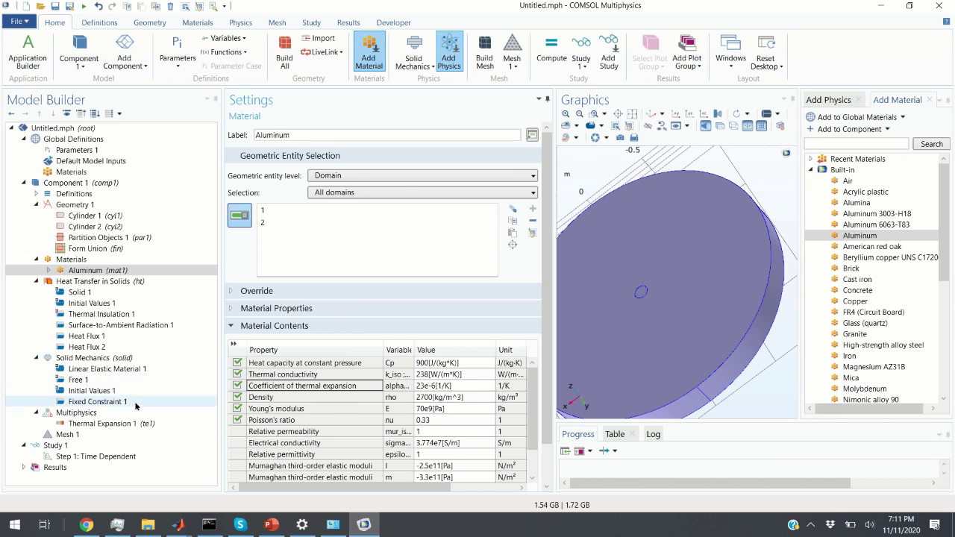
Review the Thermal Expansion coupling's interfaces and input settings and compare them with the Aluminum material's properties
left_click(109, 423)
scroll(459, 301, "down", 2)
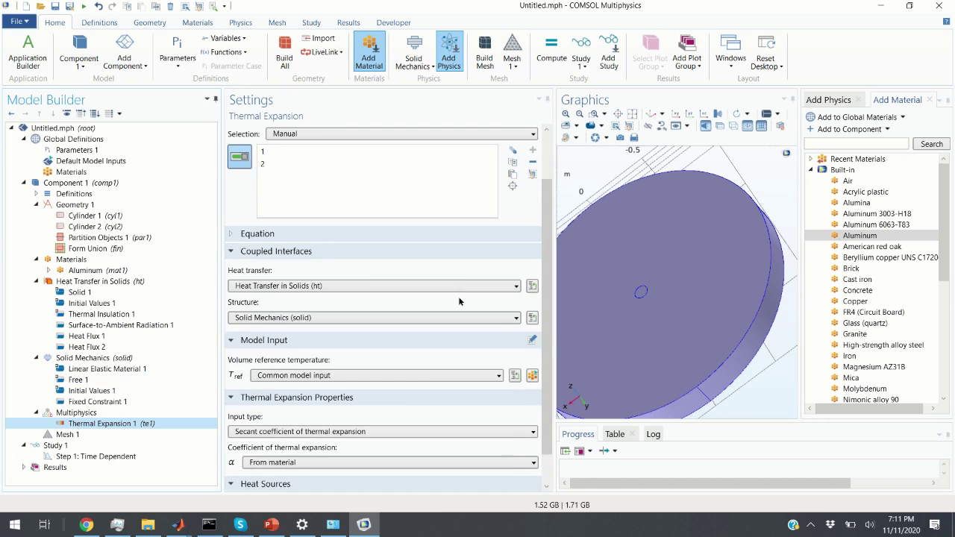
scroll(458, 301, "down", 1)
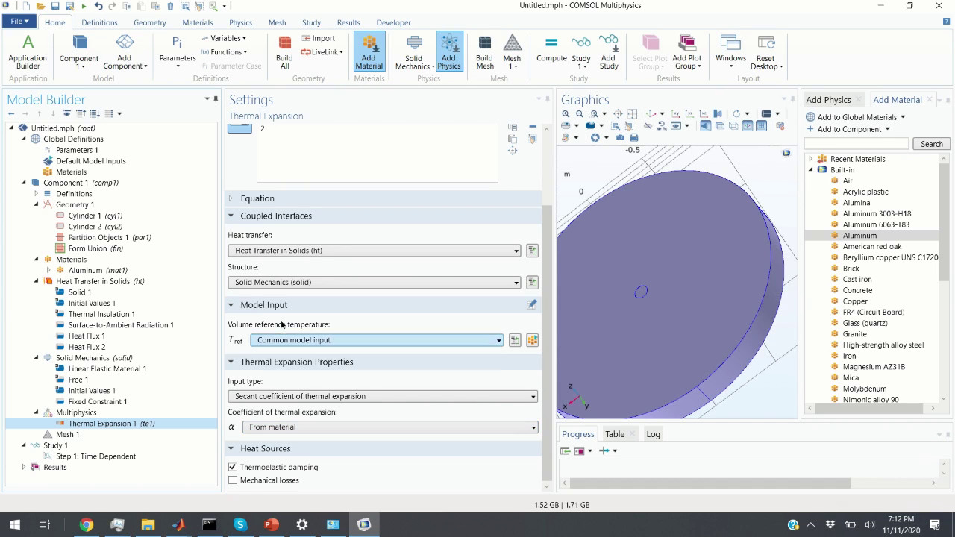
left_click(90, 270)
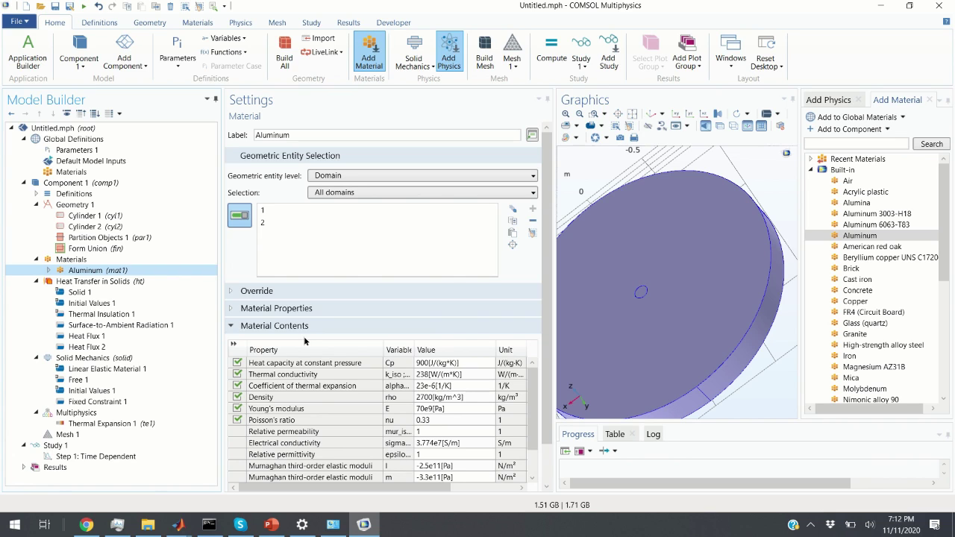
left_click(112, 434)
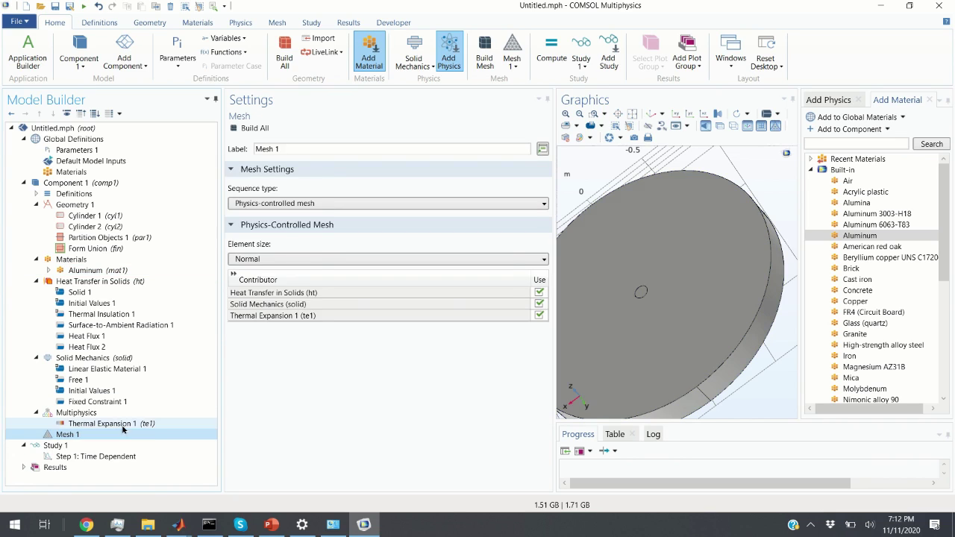
Try the User defined option for the coefficient of thermal expansion and restore From material
left_click(121, 424)
left_click(392, 426)
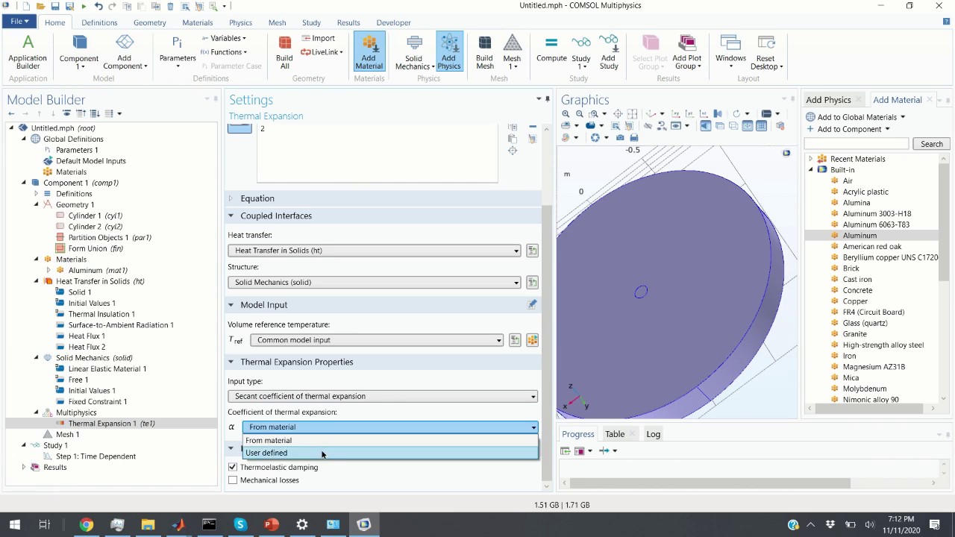
left_click(323, 452)
left_click(357, 428)
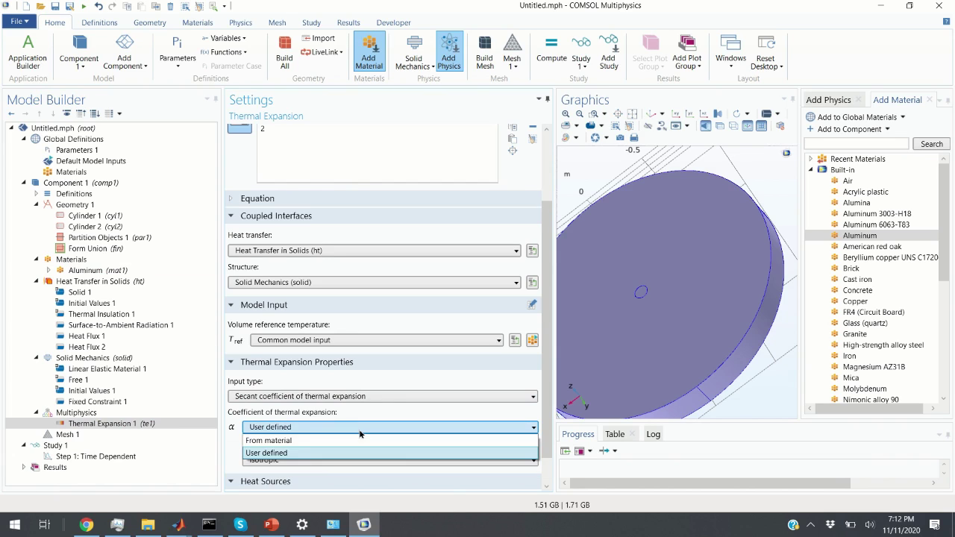
left_click(345, 441)
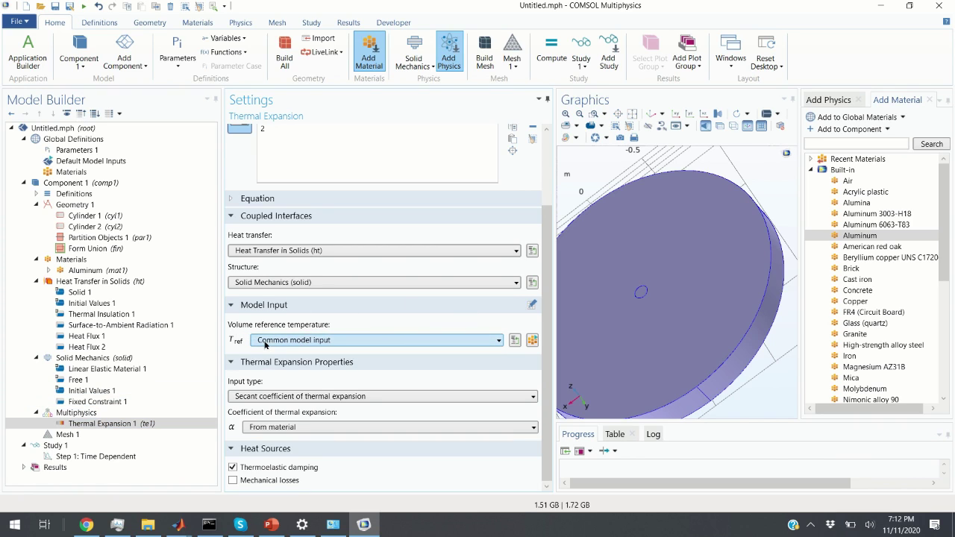
Examine the volume reference temperature in the default model inputs and review the global parameters
left_click(513, 341)
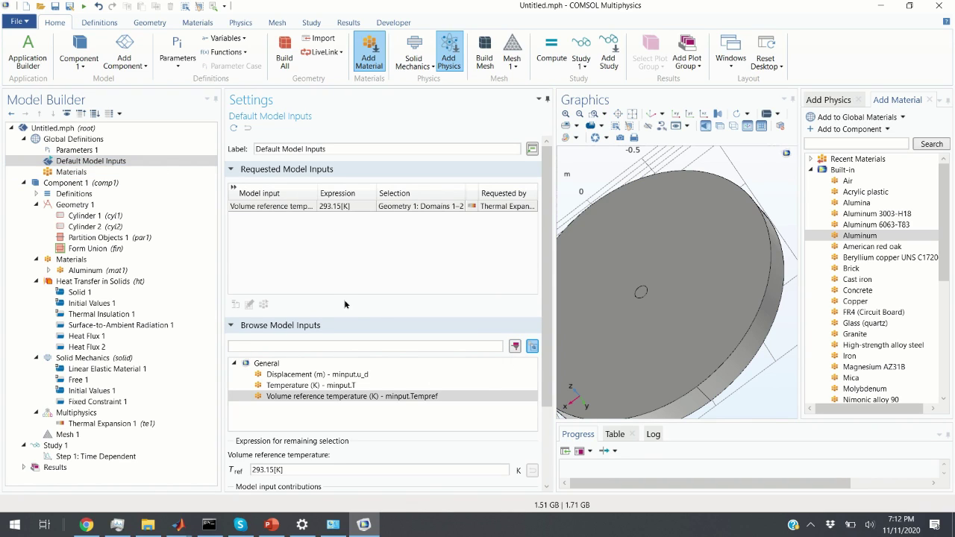
scroll(344, 302, "down", 1)
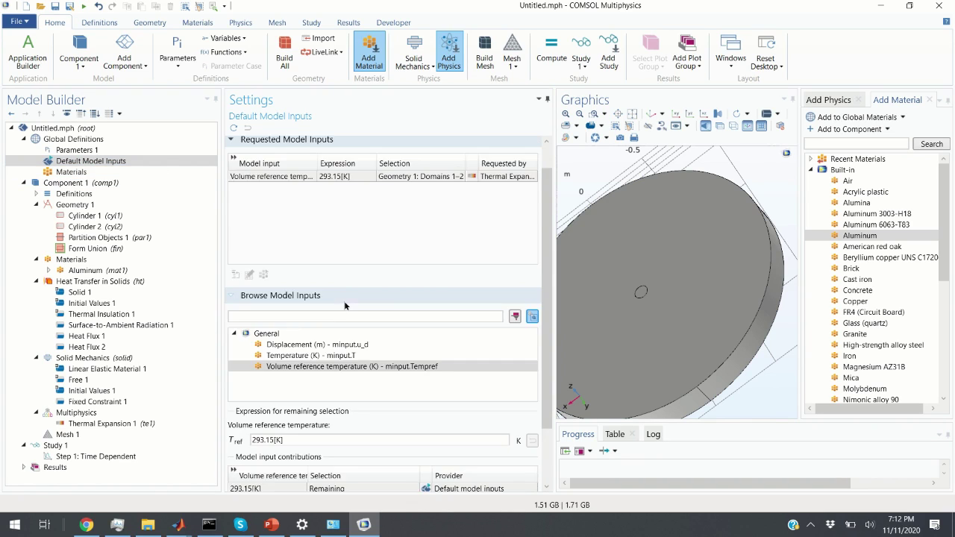
left_click(270, 440)
left_click_drag(339, 439, 250, 440)
left_click(118, 151)
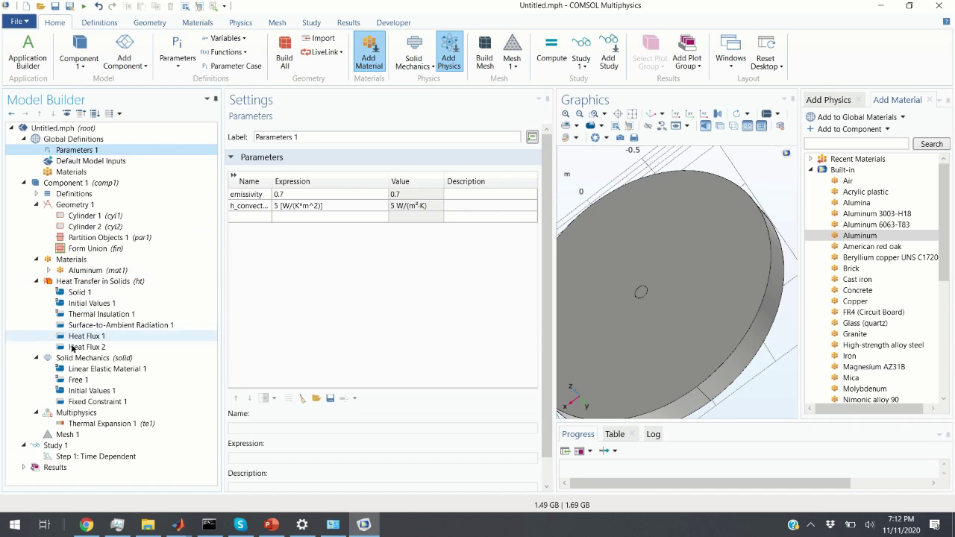
Build the physics-controlled mesh of the disc with Normal element size
left_click(67, 434)
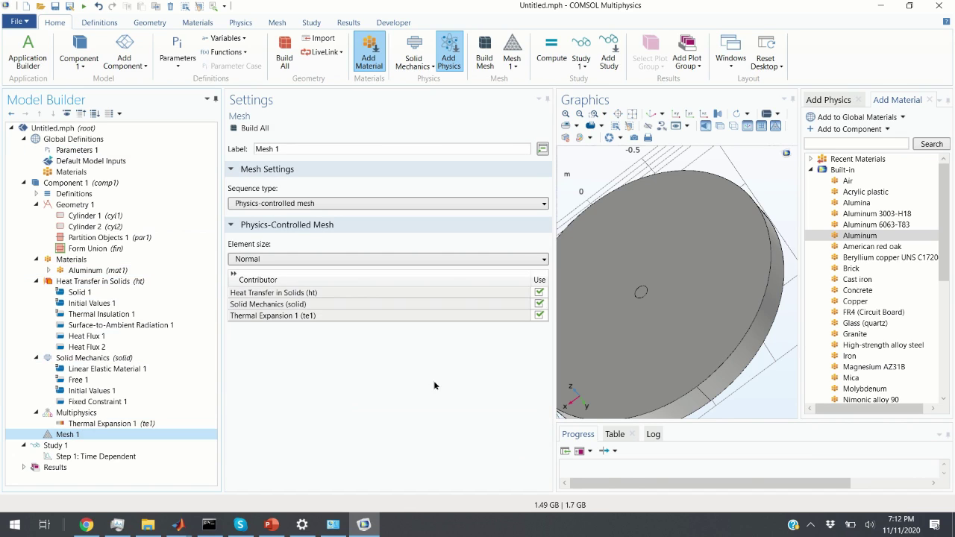
left_click(251, 128)
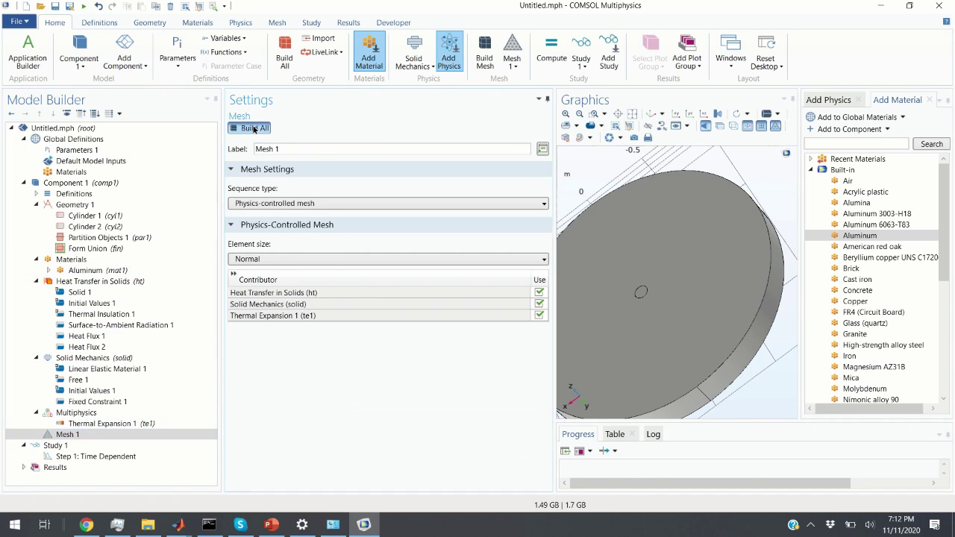
mouse_move(678, 310)
left_mouse_down()
mouse_move(689, 390)
mouse_move(791, 384)
mouse_move(657, 291)
mouse_move(557, 202)
mouse_move(516, 224)
mouse_move(595, 230)
mouse_move(575, 395)
mouse_move(639, 344)
mouse_move(658, 343)
mouse_move(648, 306)
mouse_move(661, 336)
mouse_move(692, 314)
mouse_move(675, 328)
mouse_move(682, 320)
left_mouse_up()
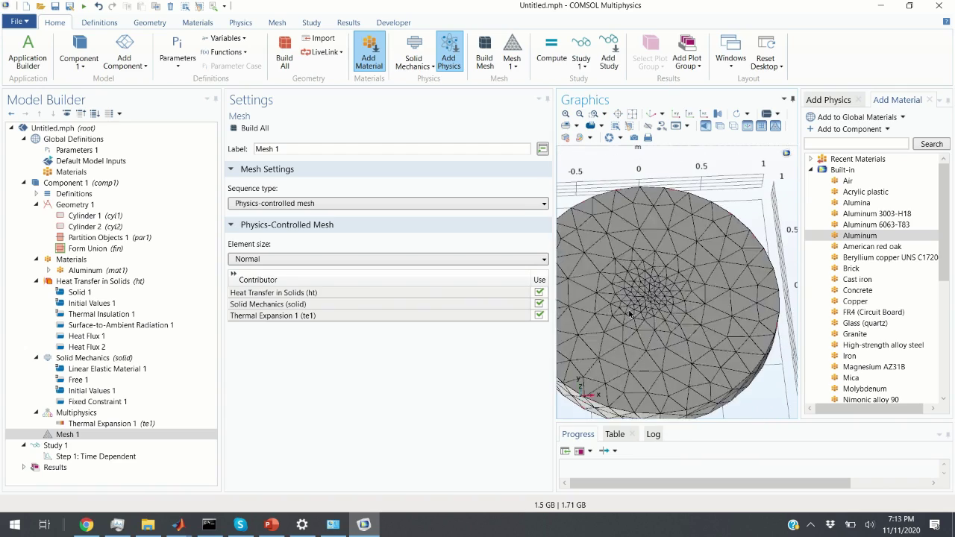
Examine the disc's mesh from several sides, including the refinement around the small central circle
left_click_drag(554, 287, 380, 287)
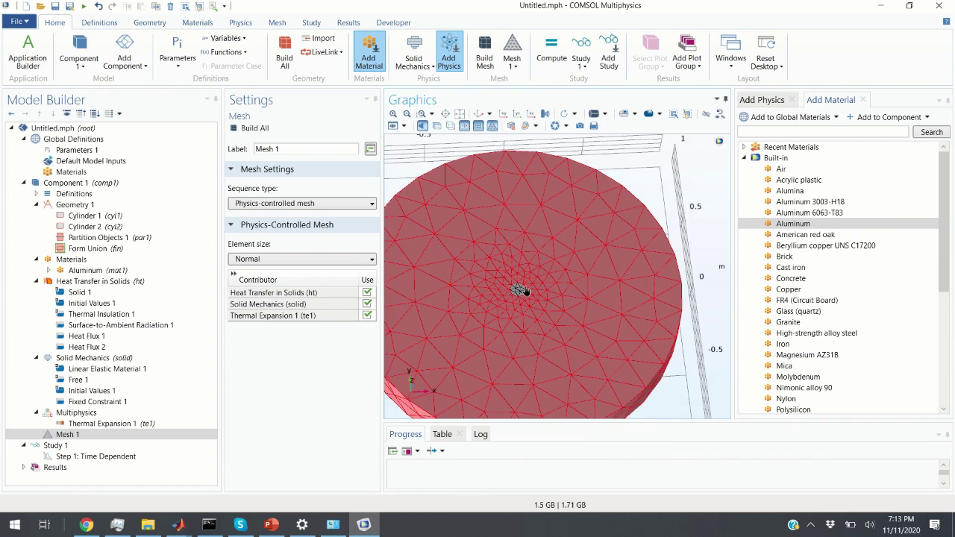
left_click_drag(540, 292, 552, 376)
left_click_drag(527, 292, 624, 356)
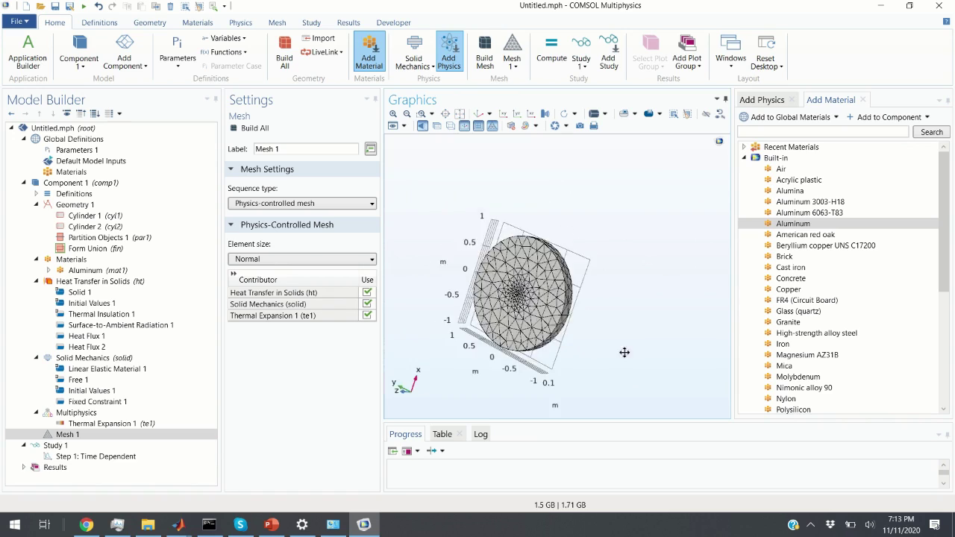
scroll(626, 353, "up", 5)
scroll(501, 266, "up", 3)
left_click_drag(510, 285, 535, 308)
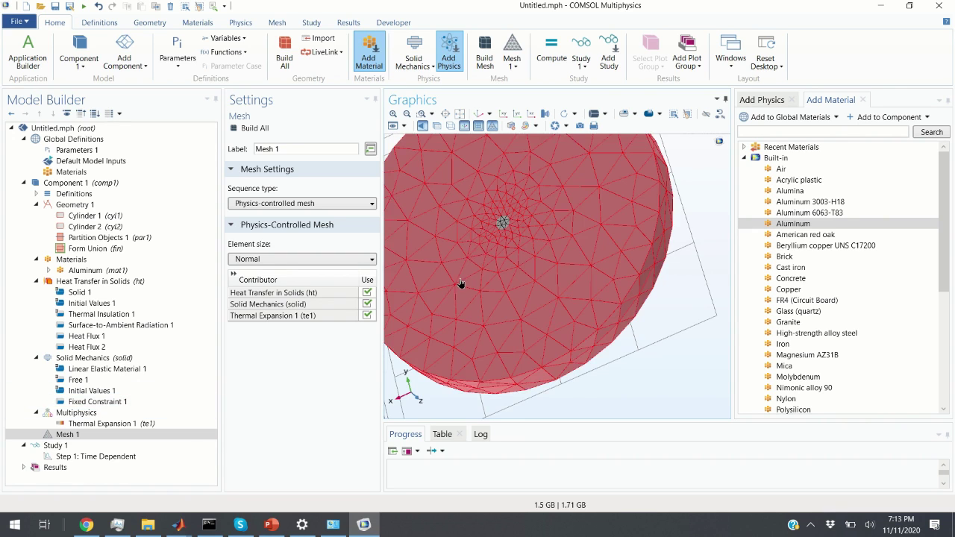
left_click_drag(503, 219, 549, 363)
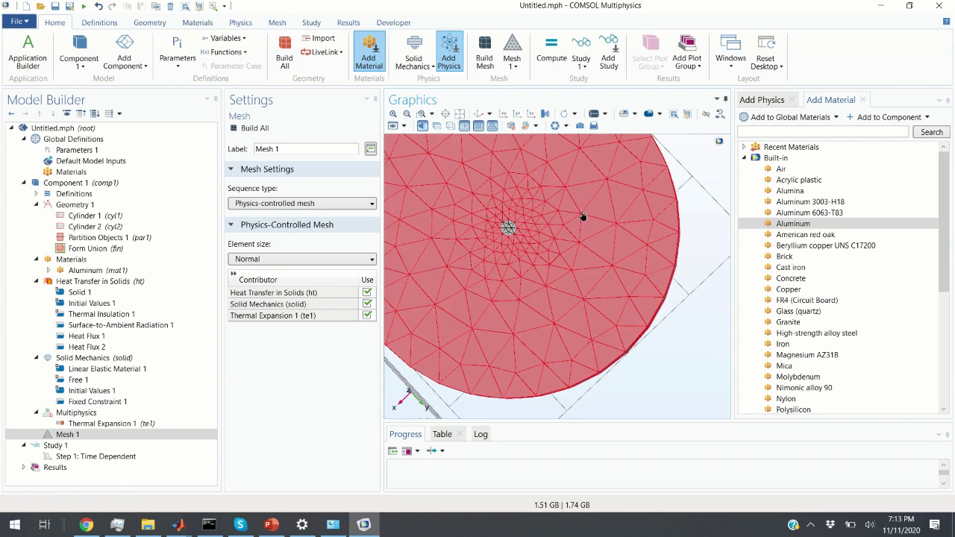
left_click_drag(582, 216, 473, 154)
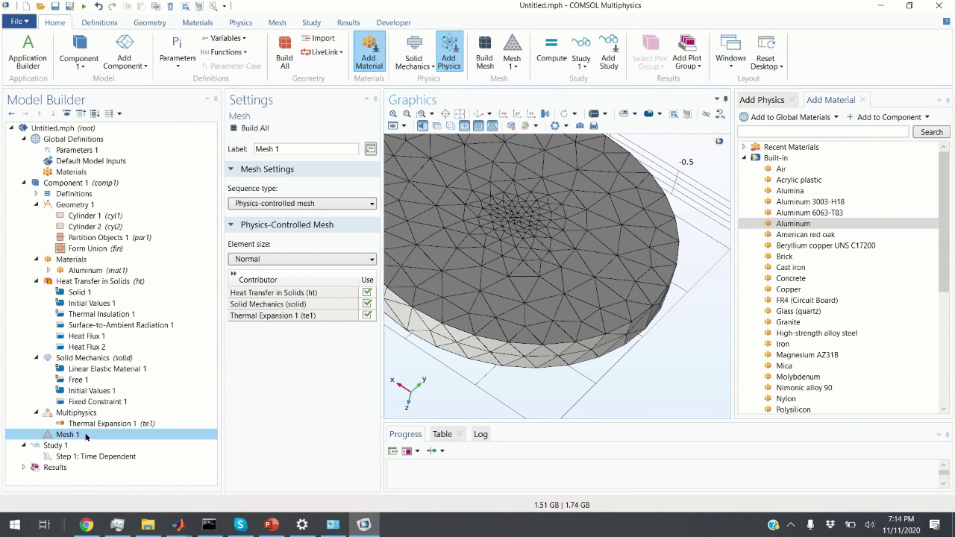
Set the Time Dependent step's output times to range(0,10,1000) s and include geometric nonlinearity
left_click(54, 446)
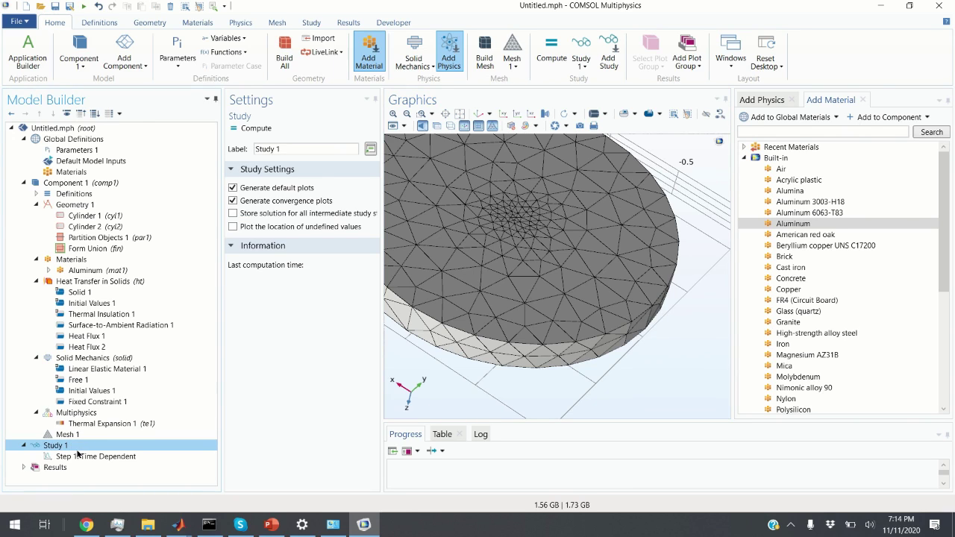
left_click(91, 457)
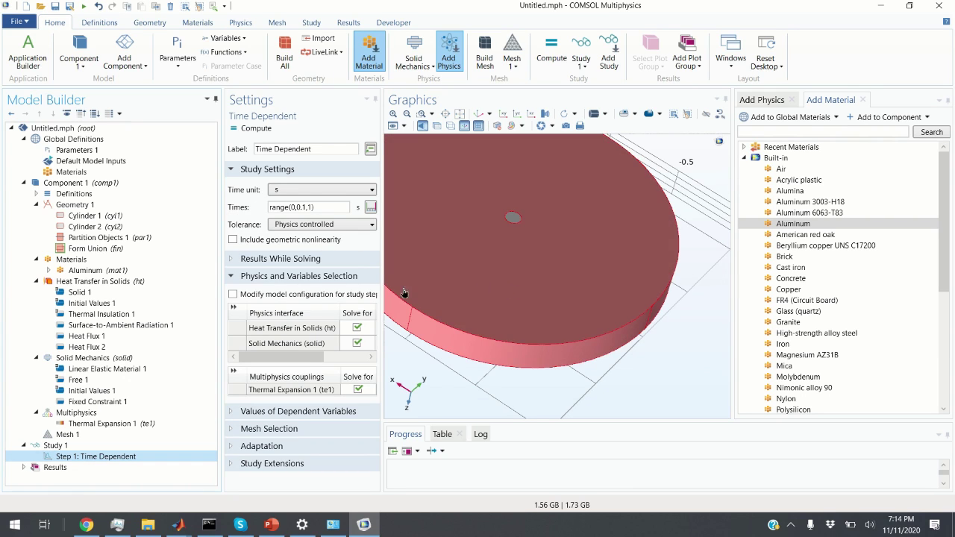
left_click_drag(381, 284, 621, 285)
left_click(302, 207)
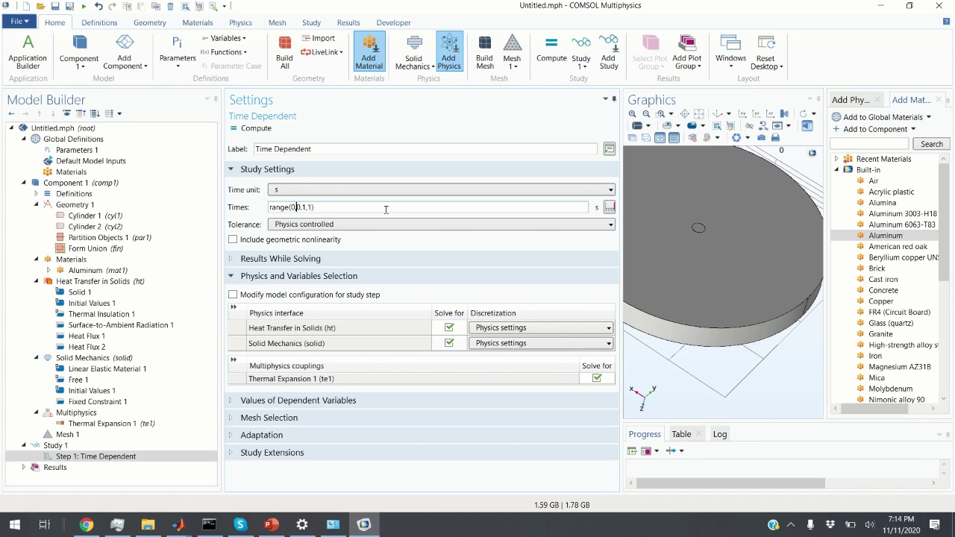
key("shift+Right")
key("Delete")
type("10")
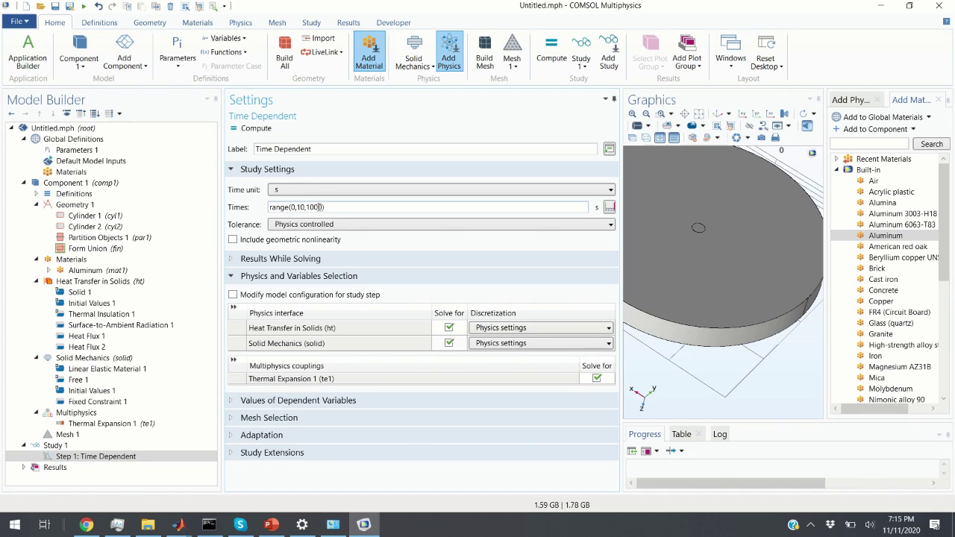
left_click(234, 240)
Add a parametric sweep to Study 1 over h_convective with the values 1 2 4 6 8 10
left_click(93, 446)
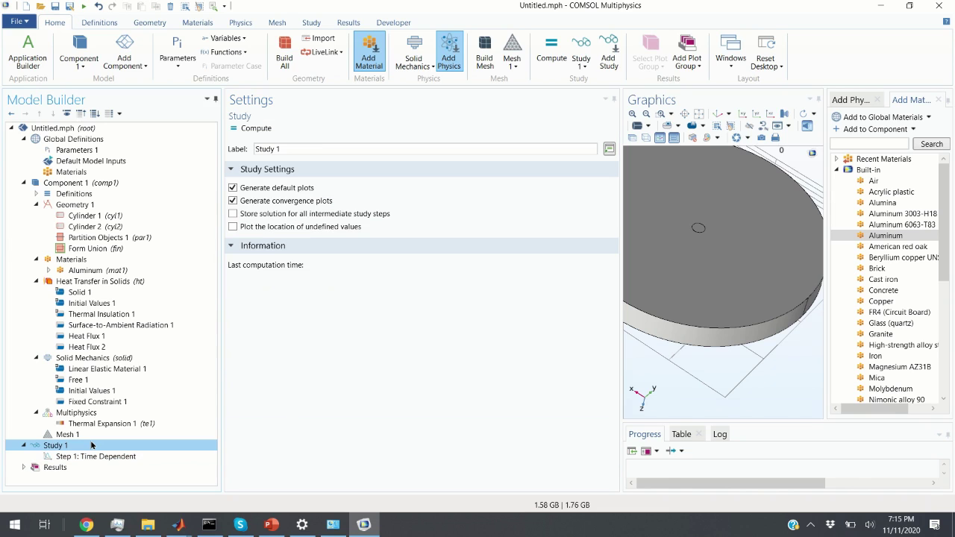
right_click(90, 446)
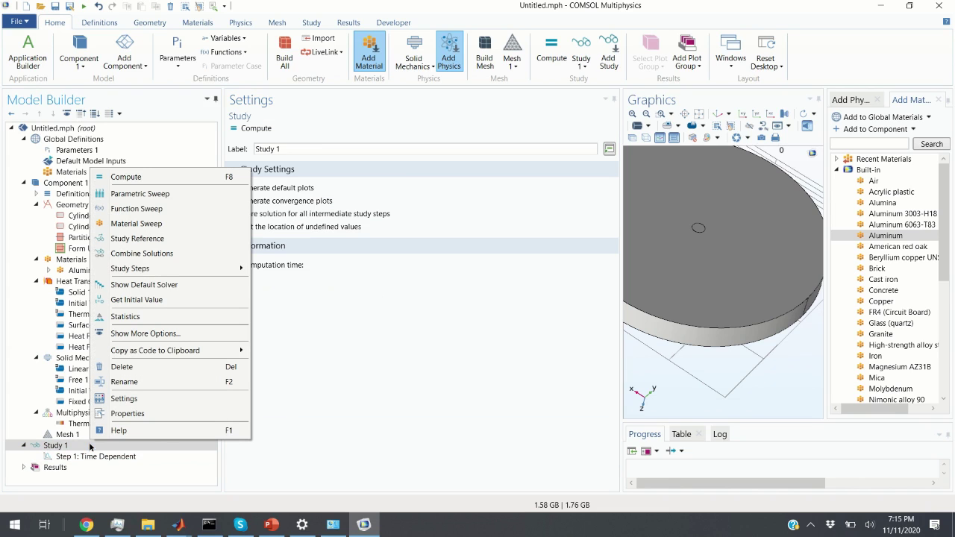
left_click(179, 194)
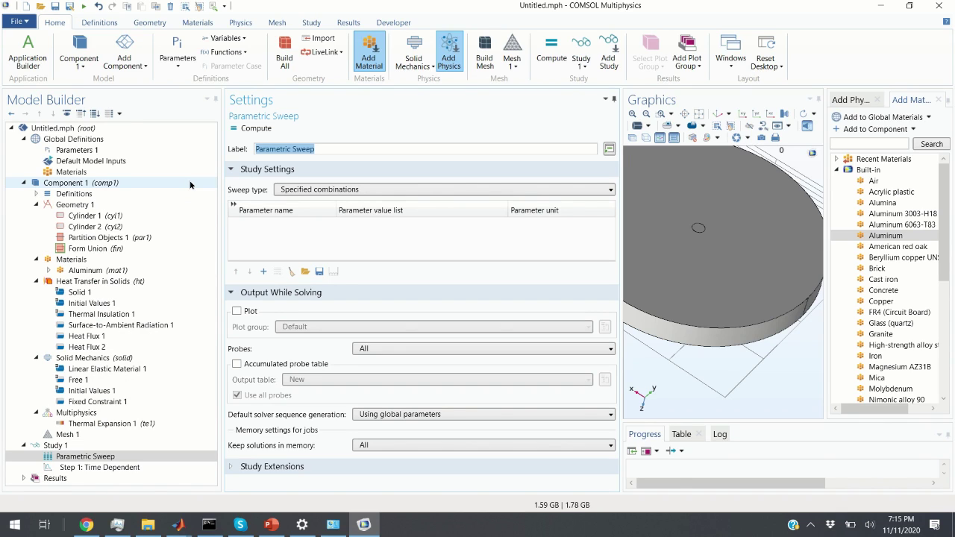
left_click(263, 272)
left_click(313, 235)
left_click(328, 225)
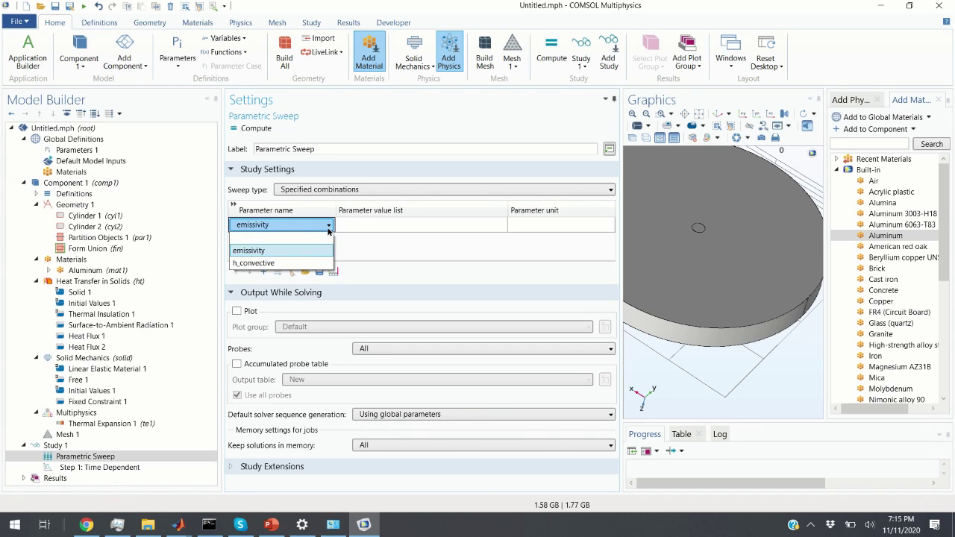
left_click(258, 263)
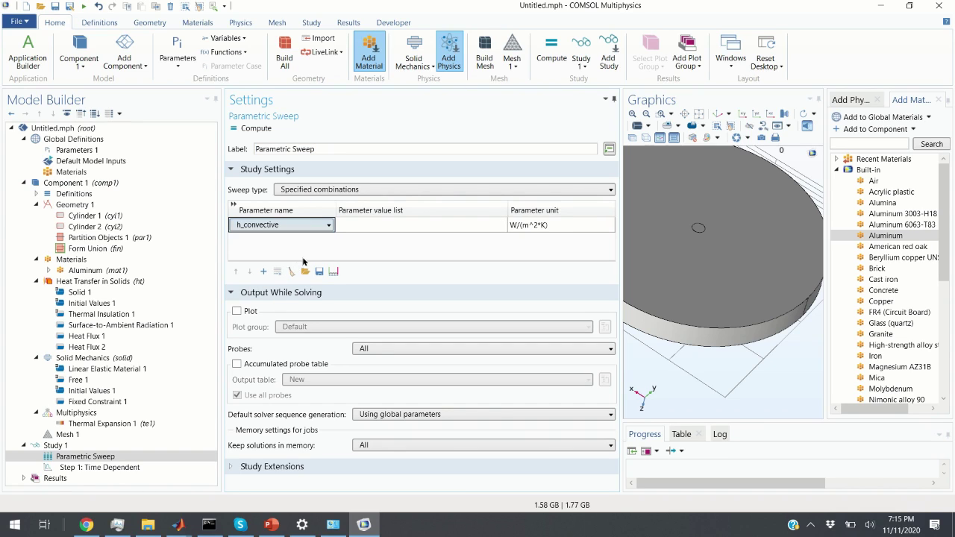
left_click(368, 223)
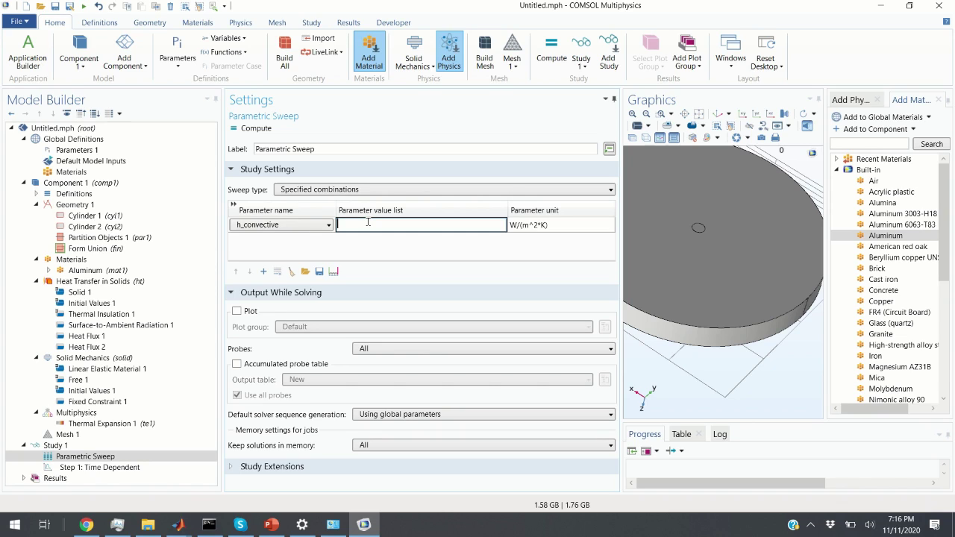
type("1 2 4 6 8 10")
Add a second parametric sweep to Study 1
left_click(64, 446)
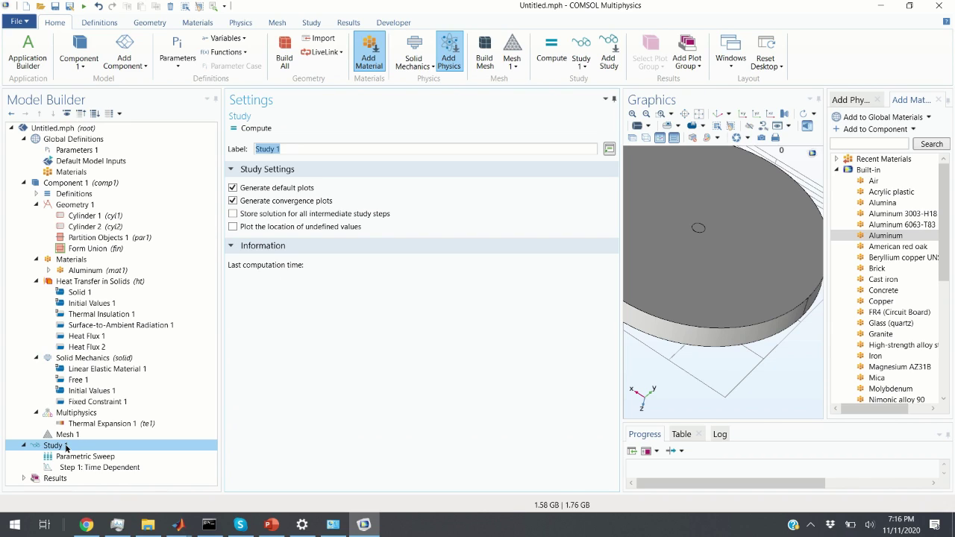
right_click(65, 447)
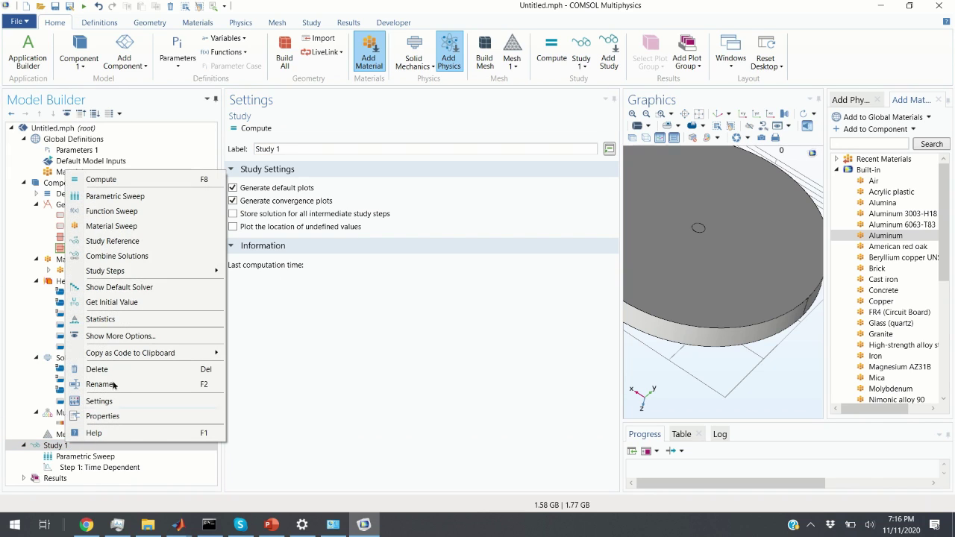
left_click(150, 197)
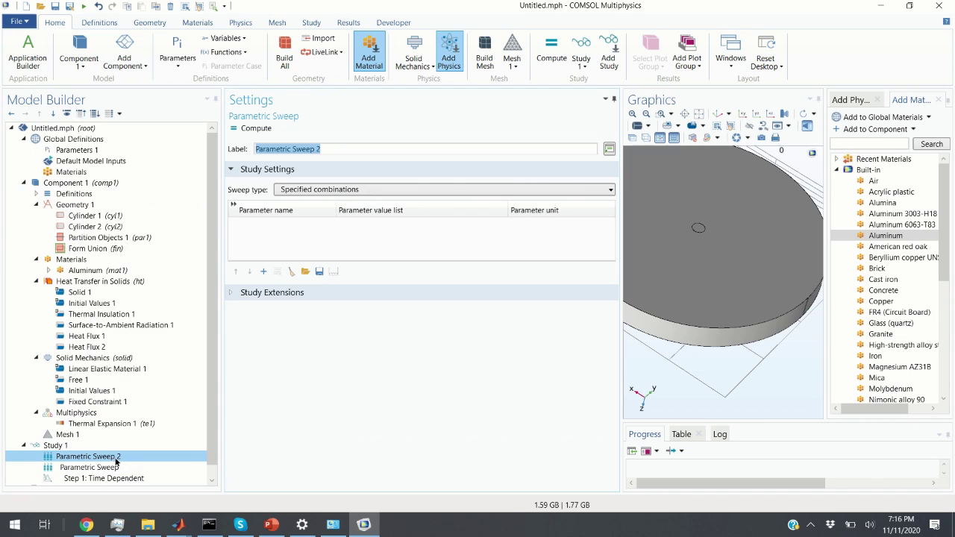
Move the second parametric sweep below the first and set it to sweep emissivity over the values 0.2 0.6 0.9
right_click(116, 461)
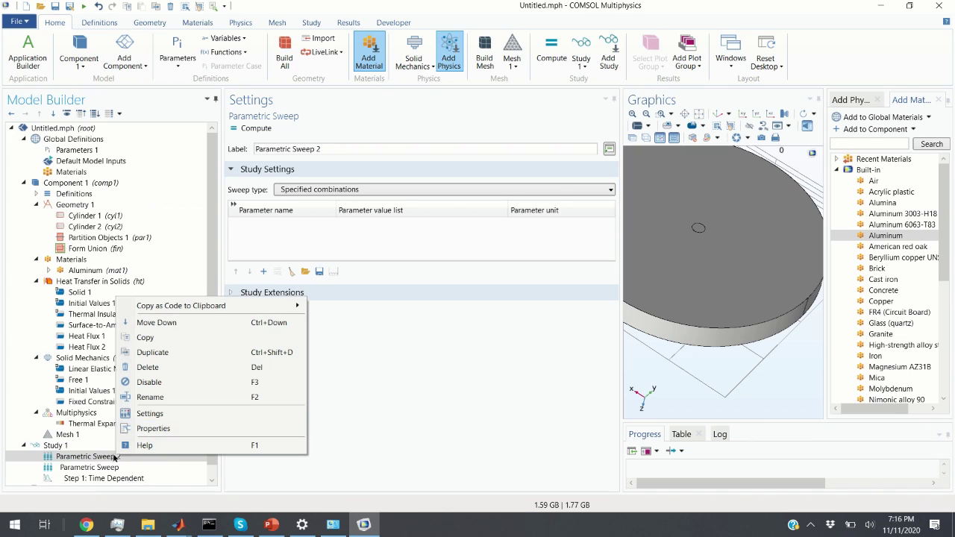
left_click(161, 325)
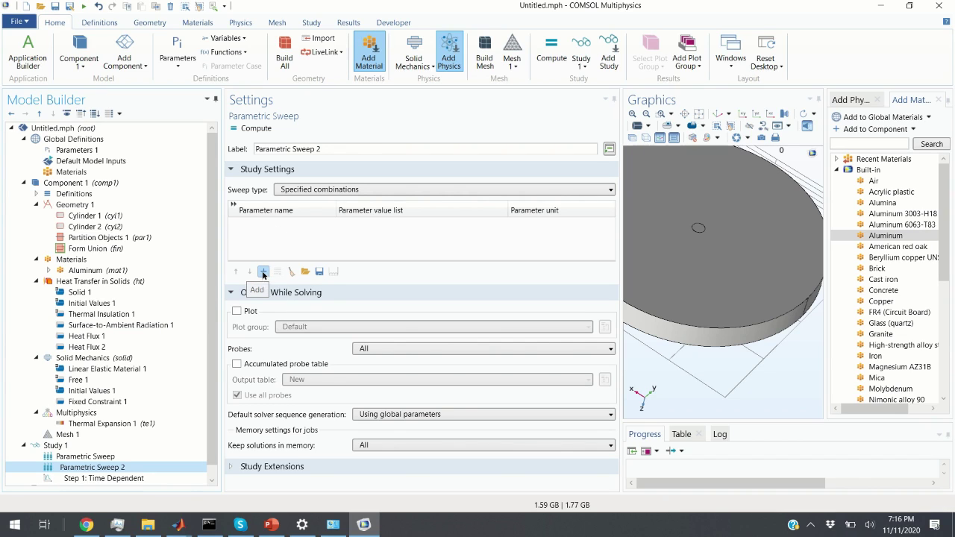
left_click(263, 272)
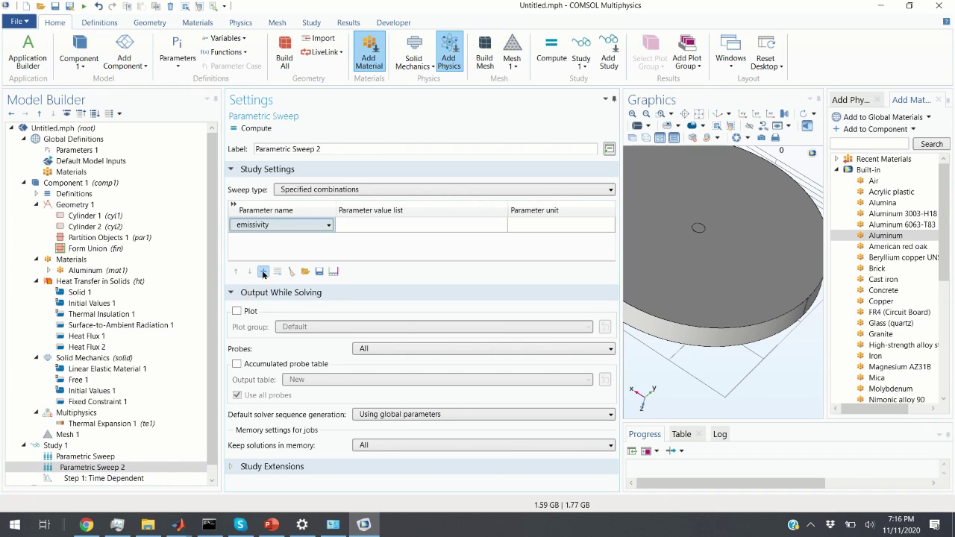
left_click(371, 223)
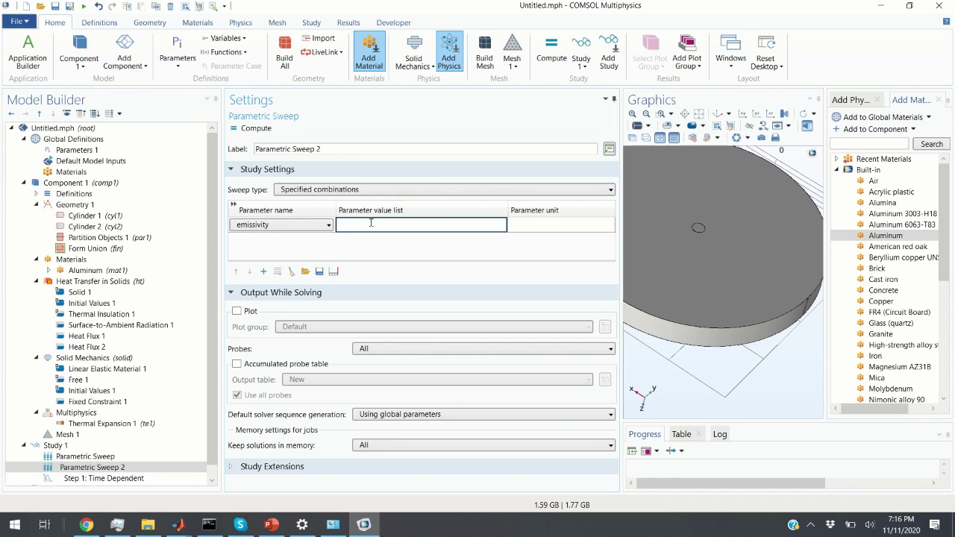
type("0.2 0.6 0.9")
left_click(379, 250)
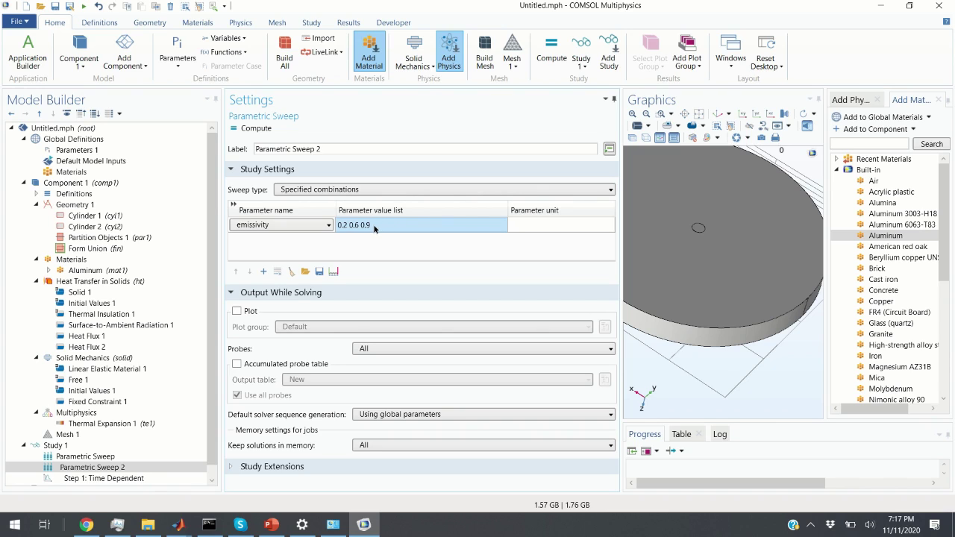
Compare the swept parameters and value lists of Study 1's two parametric sweeps
left_click(97, 458)
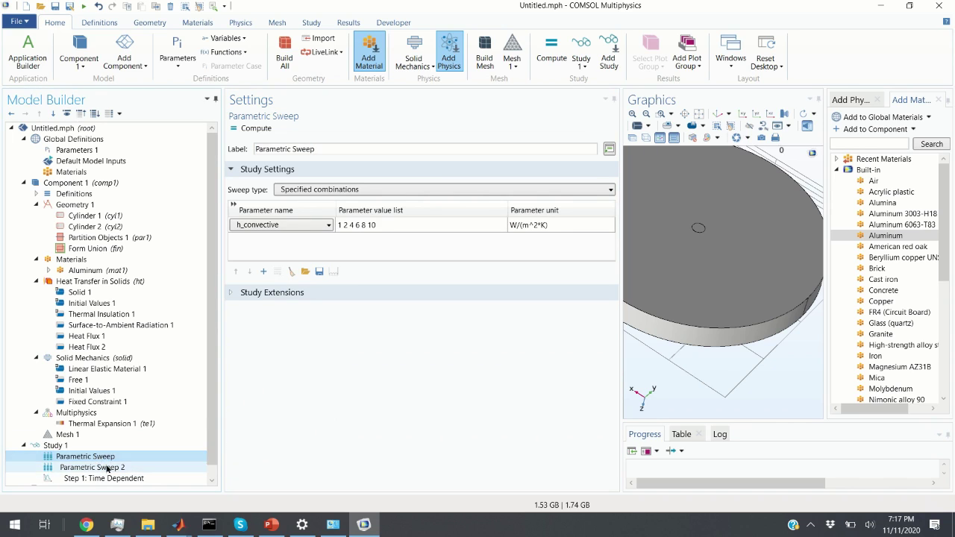
left_click(112, 468)
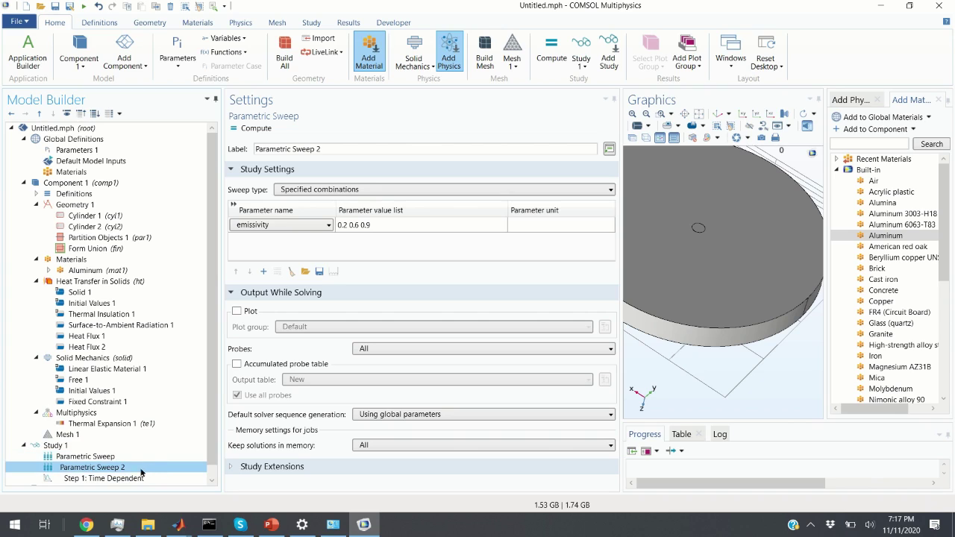
left_click(112, 456)
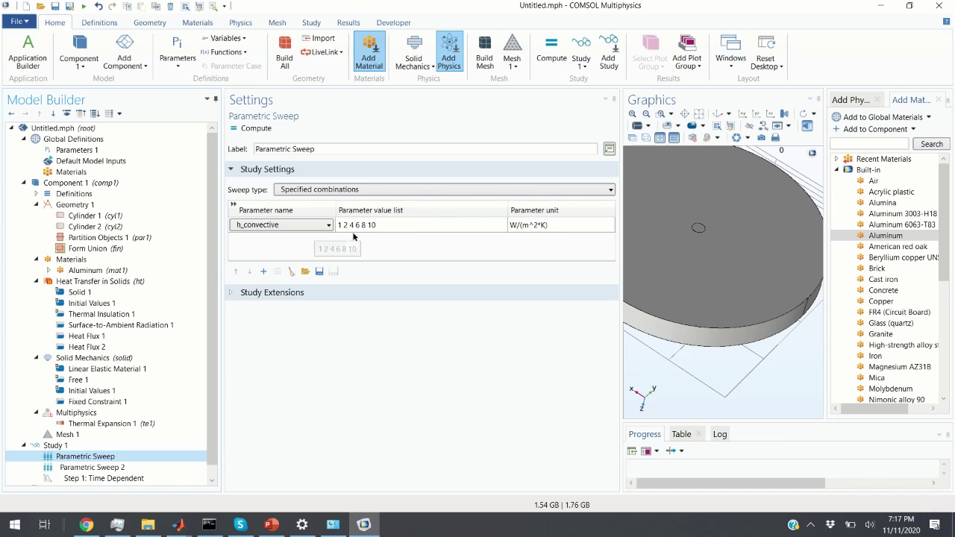
left_click(117, 468)
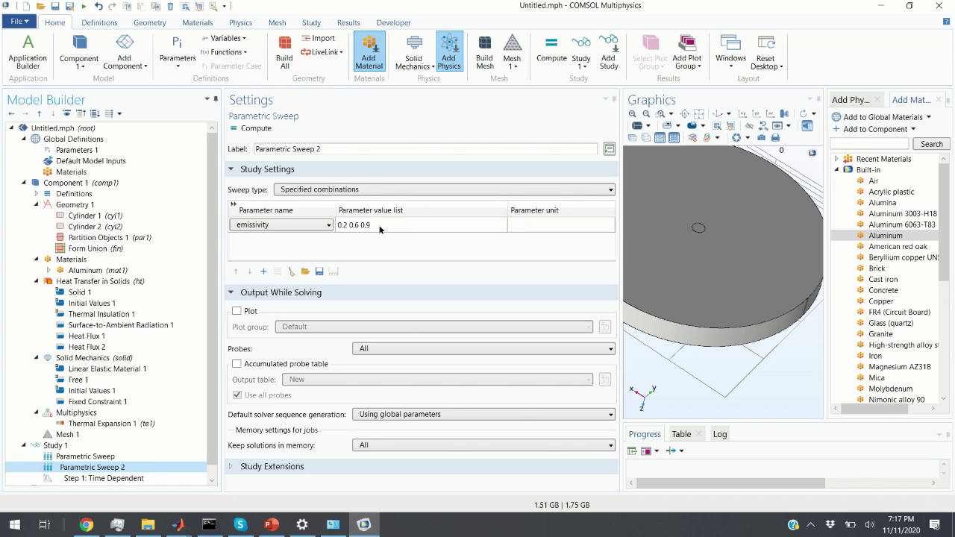
left_click(85, 456)
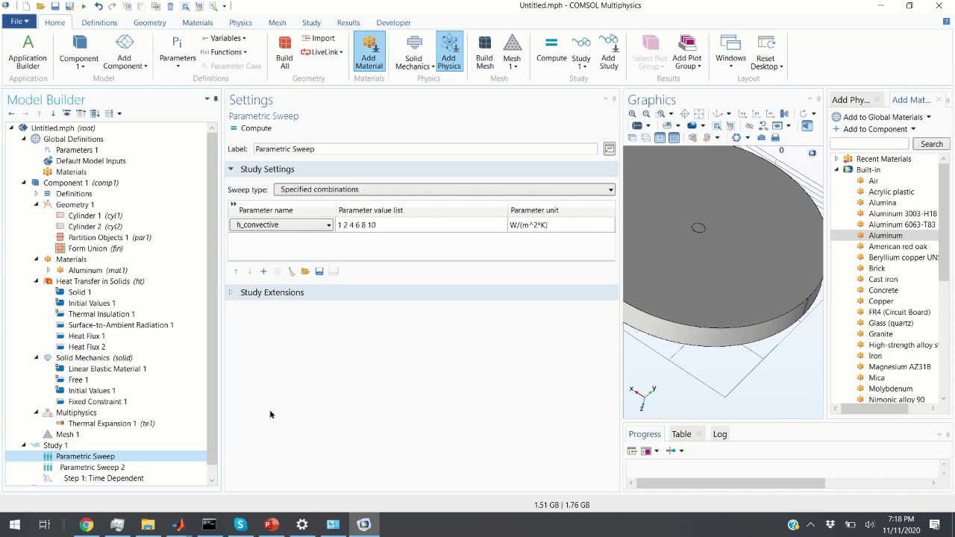
Add a point to Geometry 1 at x 0, y 0, z 0.2 m and build it
left_click(84, 205)
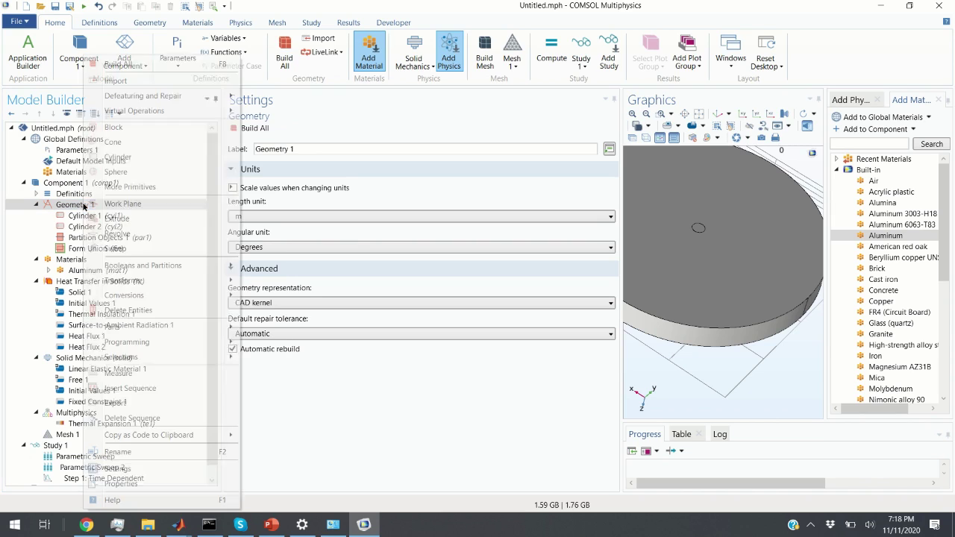
right_click(84, 206)
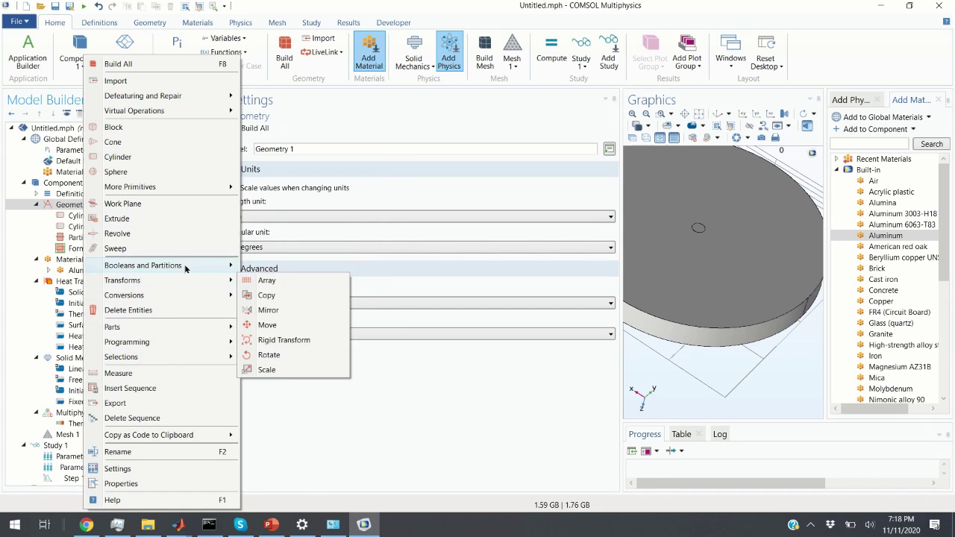
mouse_move(216, 187)
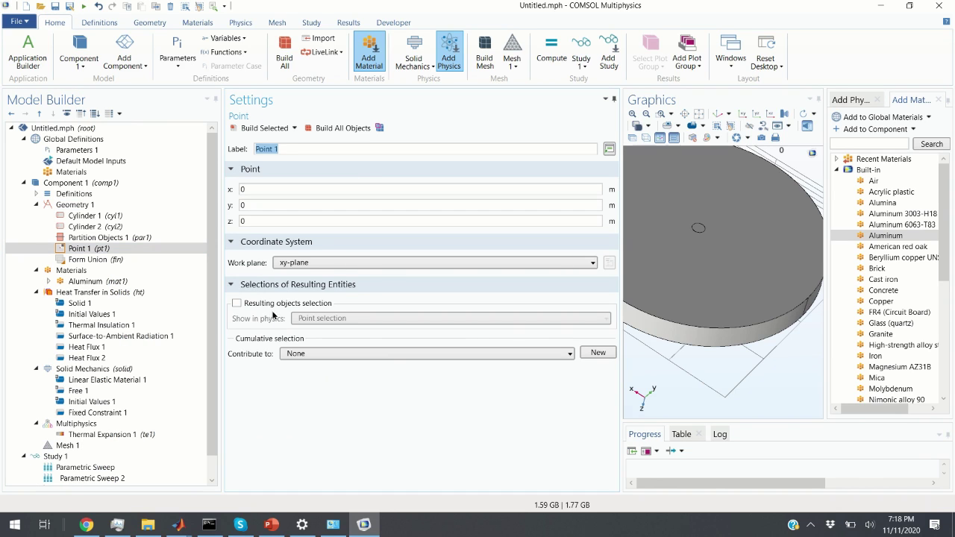
left_click_drag(668, 253, 672, 215)
left_click(275, 191)
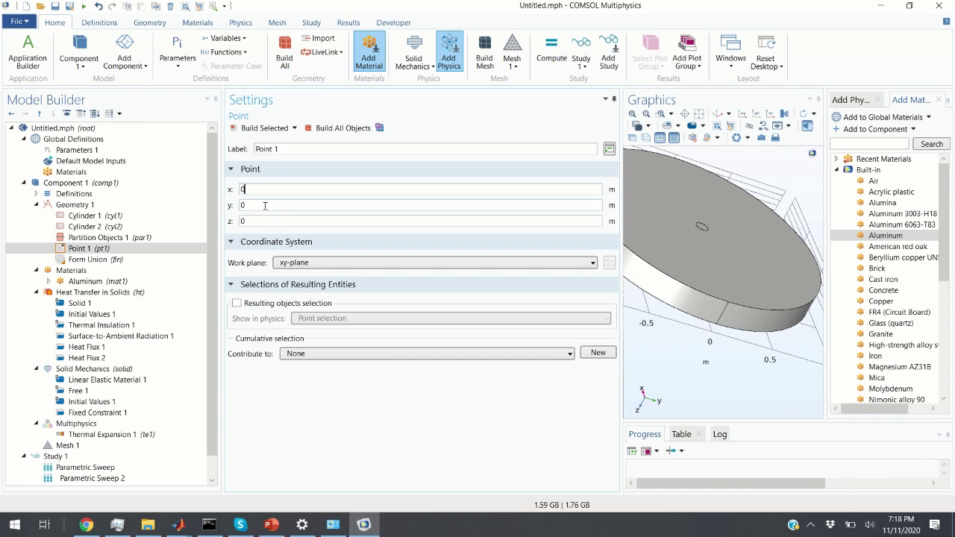
key("Tab")
left_click_drag(803, 324, 465, 265)
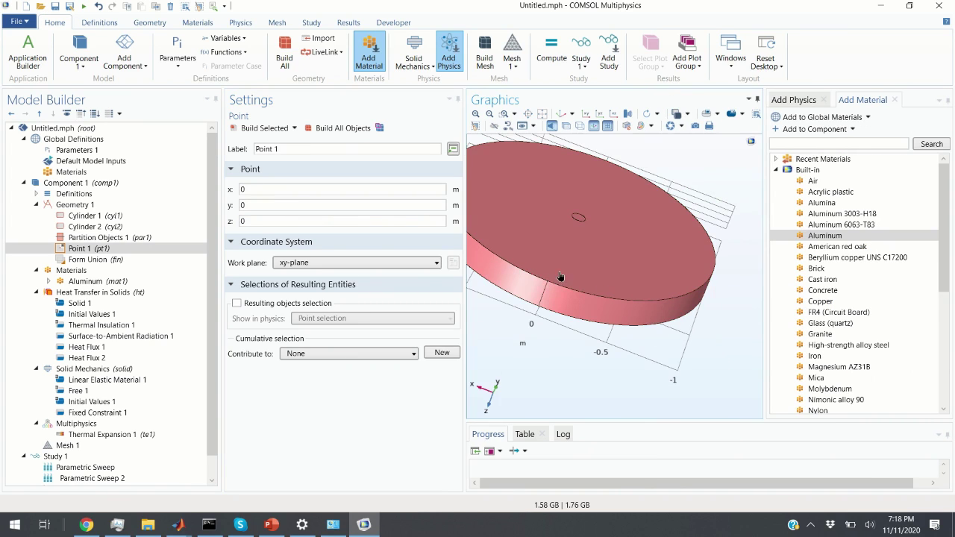
left_click(561, 113)
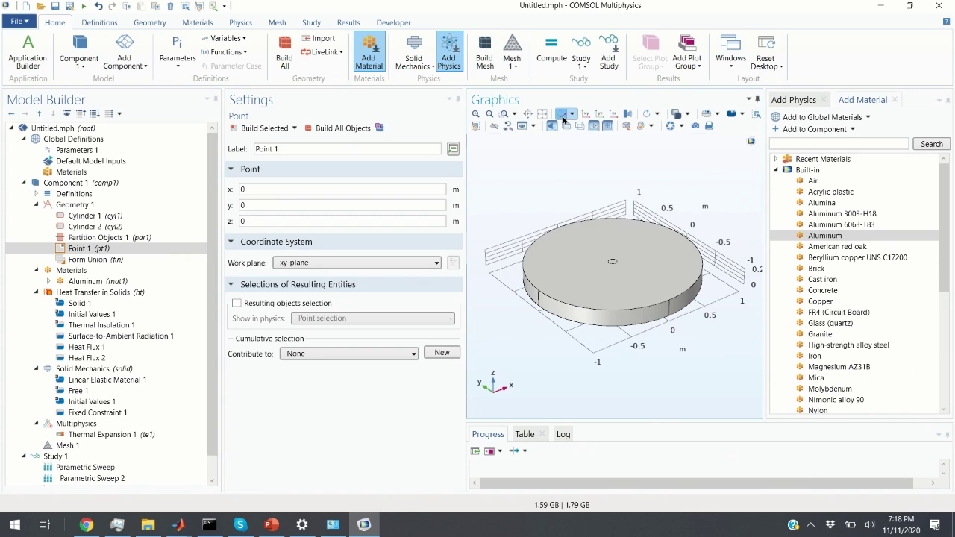
left_click(261, 221)
left_click(265, 128)
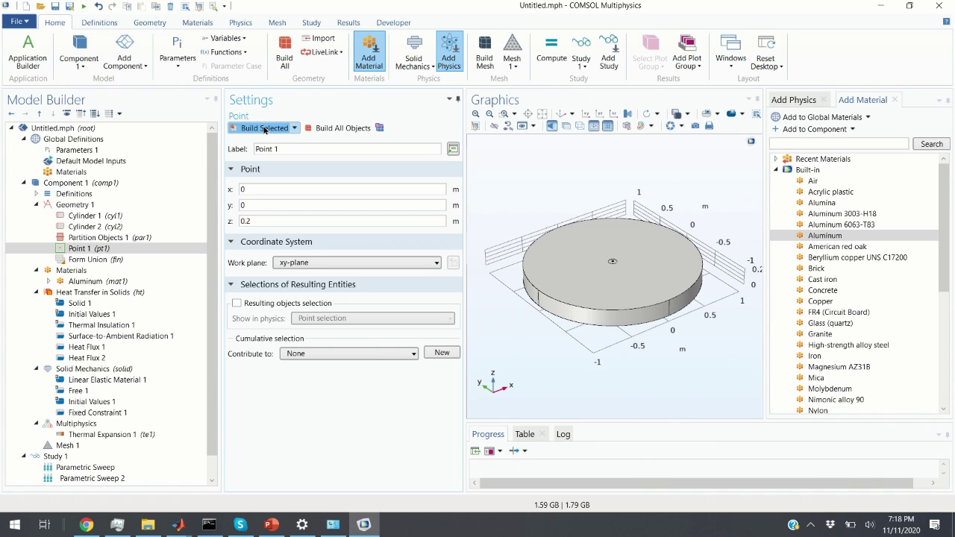
scroll(643, 284, "up", 3)
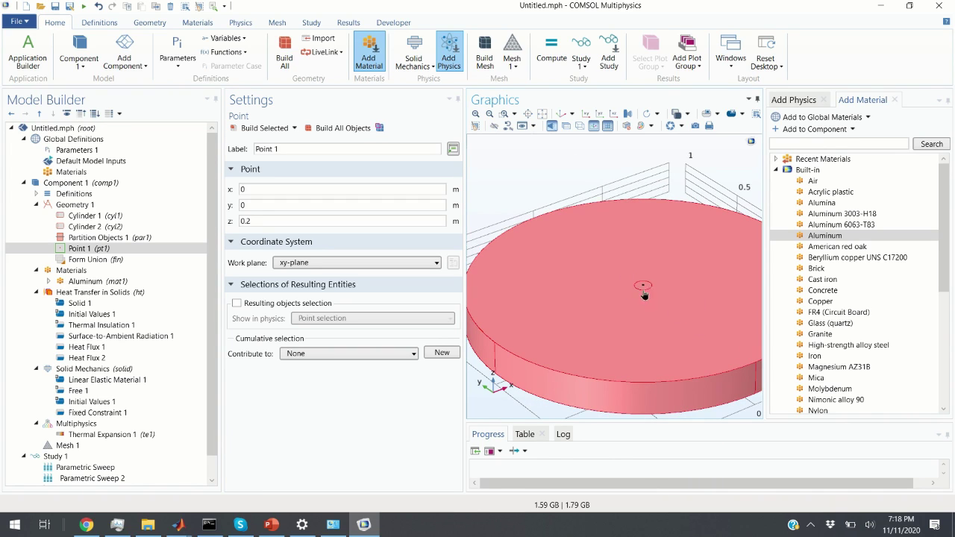
Set the point's x and y coordinates to 0.3 m and rebuild it
left_click(261, 204)
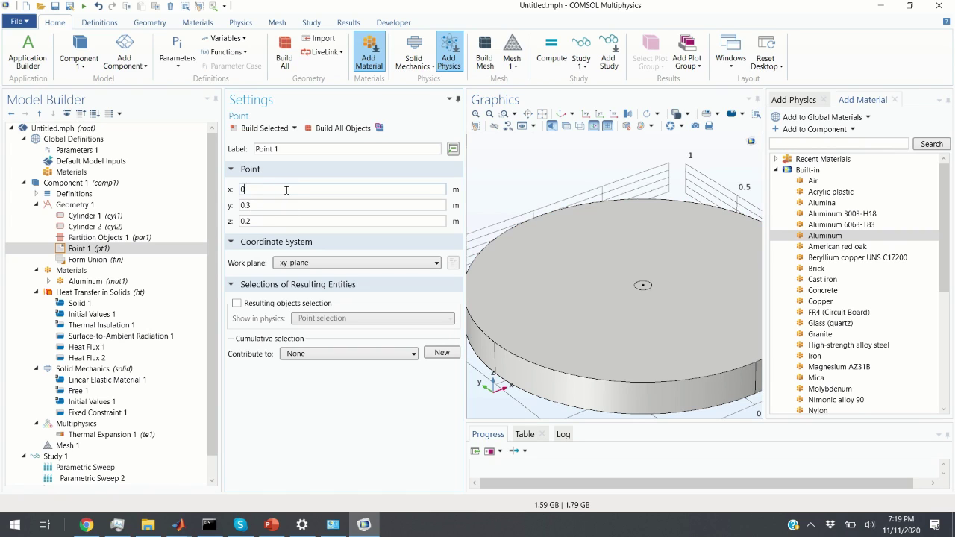
left_click(265, 128)
left_click_drag(677, 179, 644, 233)
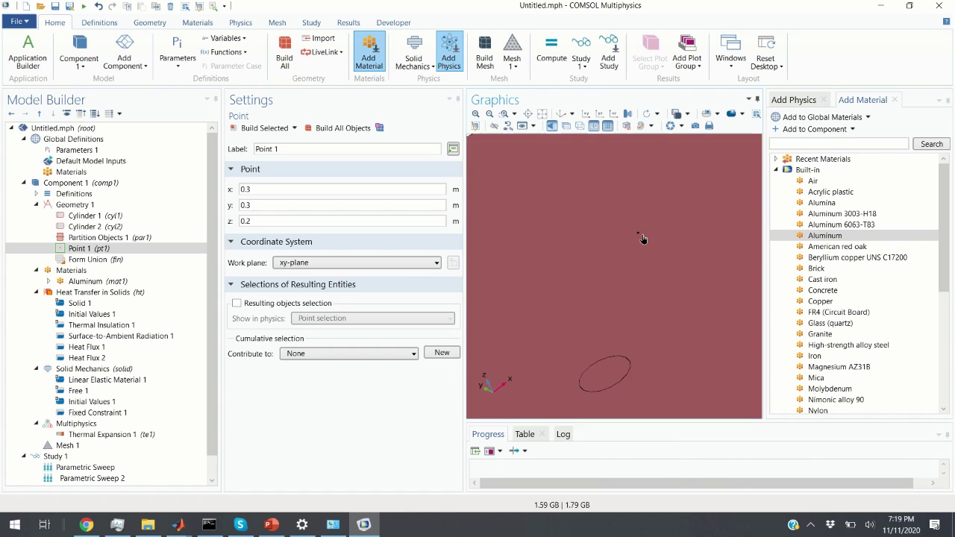
left_click_drag(638, 237, 627, 240)
scroll(183, 381, "down", 1)
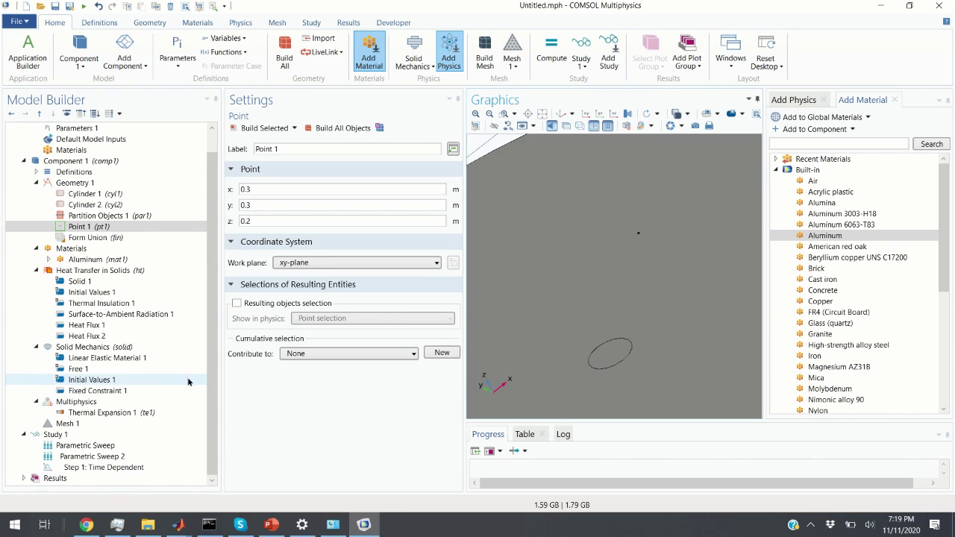
Review the settings of both parametric sweeps and the Time Dependent step before computing
left_click(109, 448)
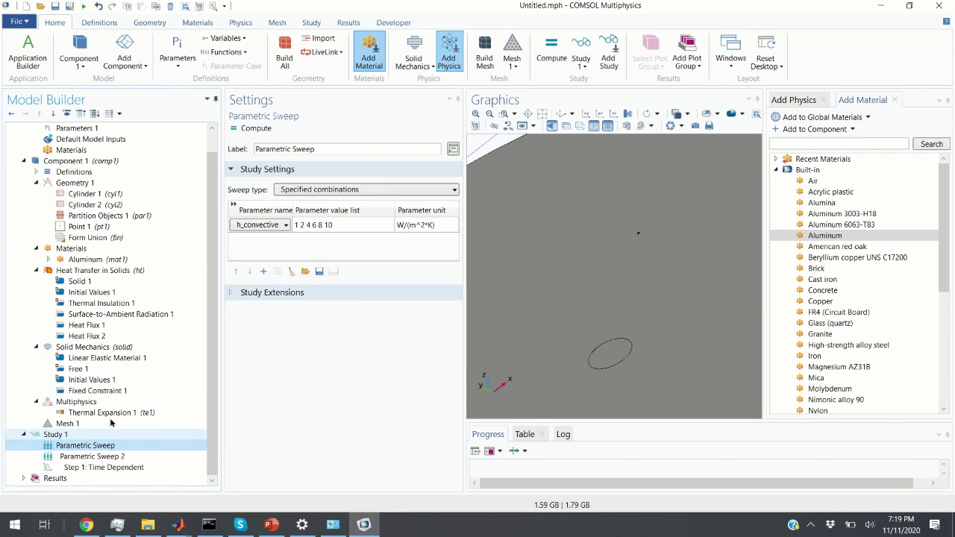
left_click(287, 229)
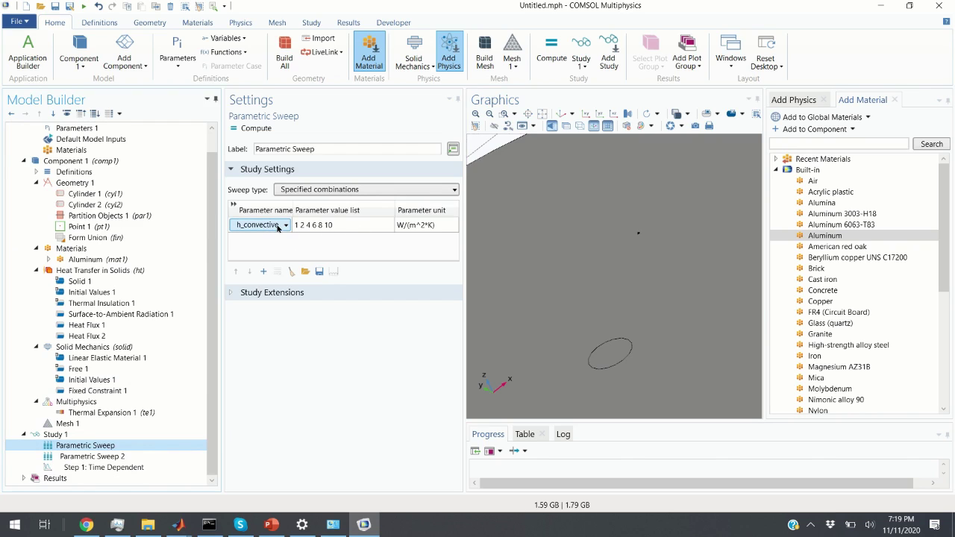
left_click(329, 227)
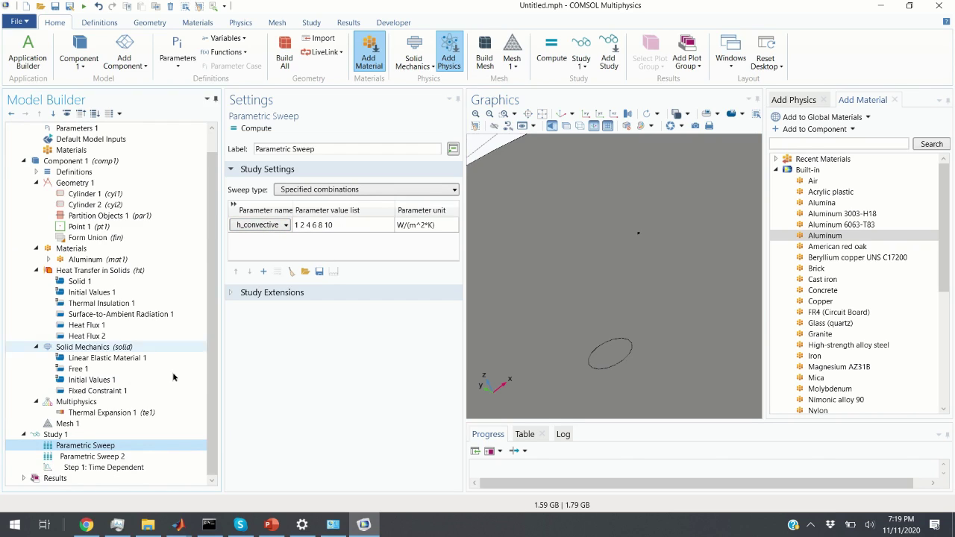
left_click(112, 456)
left_click(314, 226)
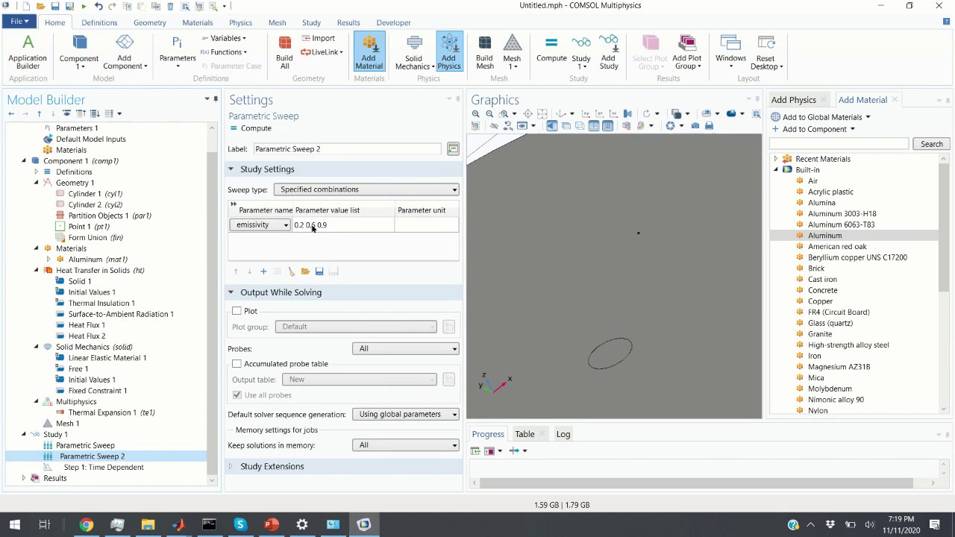
left_click(88, 466)
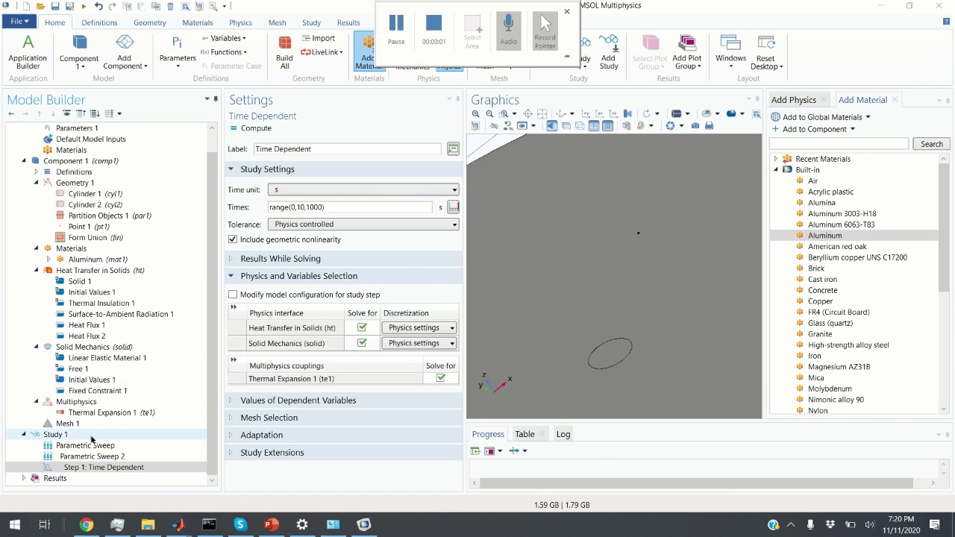
Compute Study 1 with both parametric sweeps
left_click(77, 438)
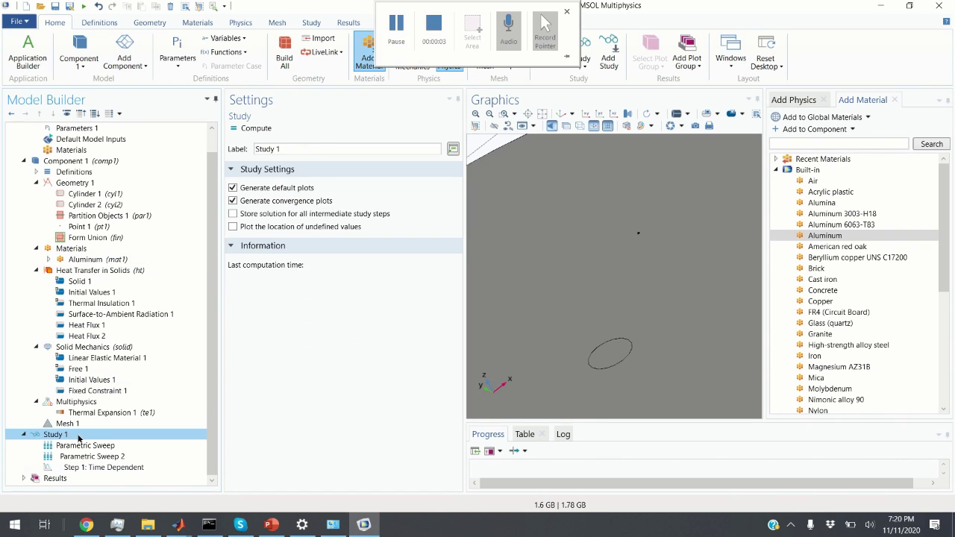
left_click(84, 445)
left_click(82, 435)
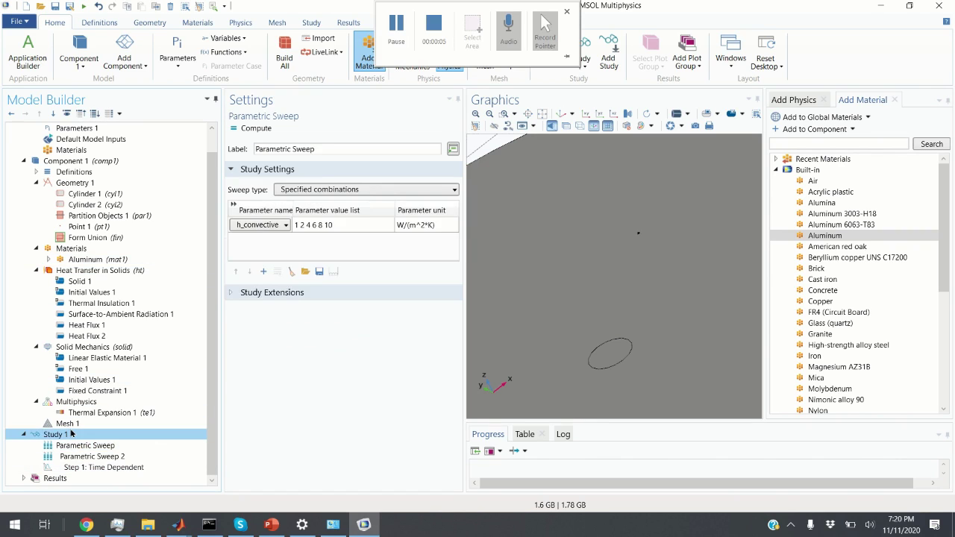
left_click(256, 129)
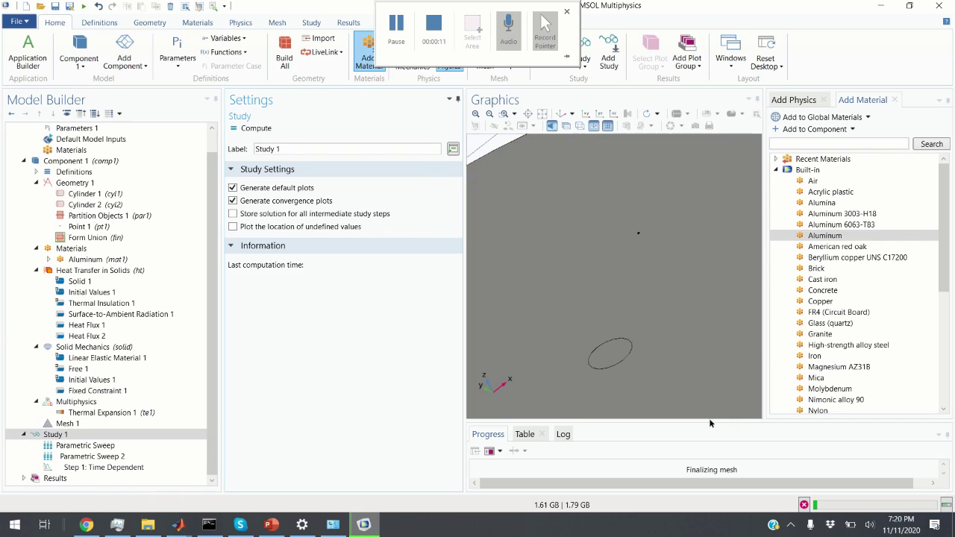
Enlarge the progress and graphics areas, and examine the running computation's progress table and solver log
left_click_drag(710, 421, 712, 330)
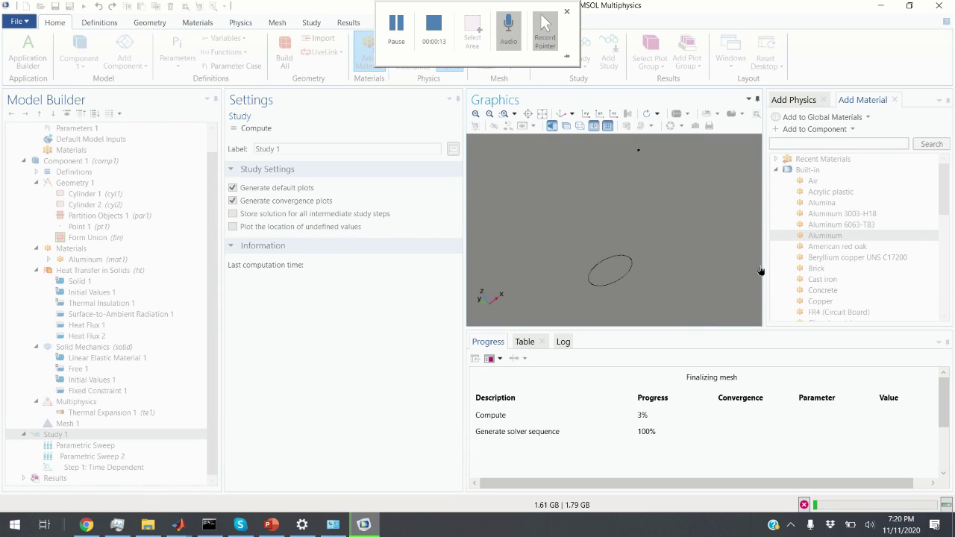
left_click_drag(764, 271, 882, 271)
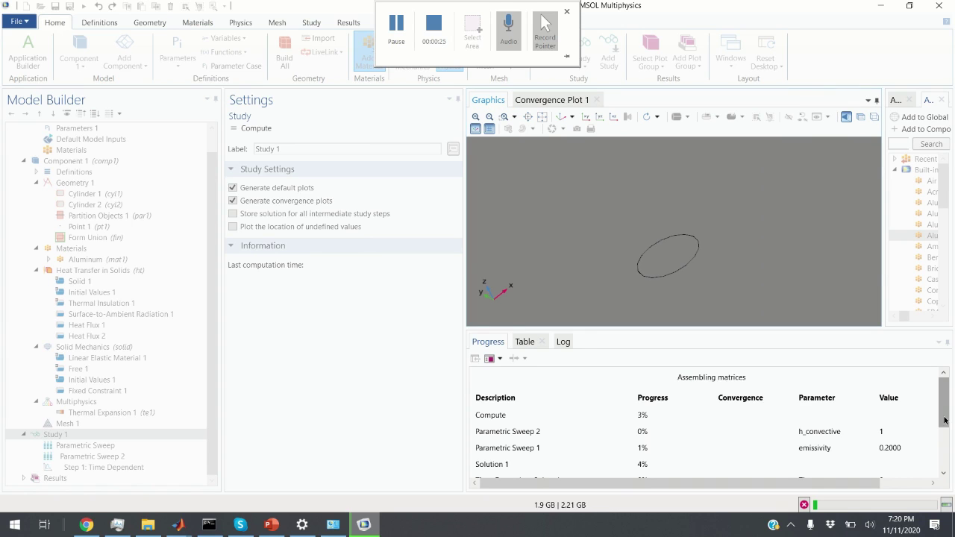
left_click_drag(943, 418, 942, 424)
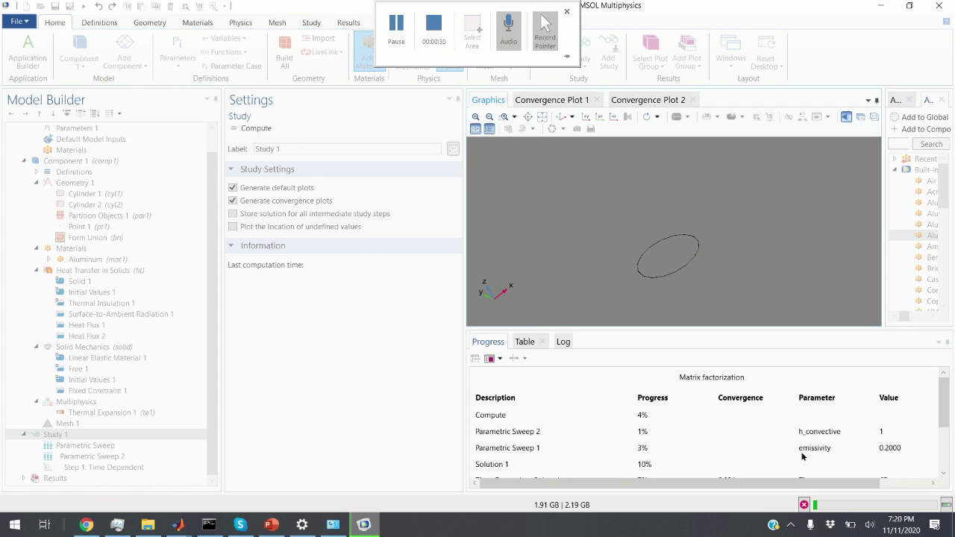
left_click(564, 343)
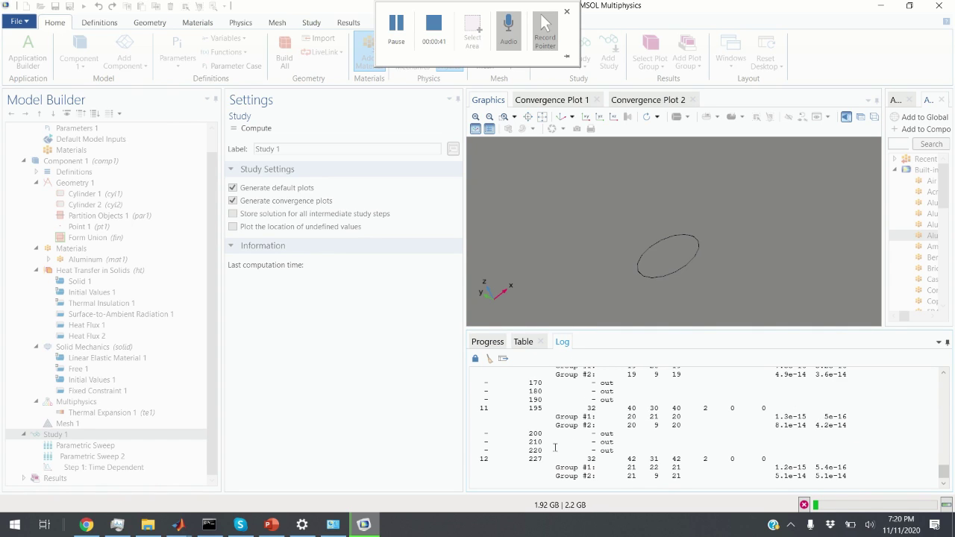
scroll(543, 448, "up", 2)
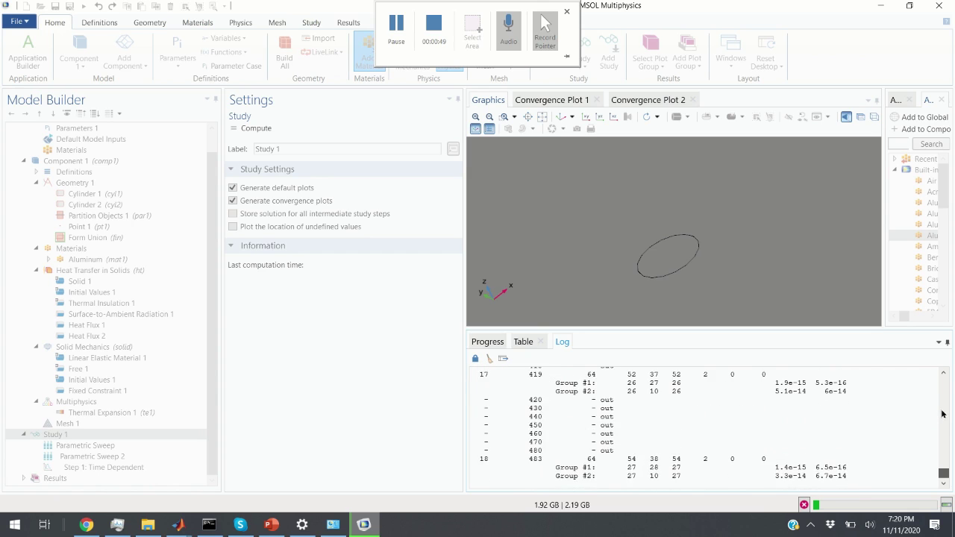
left_click(942, 413)
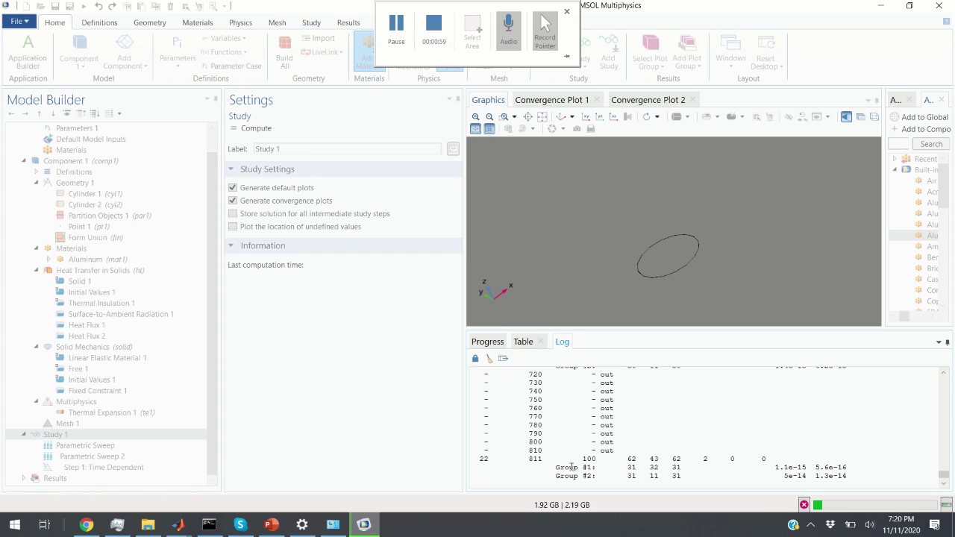
Check the running computation's progress table and solver log, including the current h_convective and emissivity values and the solver rows
left_click(496, 342)
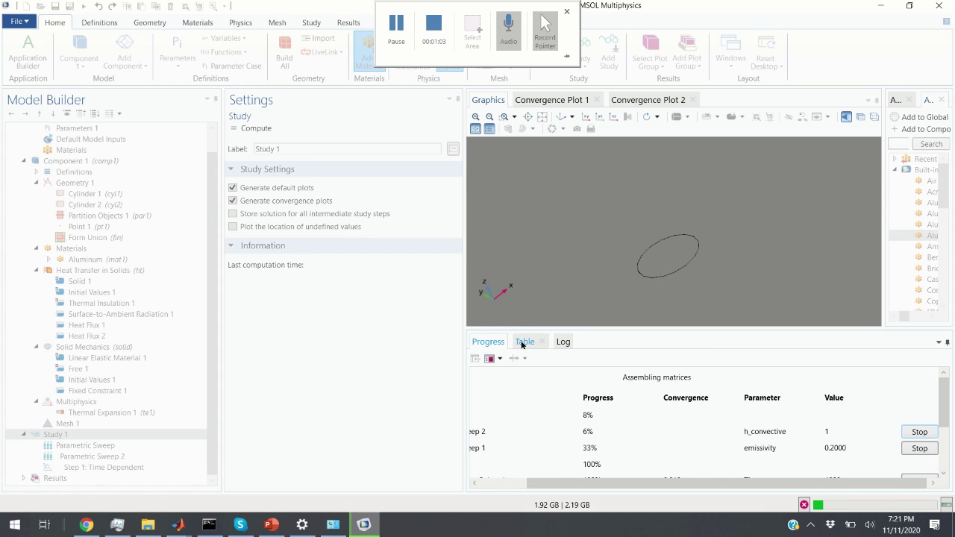
mouse_move(682, 485)
left_mouse_down()
mouse_move(635, 485)
mouse_move(664, 484)
left_mouse_up()
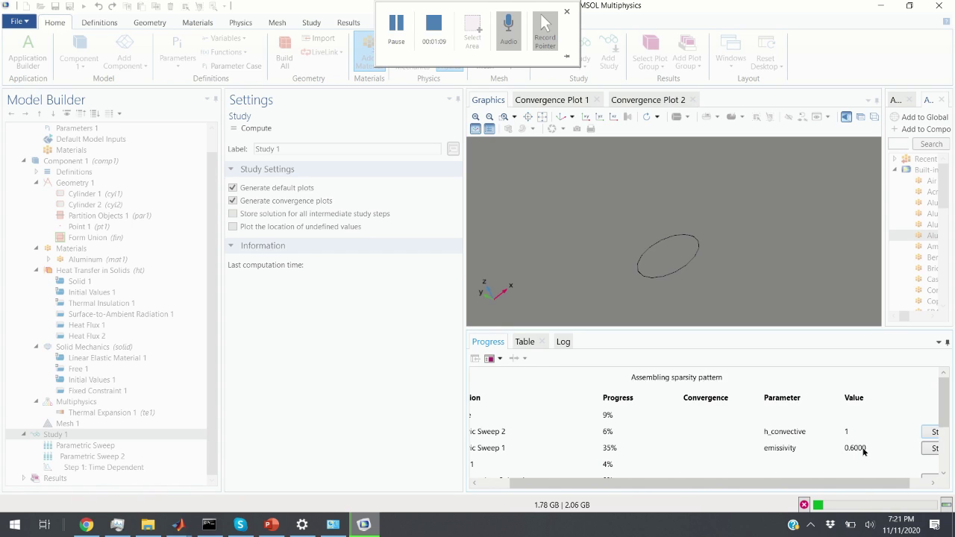
left_click(562, 343)
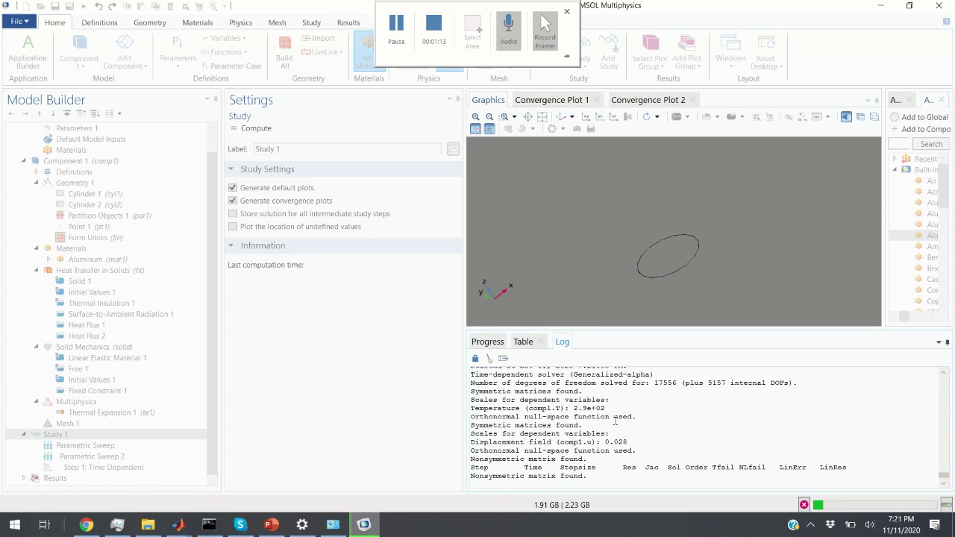
left_click(488, 342)
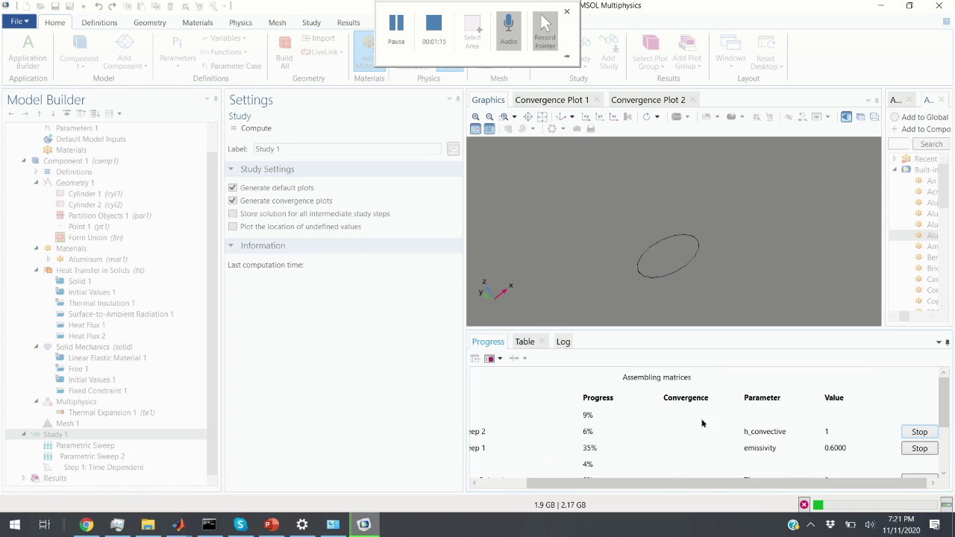
left_click_drag(741, 487, 693, 486)
scroll(625, 459, "down", 3)
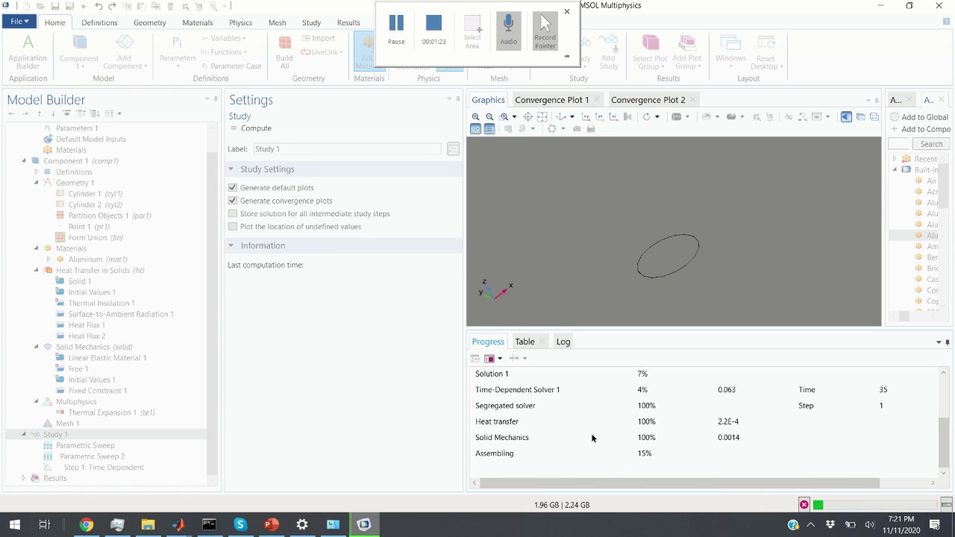
scroll(594, 445, "up", 1)
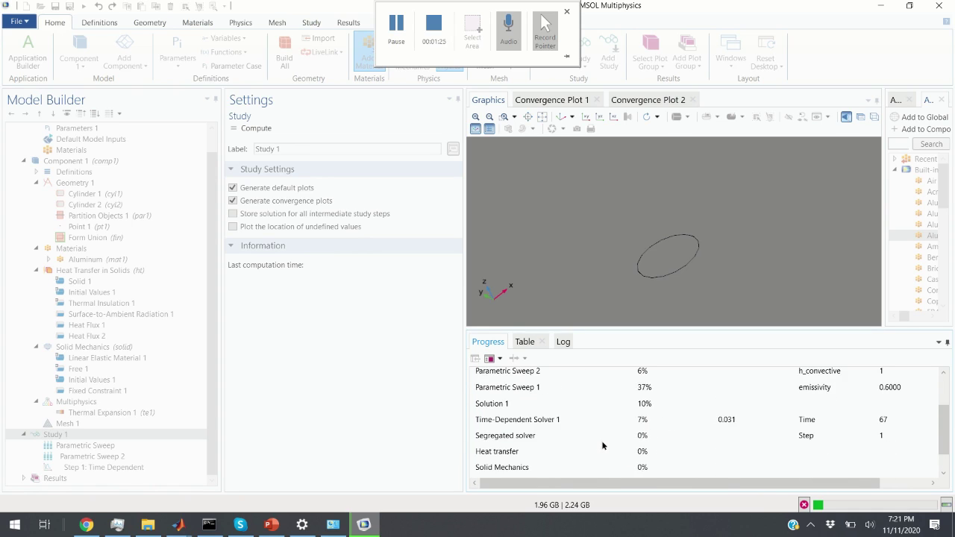
scroll(602, 446, "up", 2)
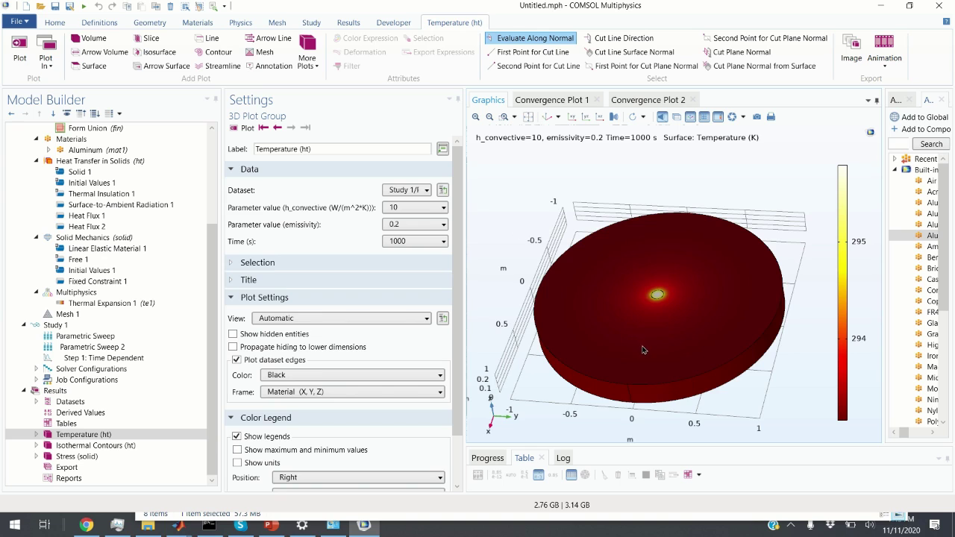
Widen the settings area, replot the Temperature (ht) results for h_convective 1, and inspect the disc's surface temperature
left_click_drag(643, 350, 642, 411)
left_click(77, 436)
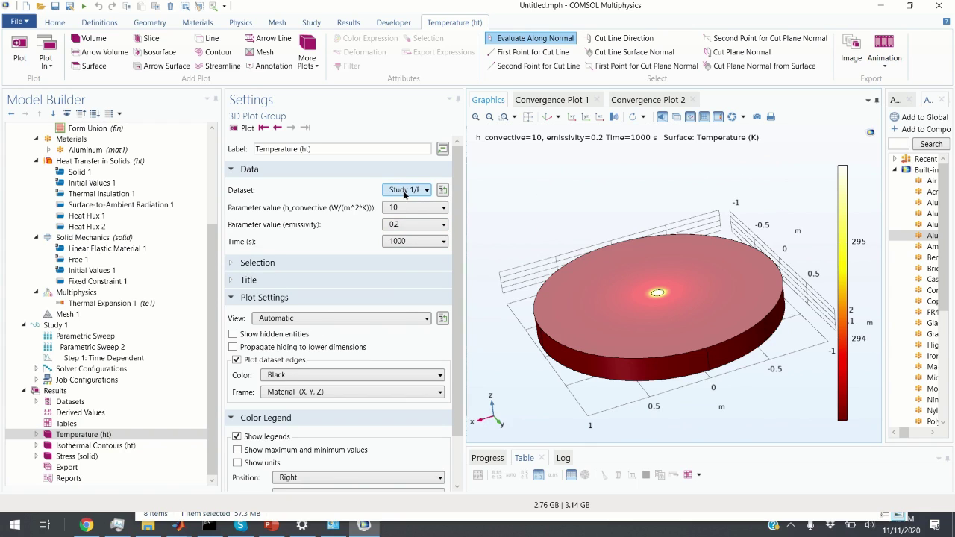
left_click_drag(460, 213, 509, 218)
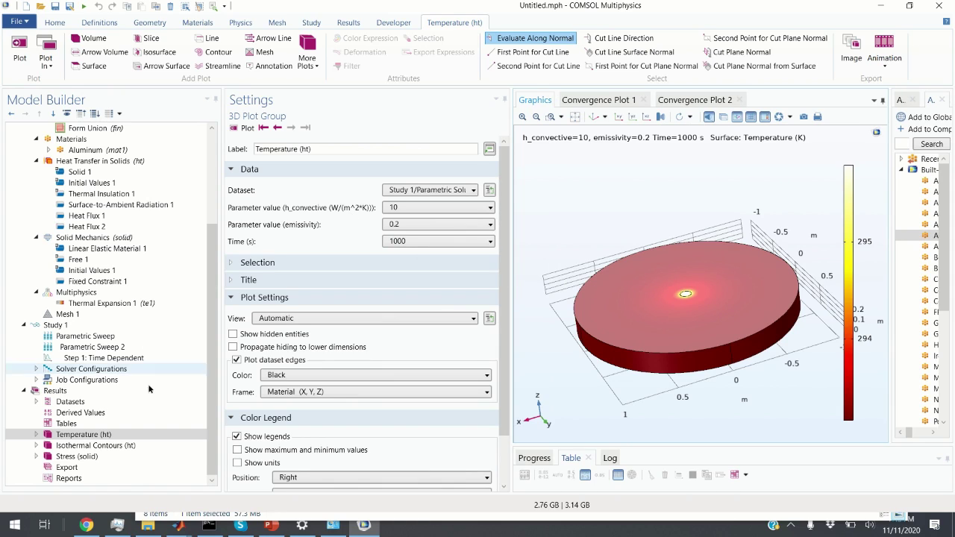
left_click(413, 209)
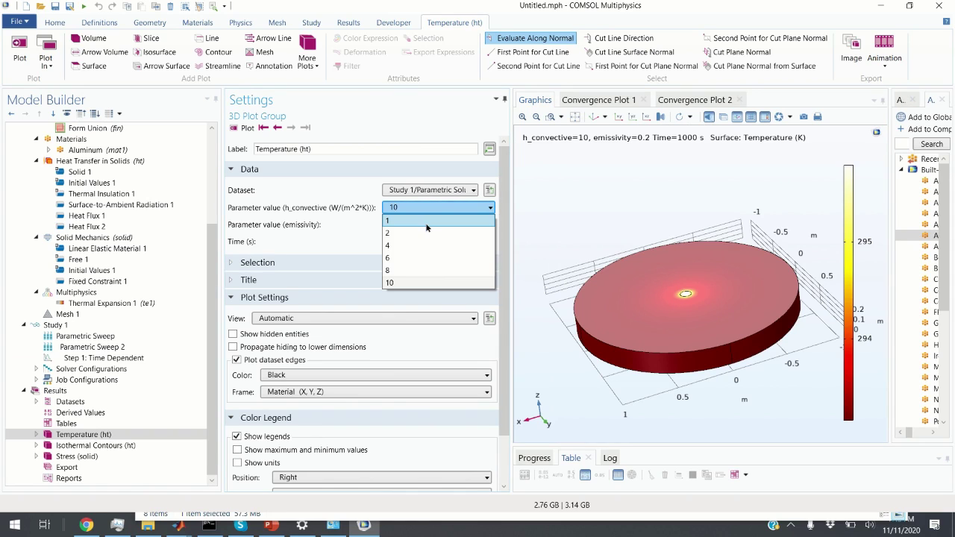
left_click(423, 221)
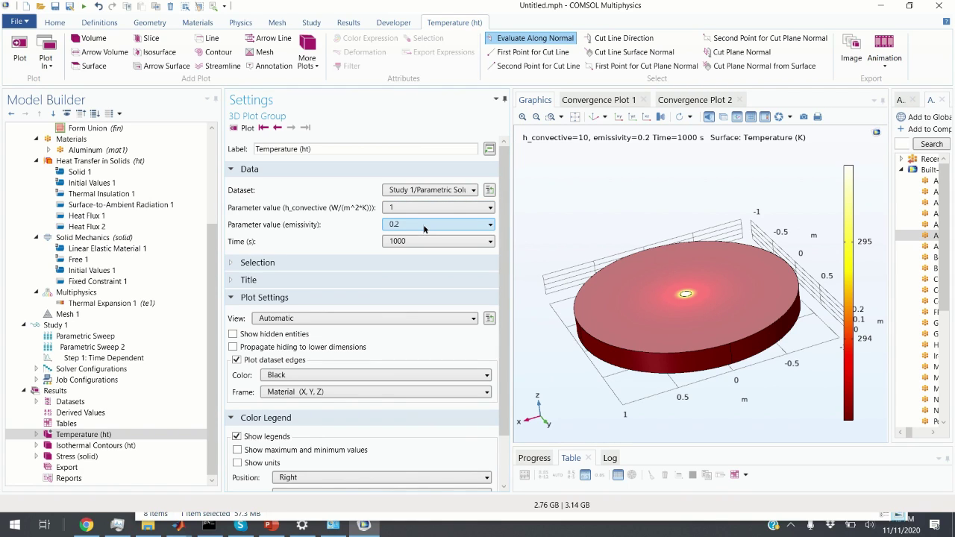
left_click(244, 128)
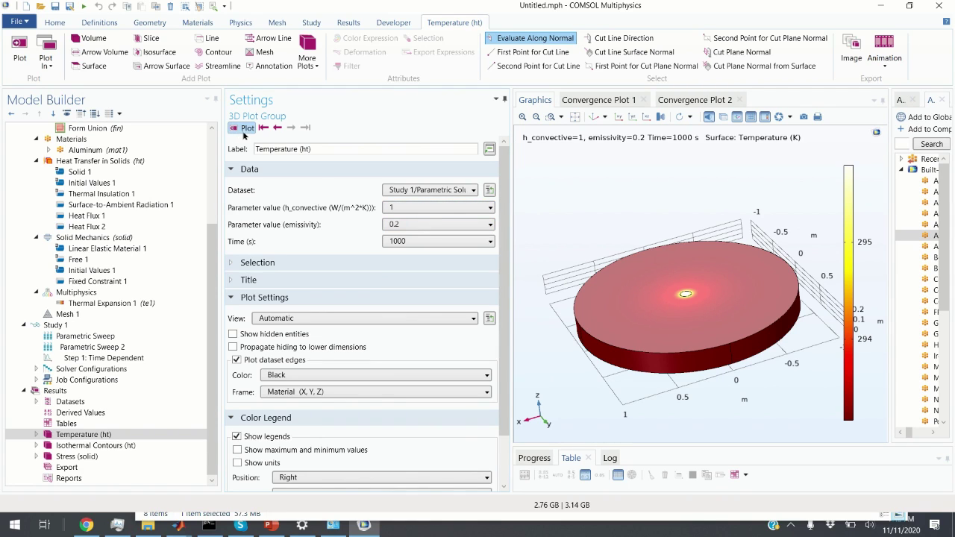
scroll(672, 291, "up", 5)
scroll(703, 285, "down", 6)
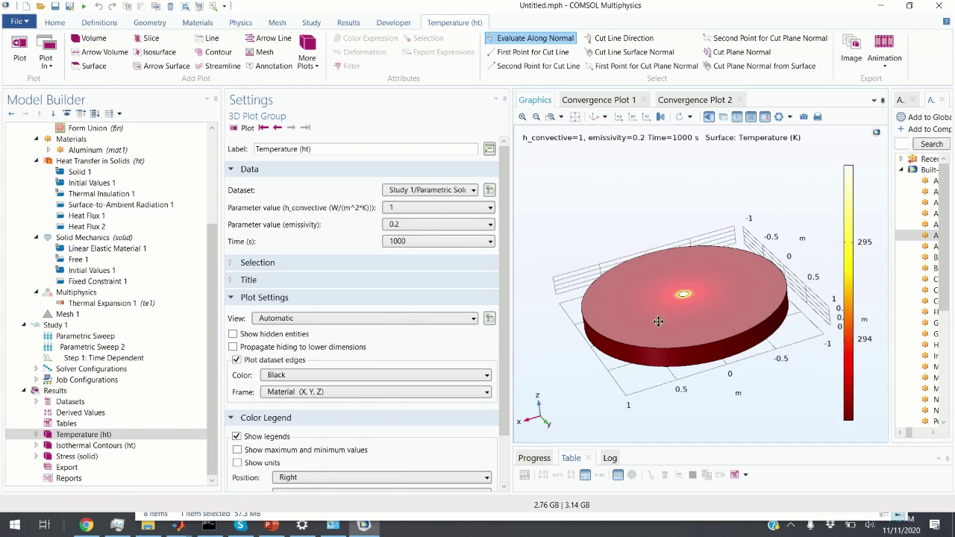
left_click_drag(658, 322, 650, 351)
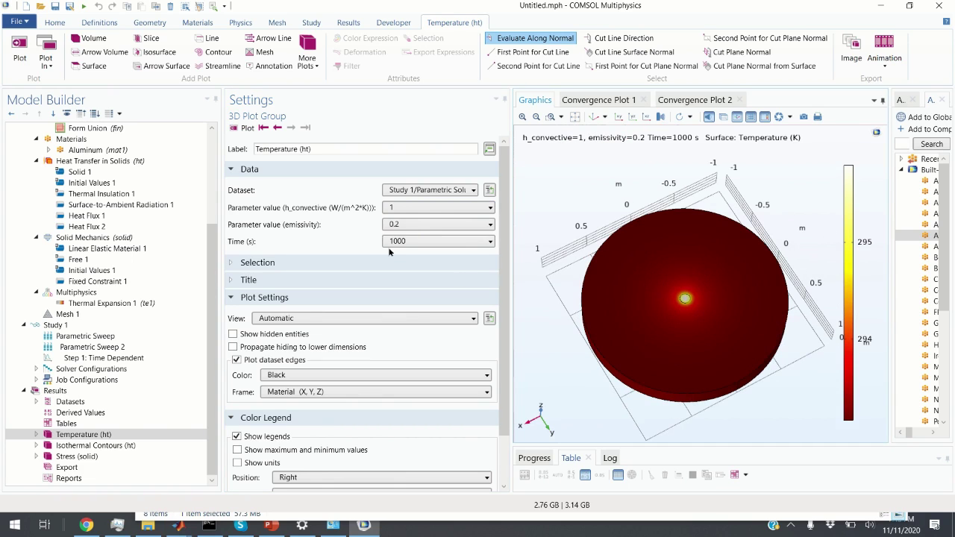
left_click(440, 209)
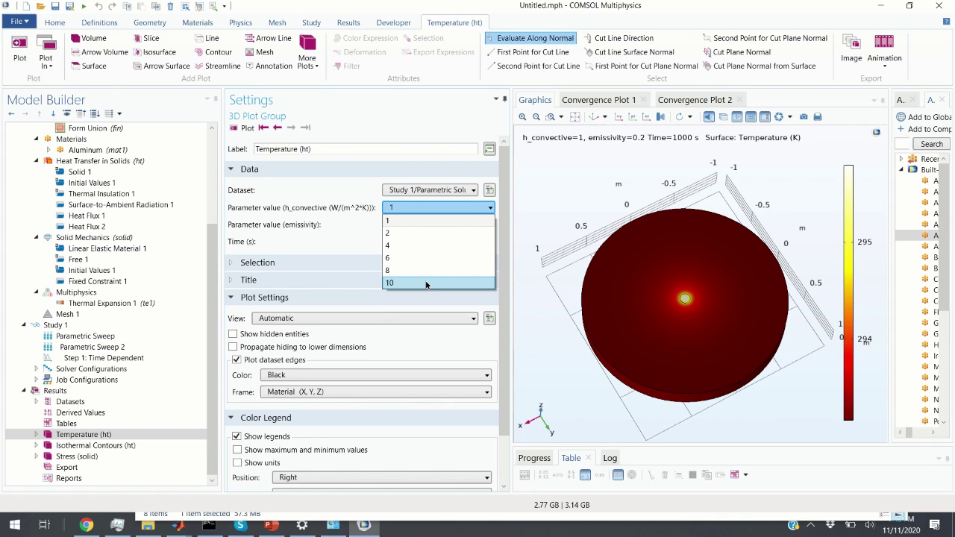
left_click(78, 458)
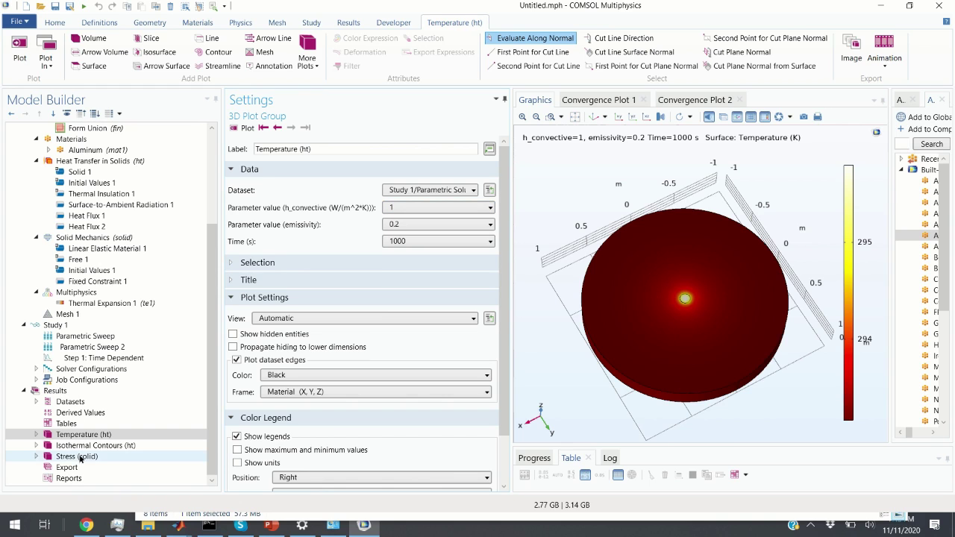
Show the Stress (solid) results and examine the von Mises stress around the disc's center and rim
left_click(78, 459)
left_click_drag(638, 371, 620, 276)
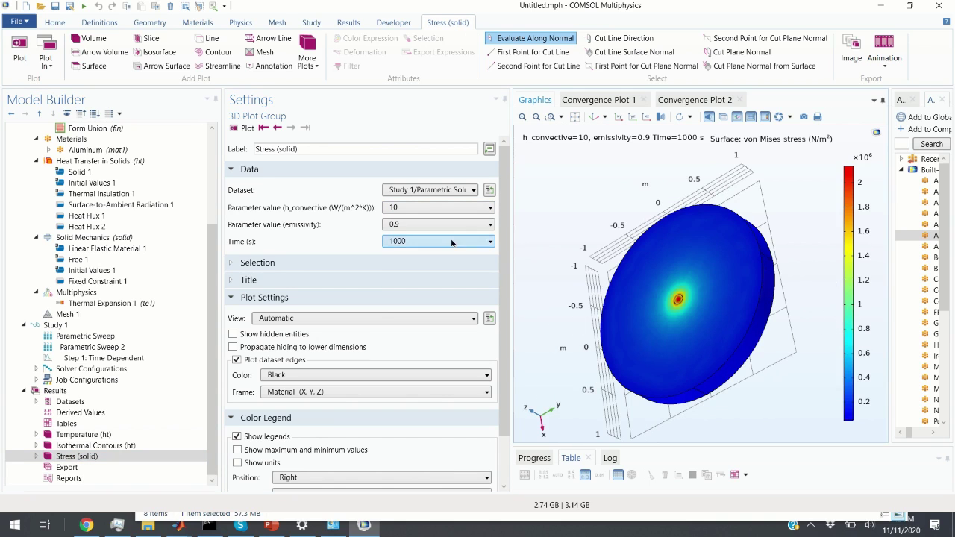
left_click_drag(651, 357, 697, 222)
scroll(690, 261, "up", 5)
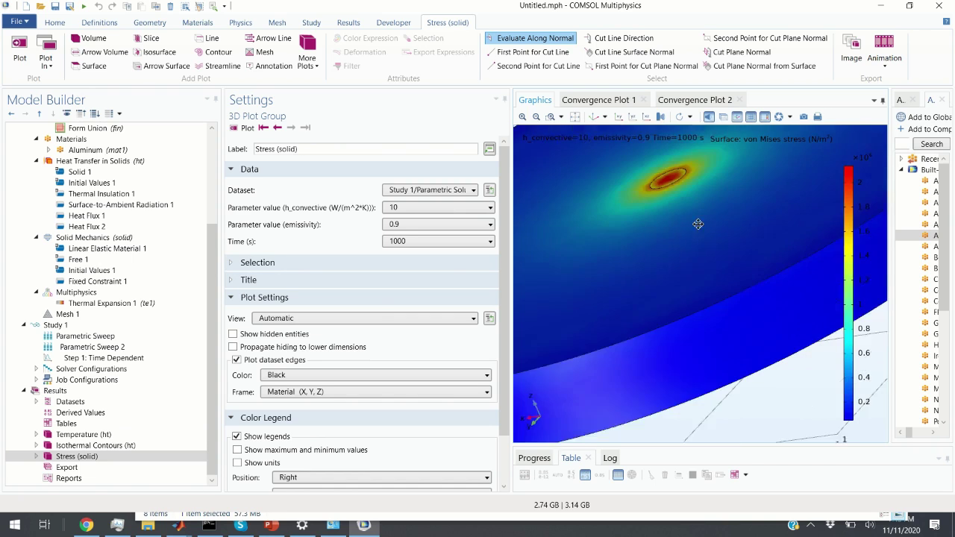
scroll(697, 221, "down", 5)
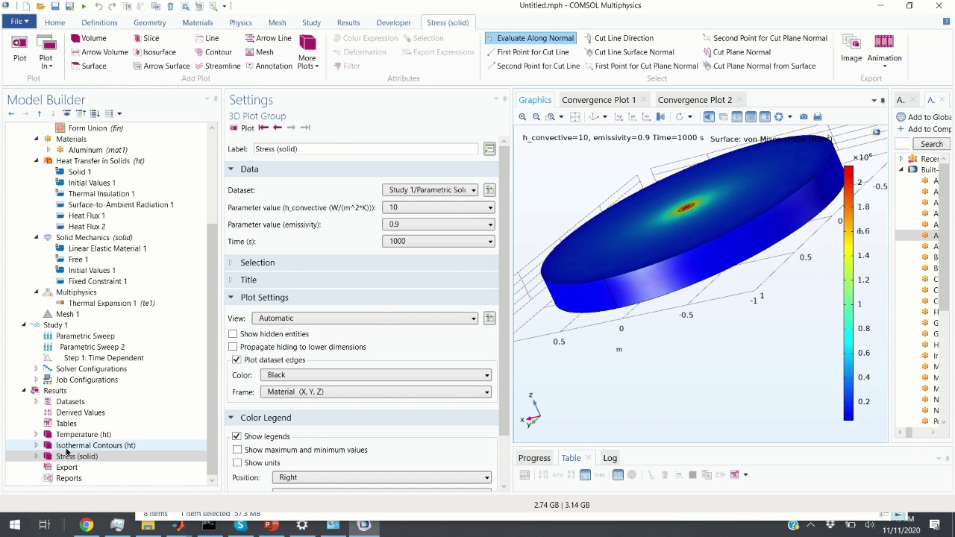
Add a 1D plot group to the results
left_click(63, 393)
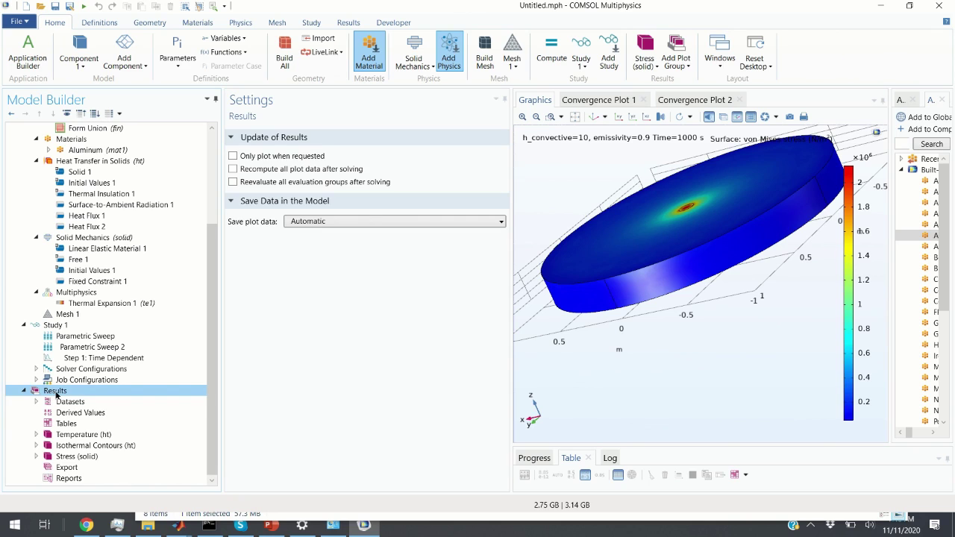
right_click(65, 392)
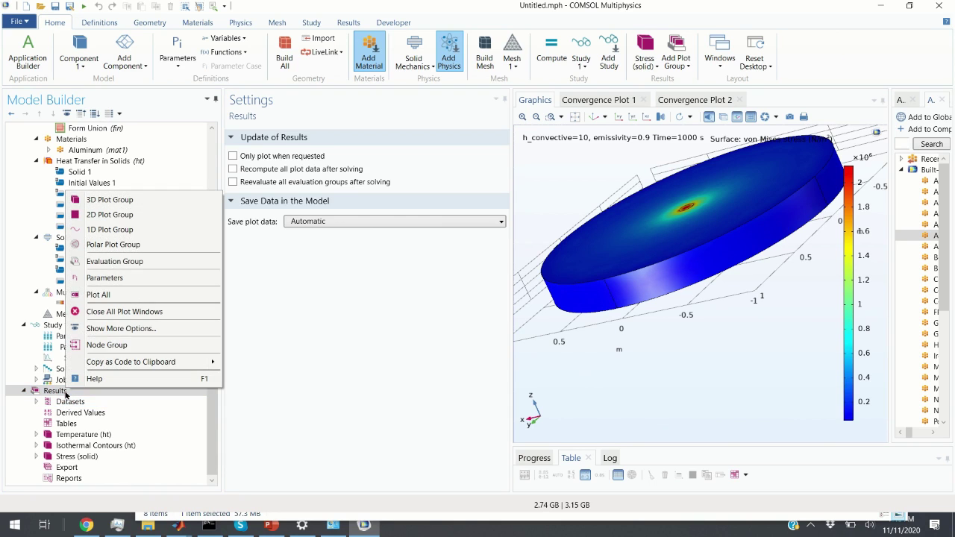
left_click(128, 233)
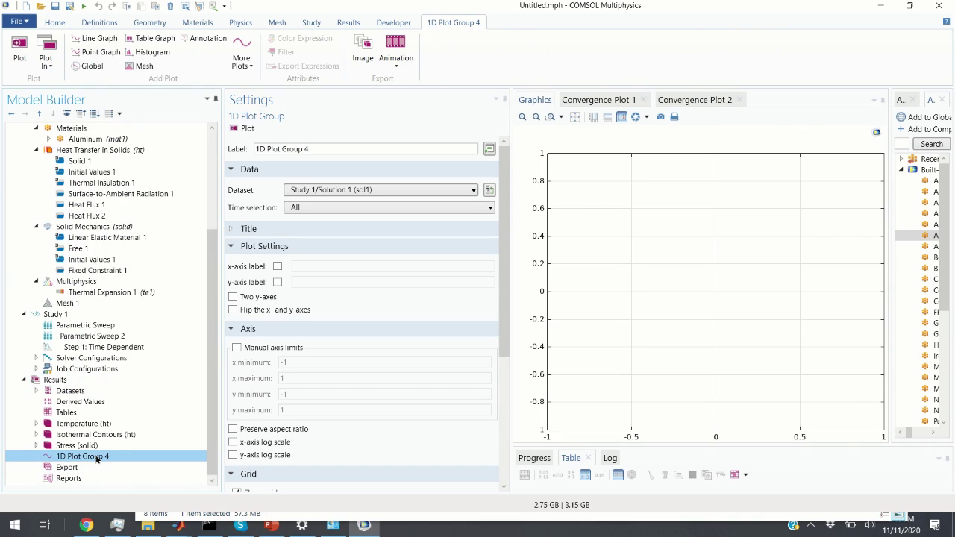
Add a point graph of temperature T to the 1D plot group, using the added point on the disc's upper surface
right_click(95, 458)
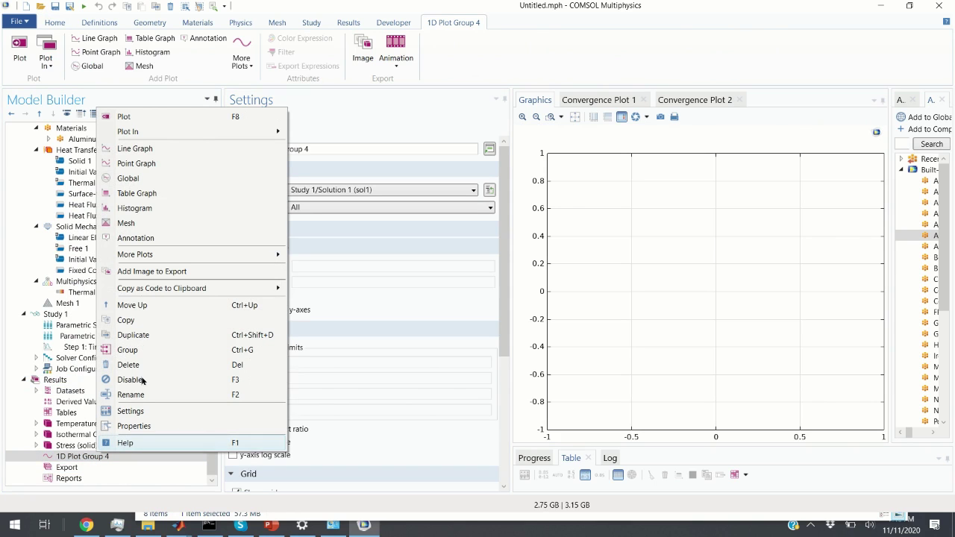
left_click(161, 163)
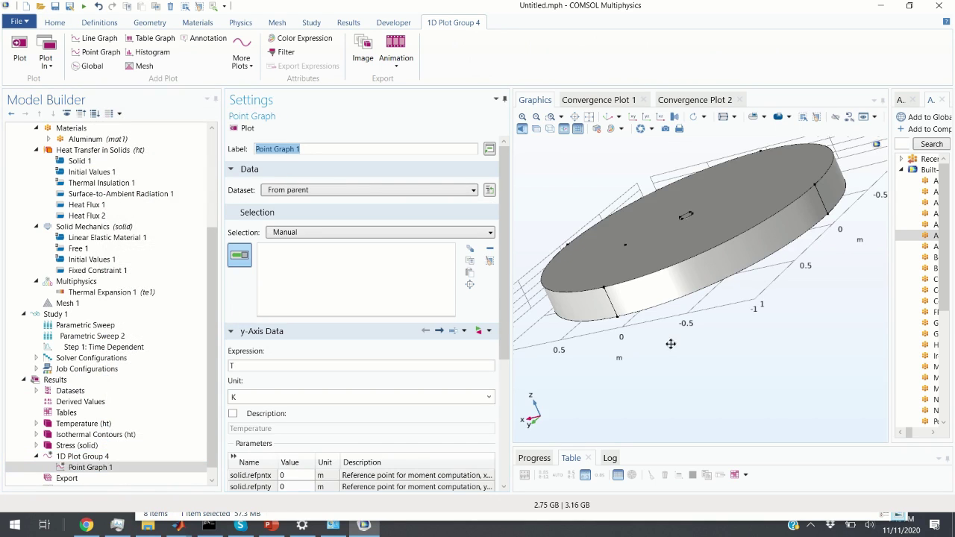
left_click_drag(671, 344, 704, 410)
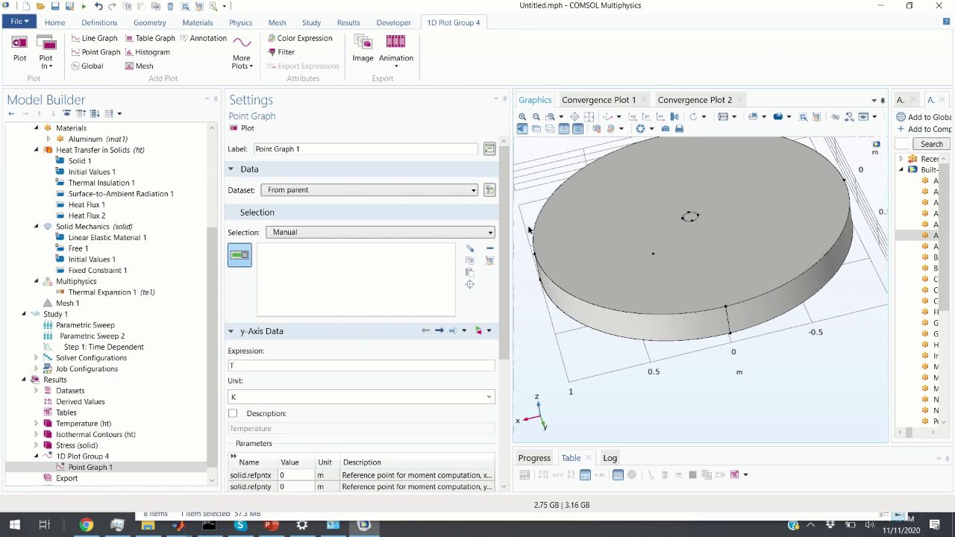
left_click_drag(642, 274, 684, 338)
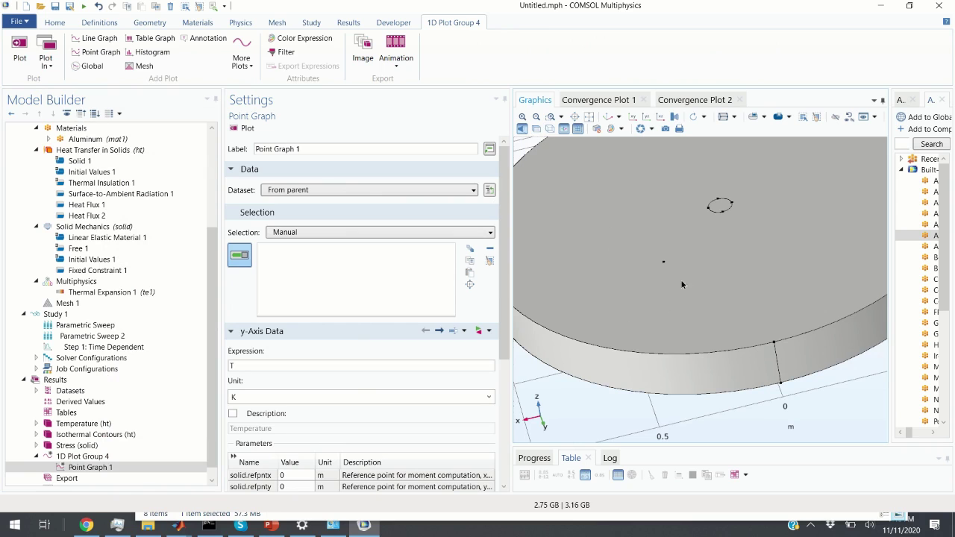
left_click_drag(702, 269, 628, 276)
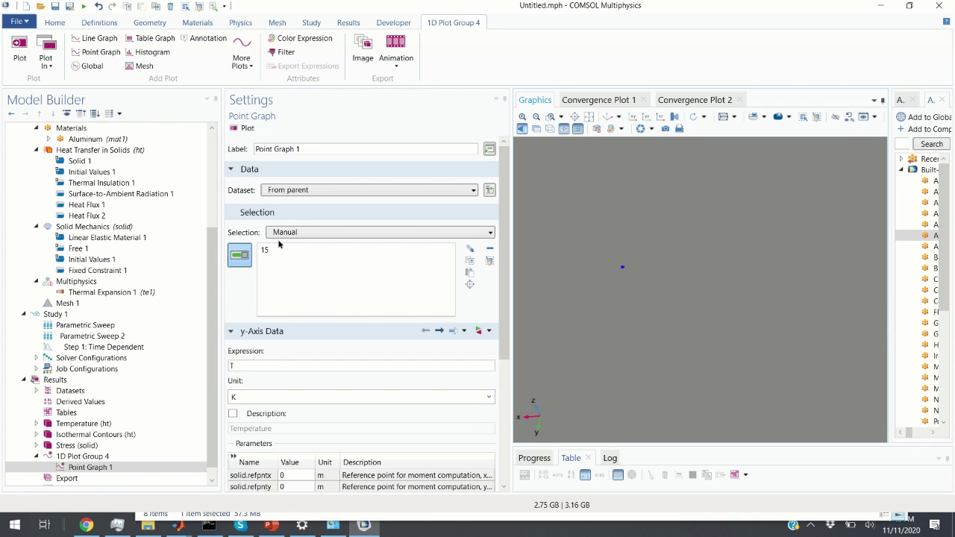
Set the 1D plot group's dataset to Study 1/Parametric Solutions 1, plot all parameter combinations, and inspect the temperature curves up close
left_click(87, 457)
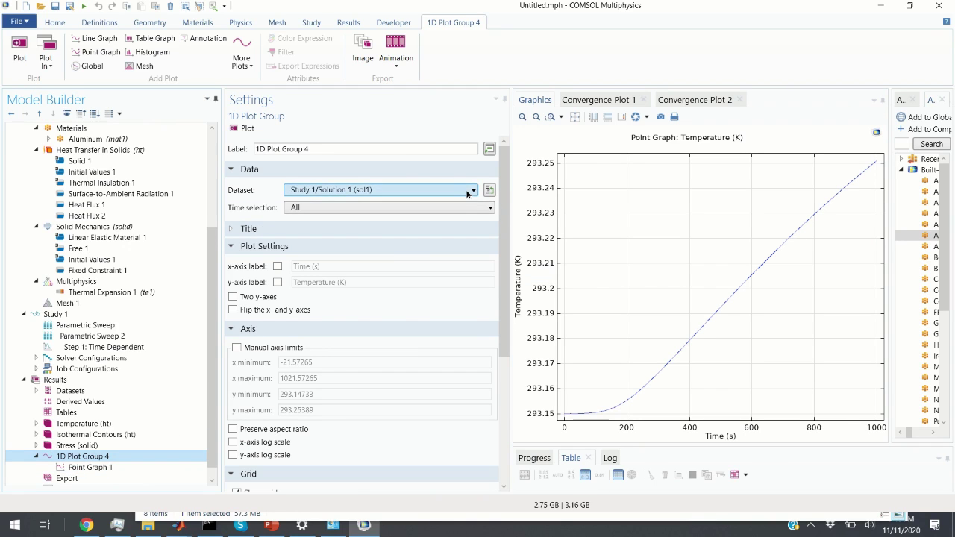
left_click(405, 190)
left_click(403, 226)
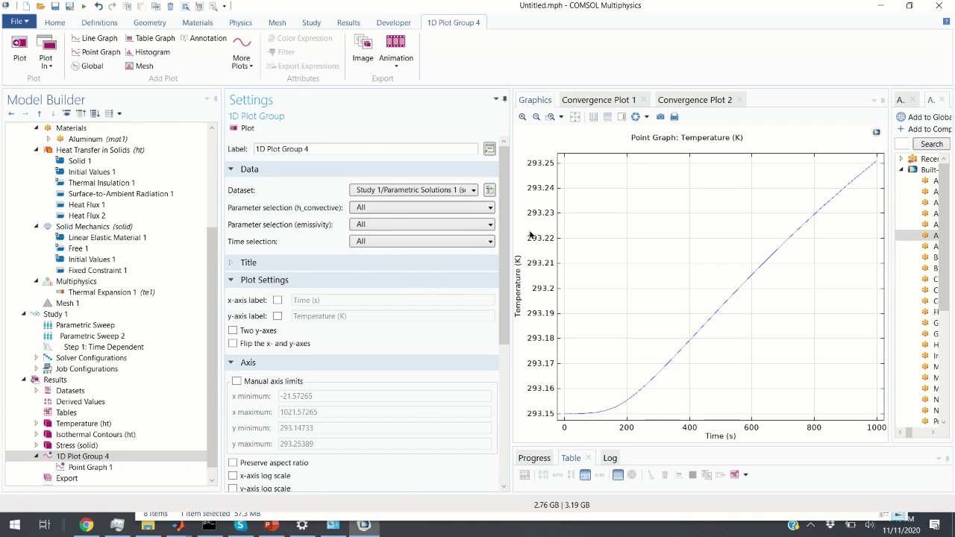
left_click(246, 128)
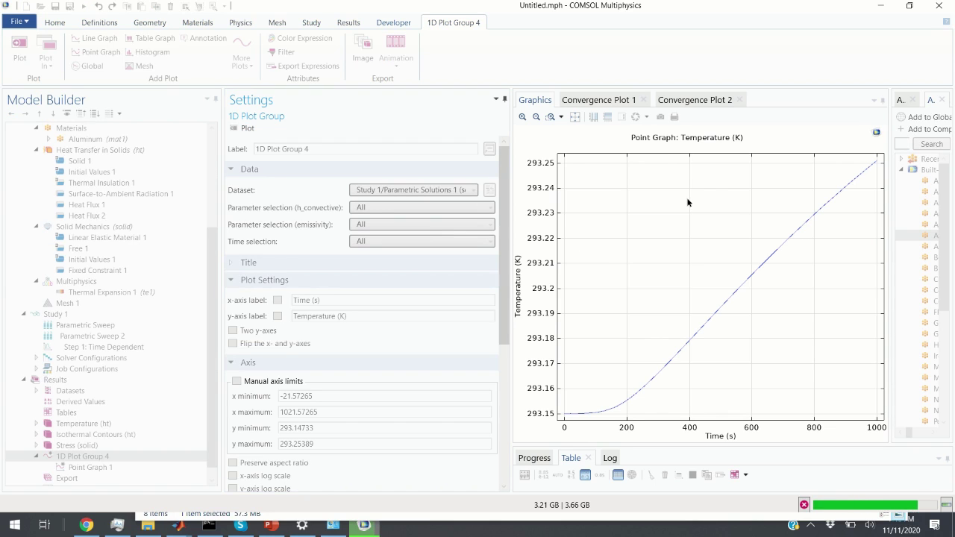
scroll(817, 216, "up", 10)
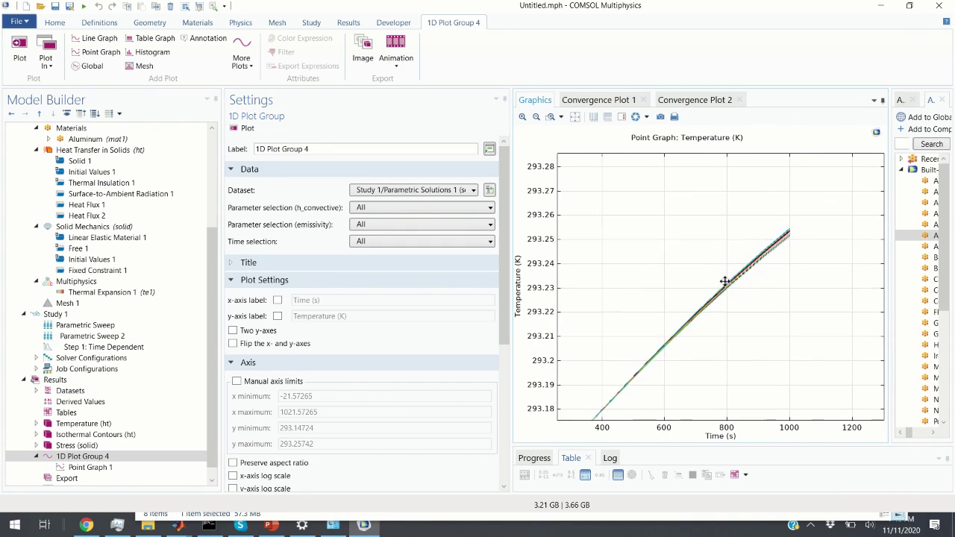
scroll(756, 316, "up", 1)
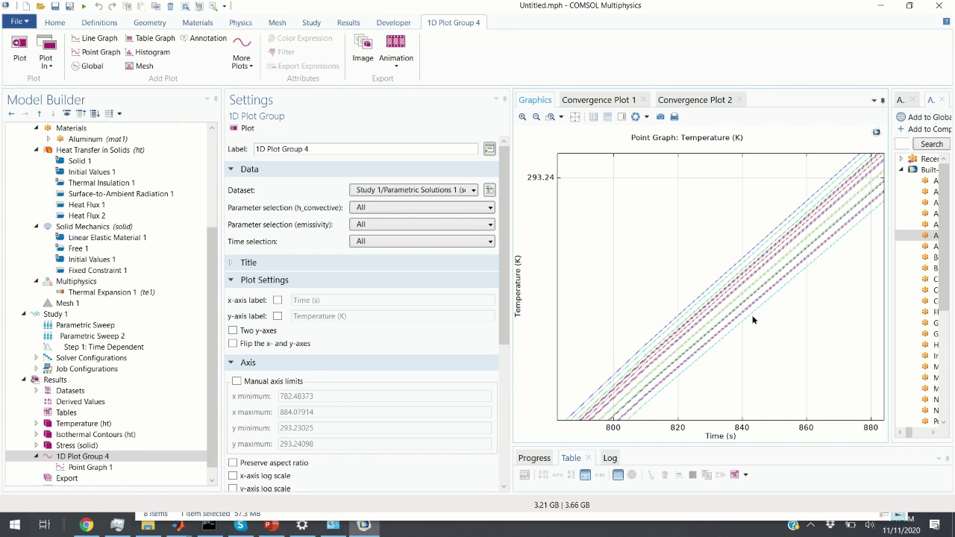
scroll(788, 390, "down", 2)
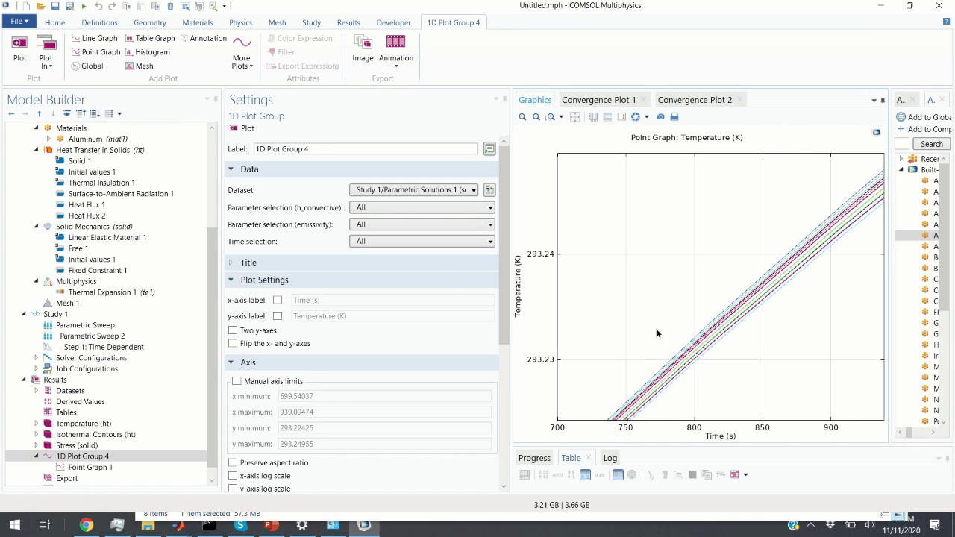
Restrict the 1D plot group's h_convective parameter selection to the single value 10 from the list
left_click(478, 208)
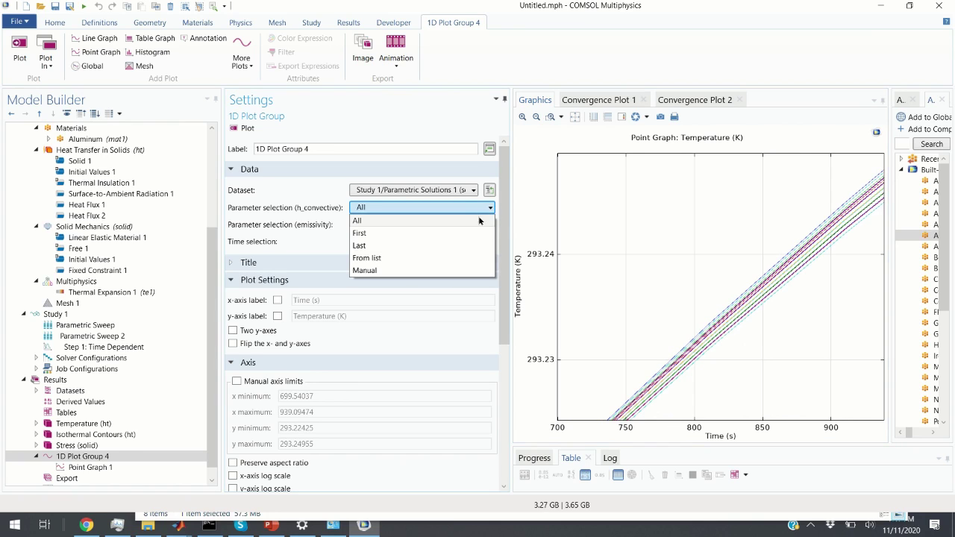
left_click(381, 271)
left_click(403, 208)
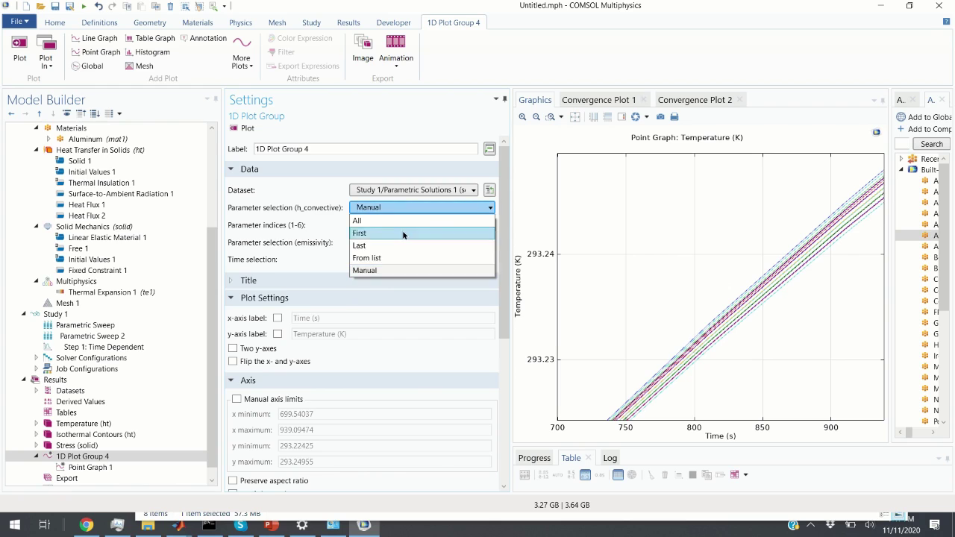
left_click(388, 258)
scroll(259, 256, "down", 2)
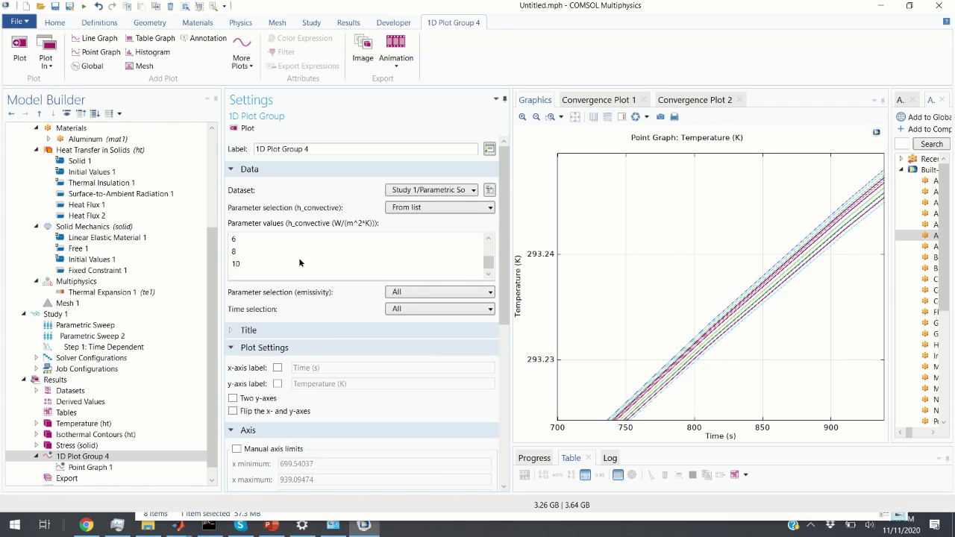
left_click(282, 264)
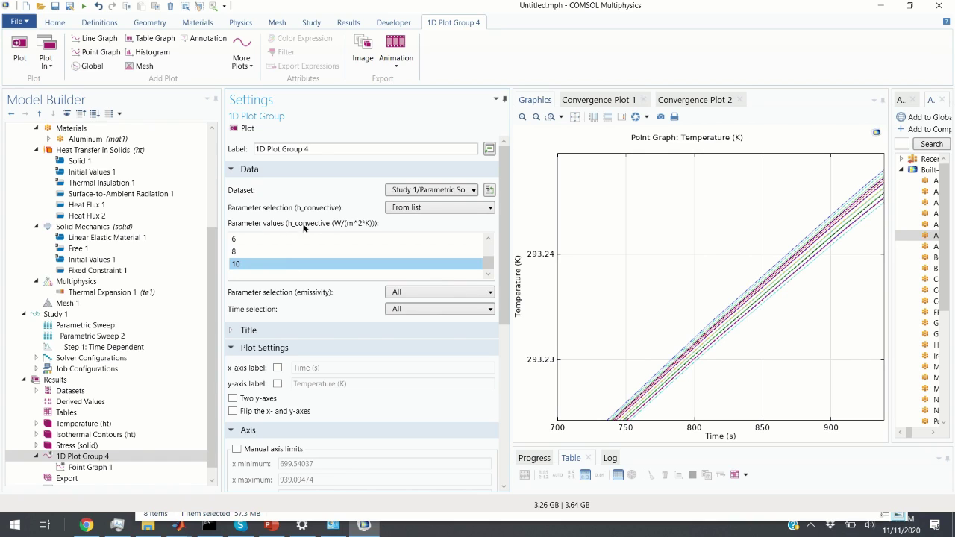
Restrict the emissivity selection to 0.2 from the list, plot the 1D plot group, and inspect the temperature curve
left_click(437, 295)
left_click(423, 345)
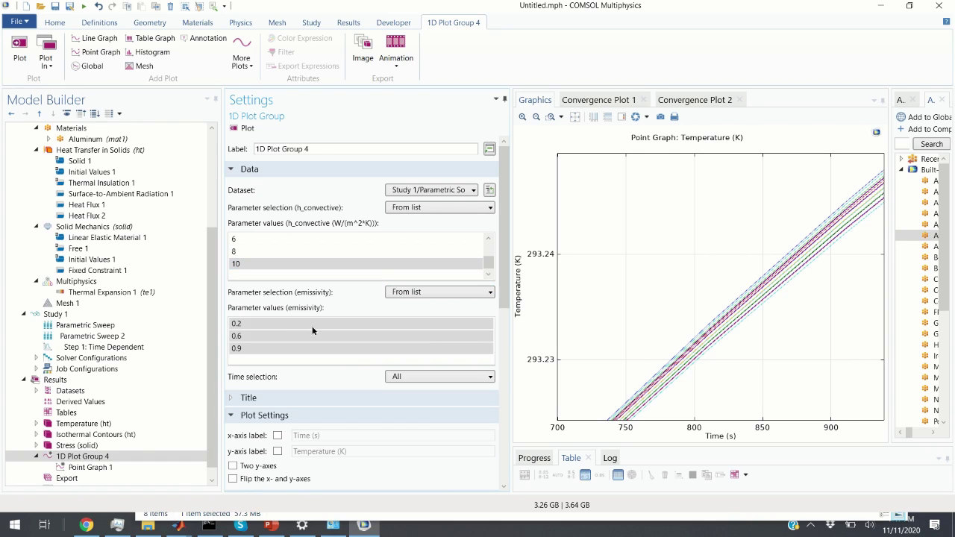
left_click(300, 337)
left_click(305, 323)
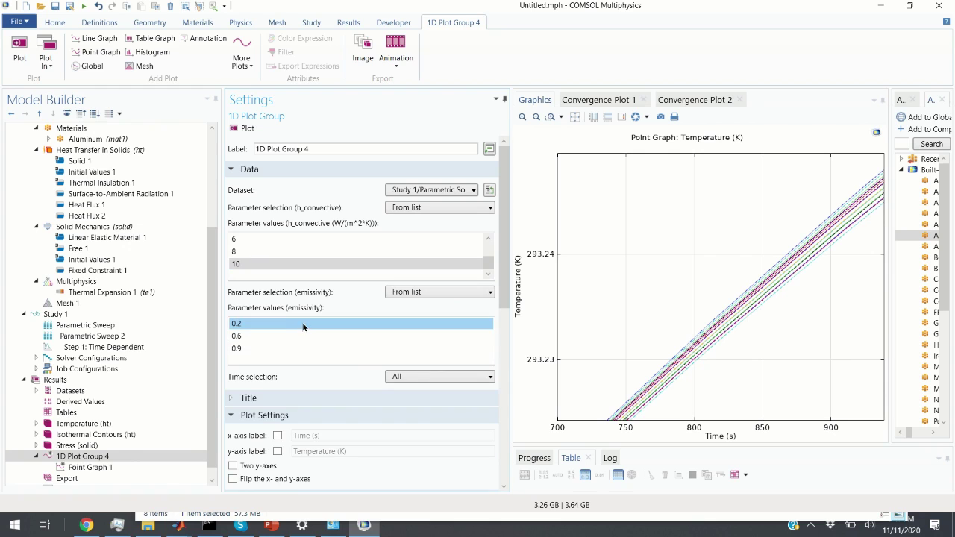
left_click(246, 129)
scroll(791, 217, "up", 3)
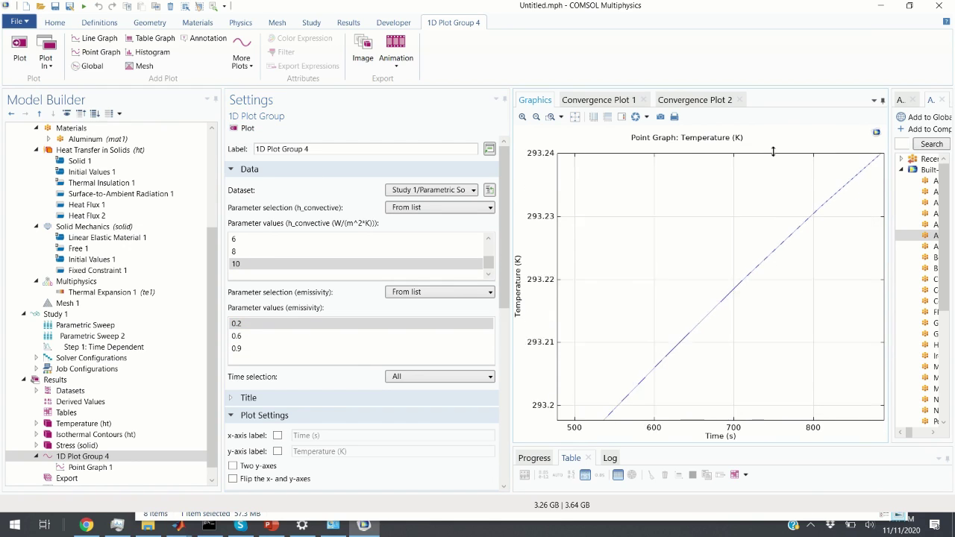
scroll(806, 266, "down", 3)
scroll(805, 241, "up", 1)
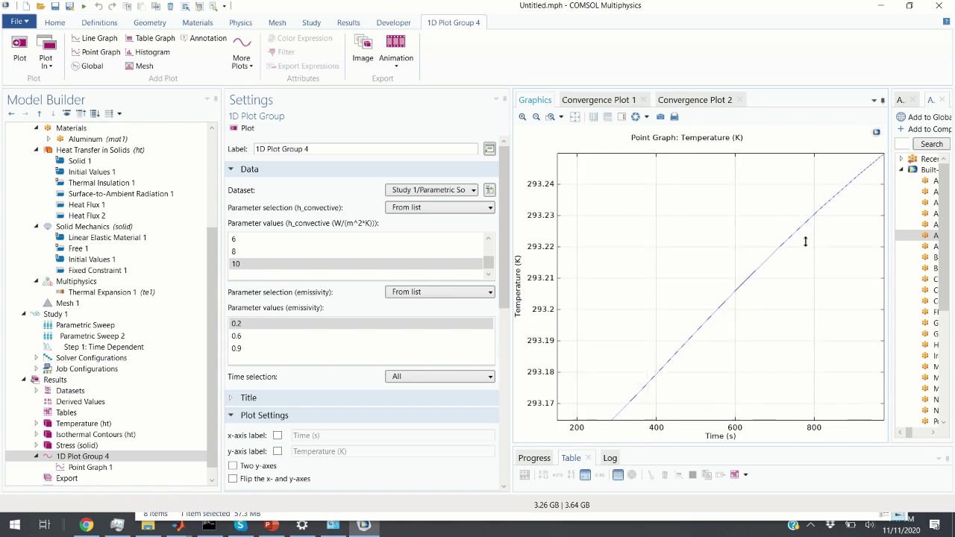
scroll(805, 241, "down", 2)
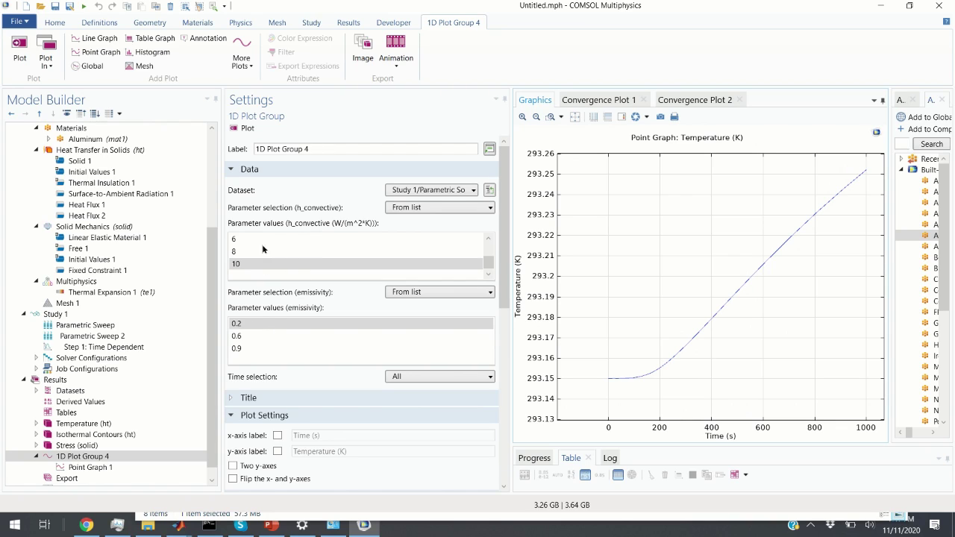
Add emissivity 0.9 to the selected values alongside 0.2, replot, and compare the temperature curves up close
left_click(250, 348, "ctrl")
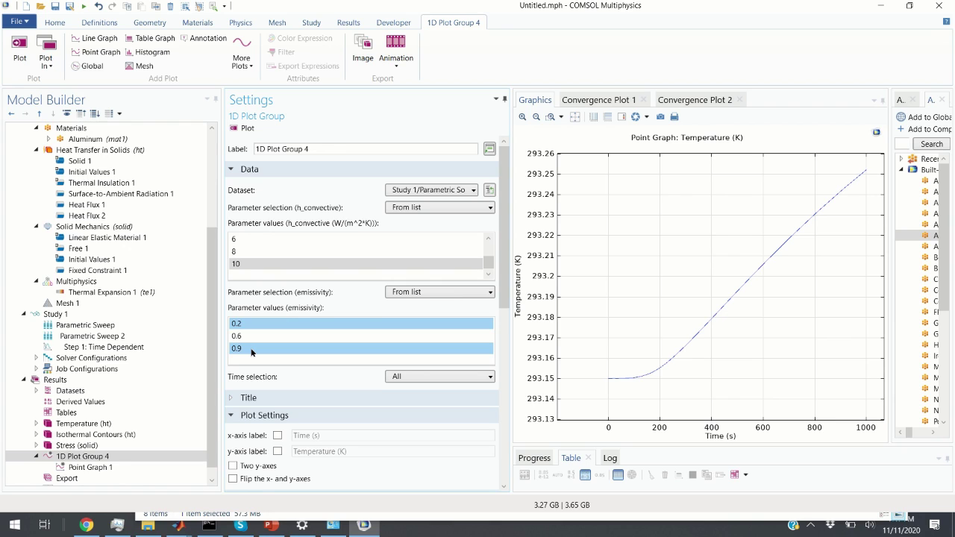
left_click(242, 127)
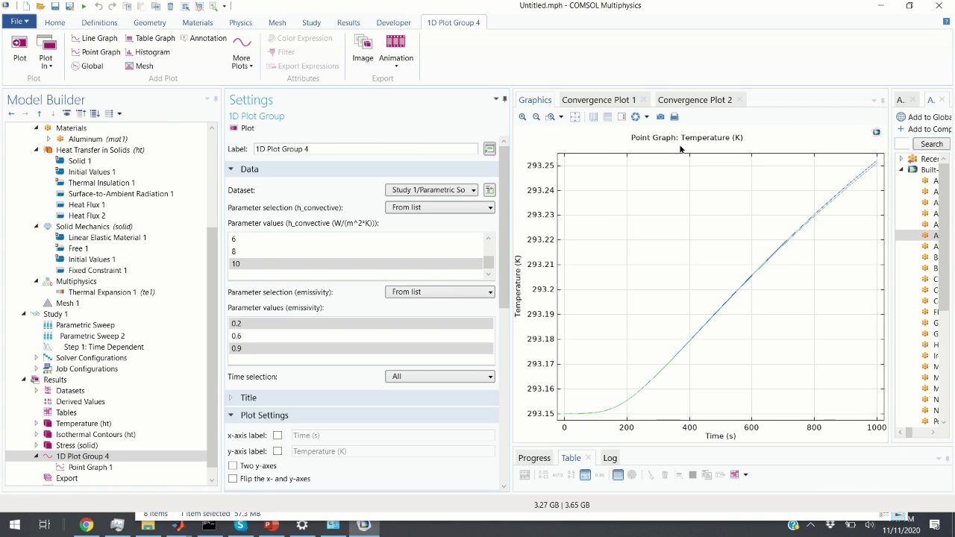
scroll(866, 155, "up", 4)
scroll(828, 149, "up", 5)
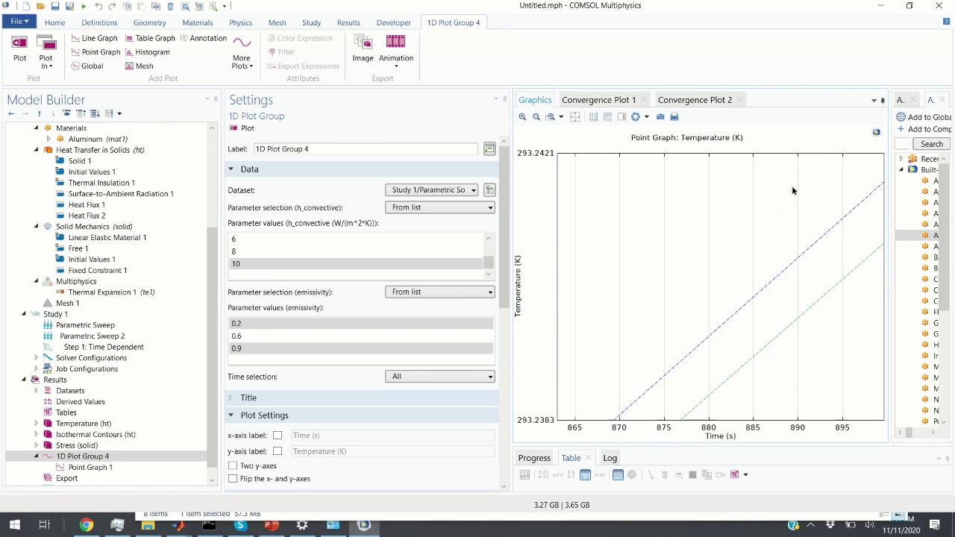
scroll(752, 285, "down", 8)
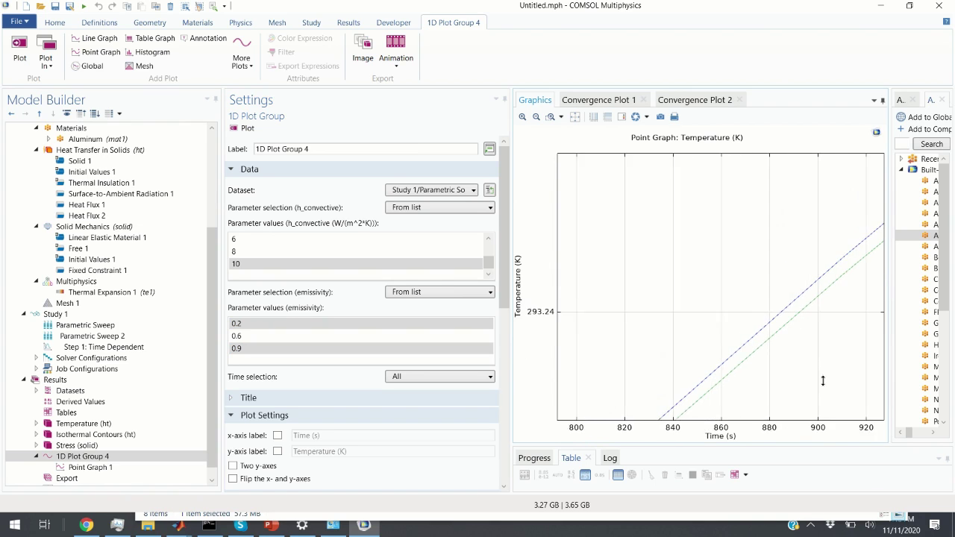
left_click_drag(751, 280, 720, 250)
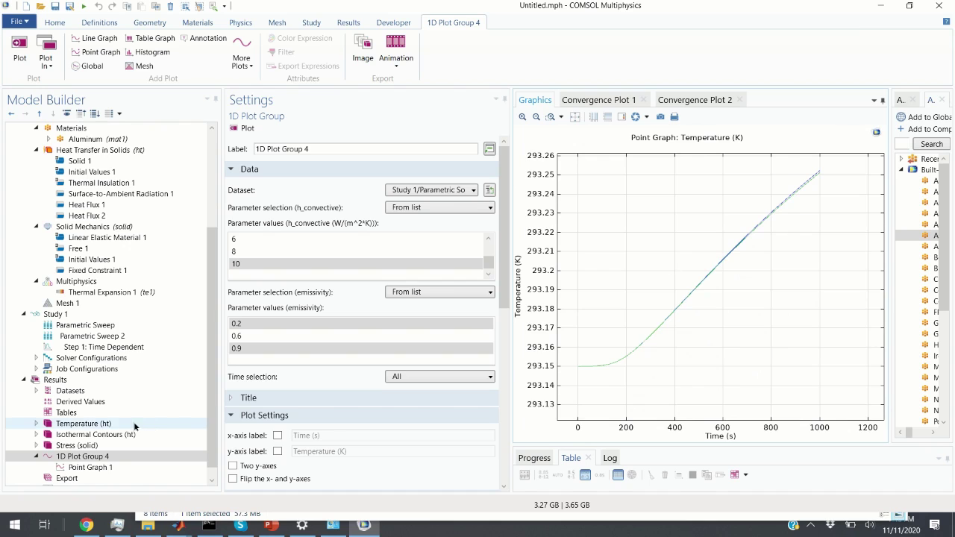
Replace the point graph's y-axis expression with the Solid Mechanics total displacement, solid.disp, and plot it
left_click(107, 468)
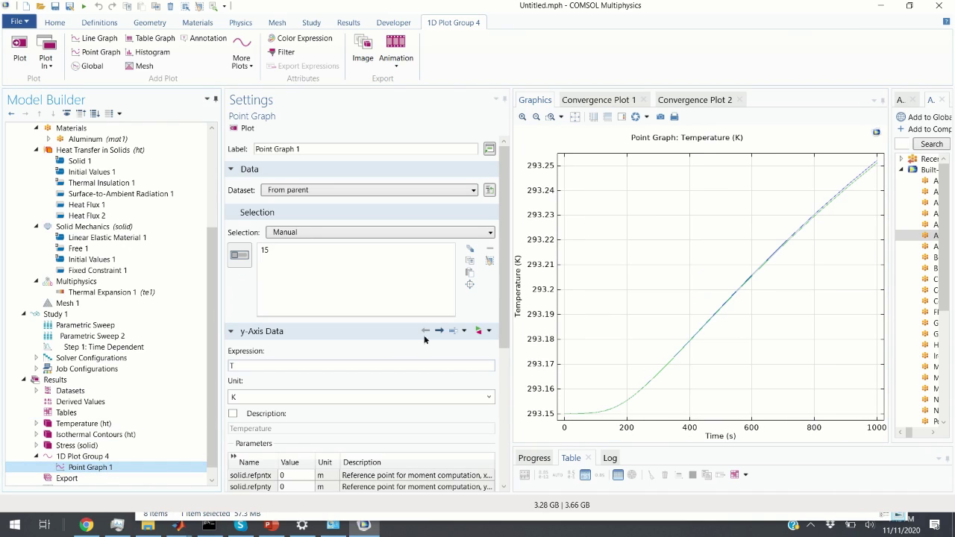
double_click(257, 365)
left_click(481, 331)
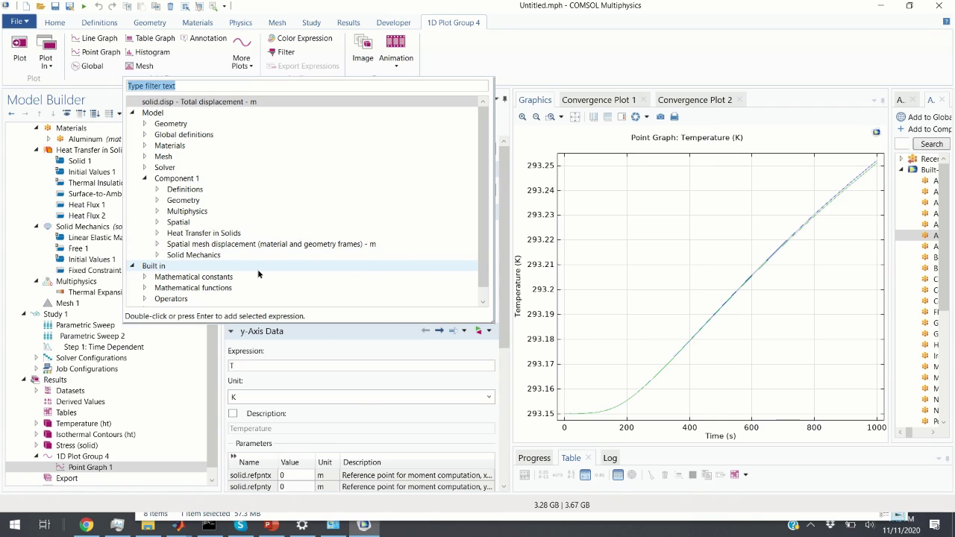
left_click(491, 333)
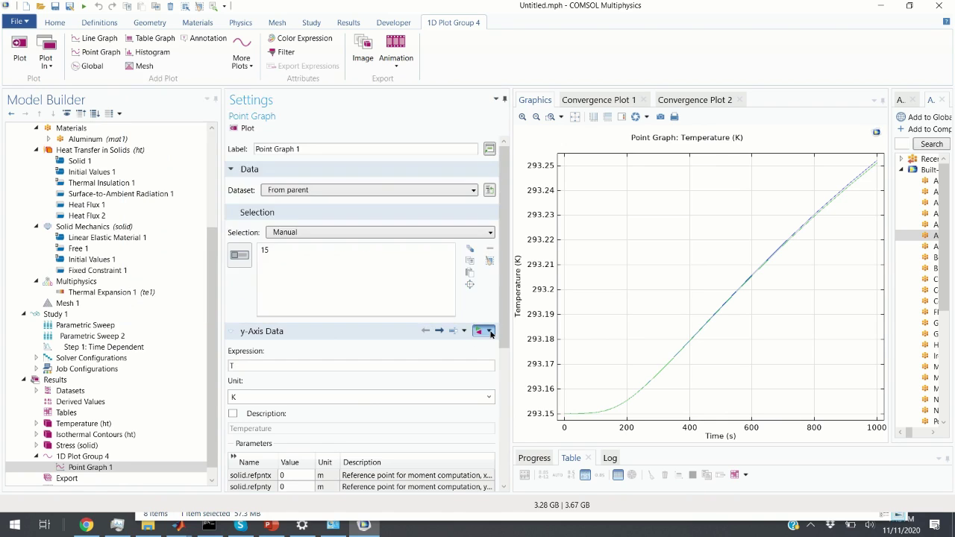
left_click(490, 332)
left_click(490, 333)
left_click(490, 333)
left_click(482, 335)
left_click(482, 335)
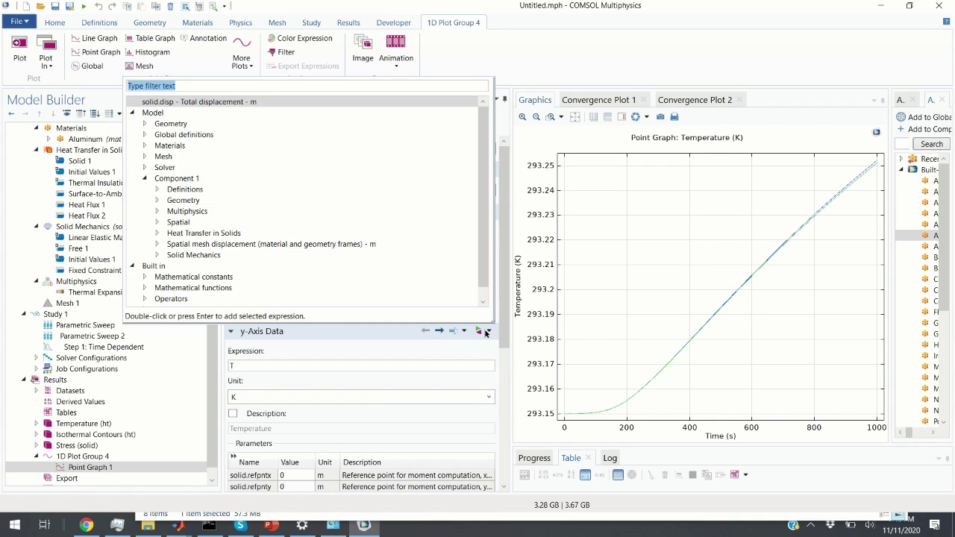
left_click(157, 255)
scroll(239, 281, "down", 1)
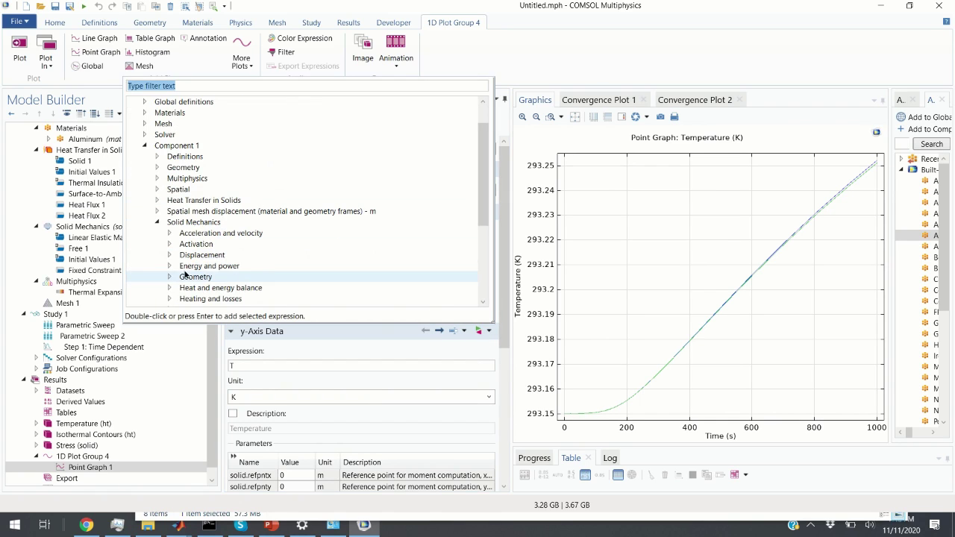
double_click(200, 255)
scroll(268, 268, "down", 1)
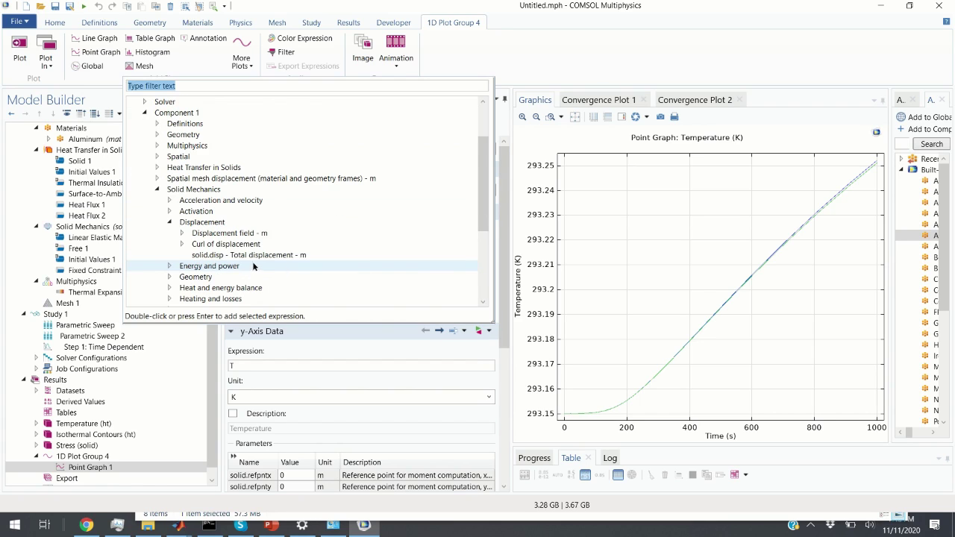
double_click(262, 255)
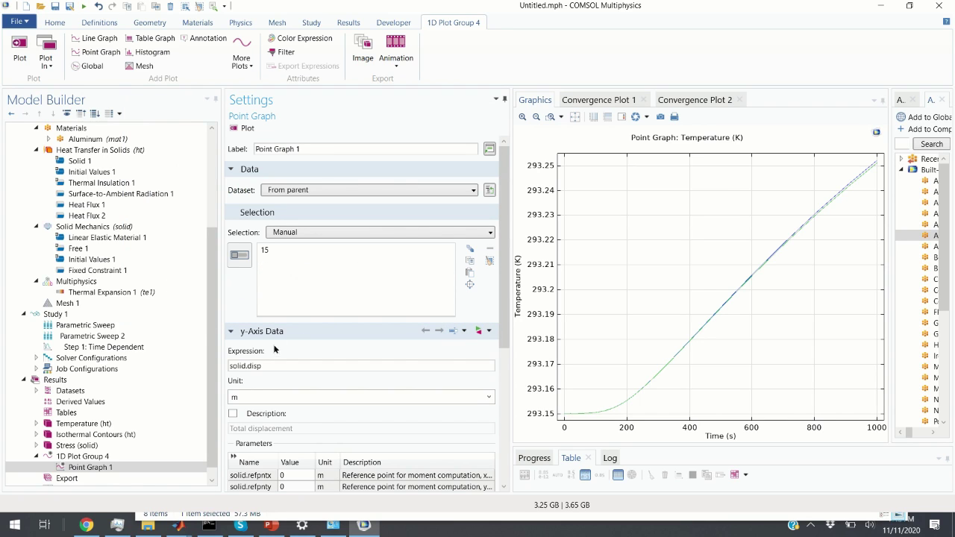
left_click(235, 128)
Examine the total displacement curves over time, comparing the two emissivity cases at early times and near 1000 s
scroll(814, 179, "up", 3)
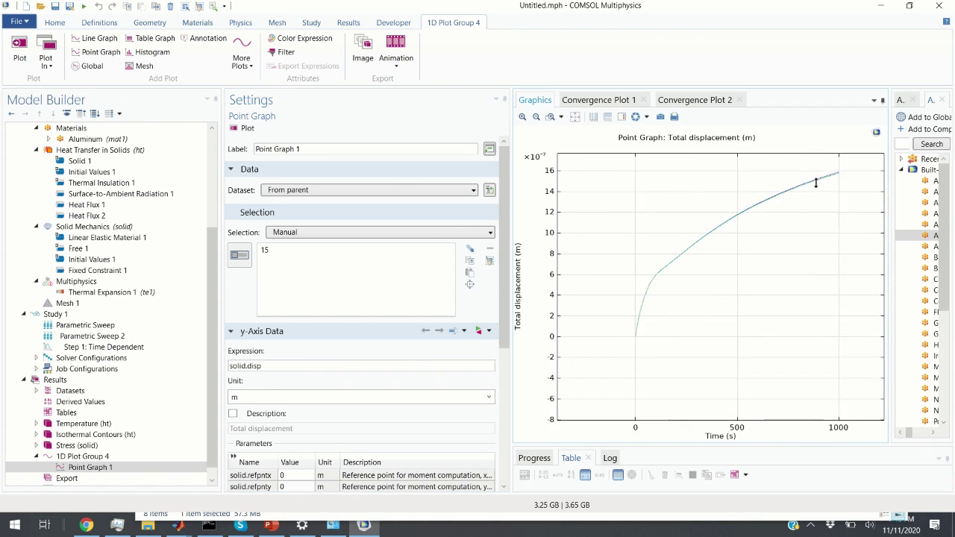
scroll(793, 224, "up", 4)
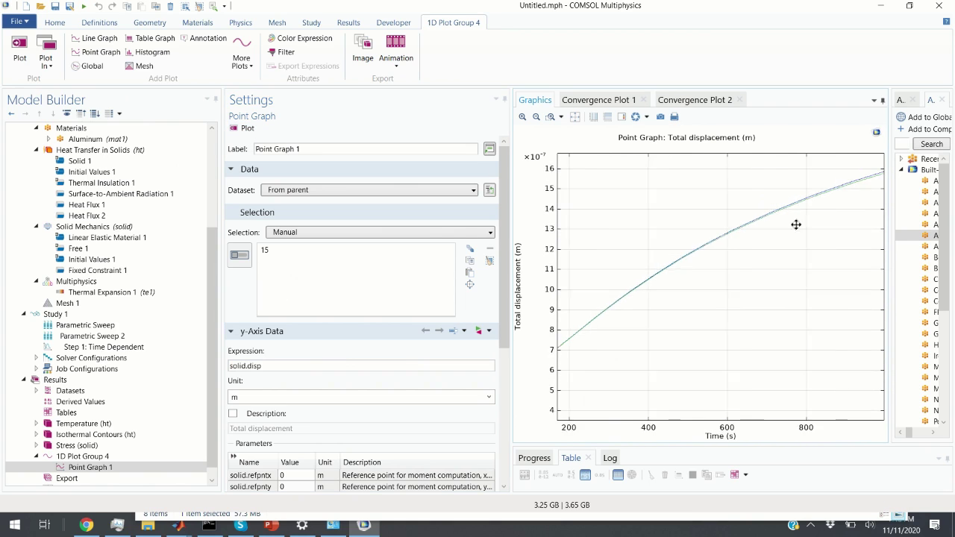
scroll(825, 237, "down", 7)
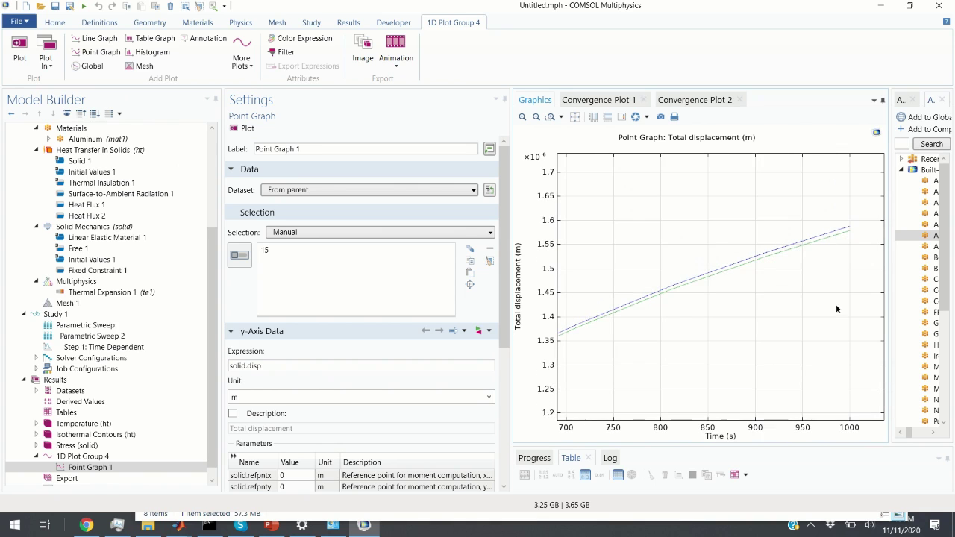
scroll(688, 292, "up", 5)
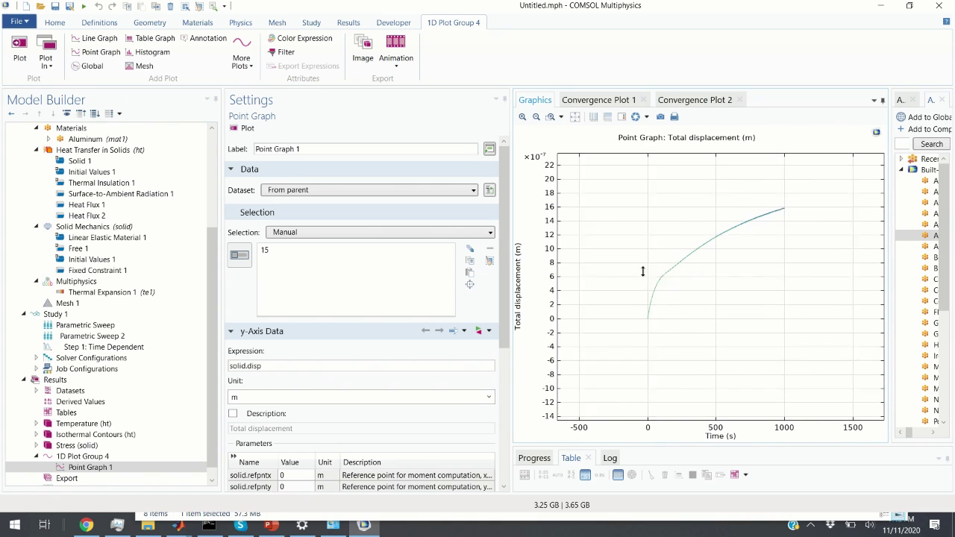
scroll(599, 220, "down", 3)
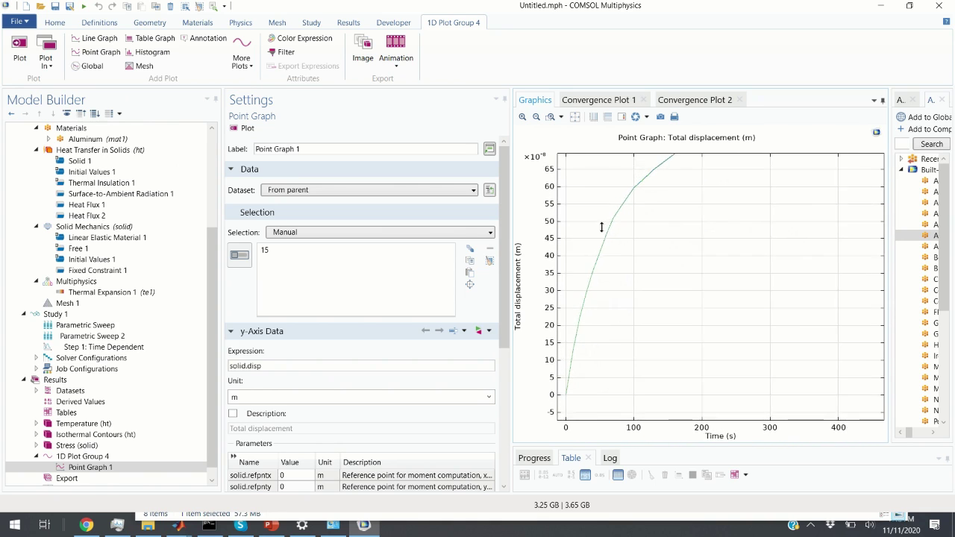
scroll(780, 209, "down", 2)
scroll(781, 222, "down", 2)
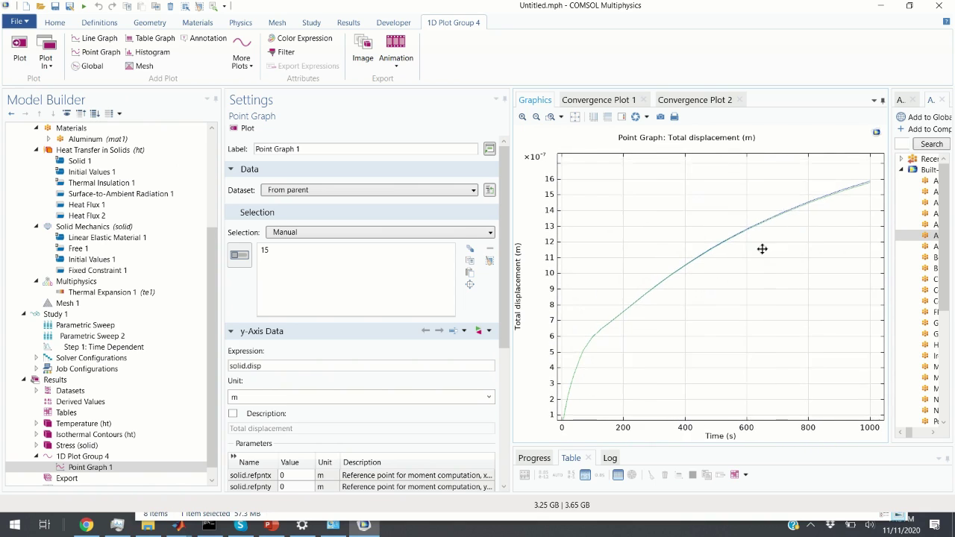
scroll(808, 220, "up", 4)
scroll(751, 245, "down", 1)
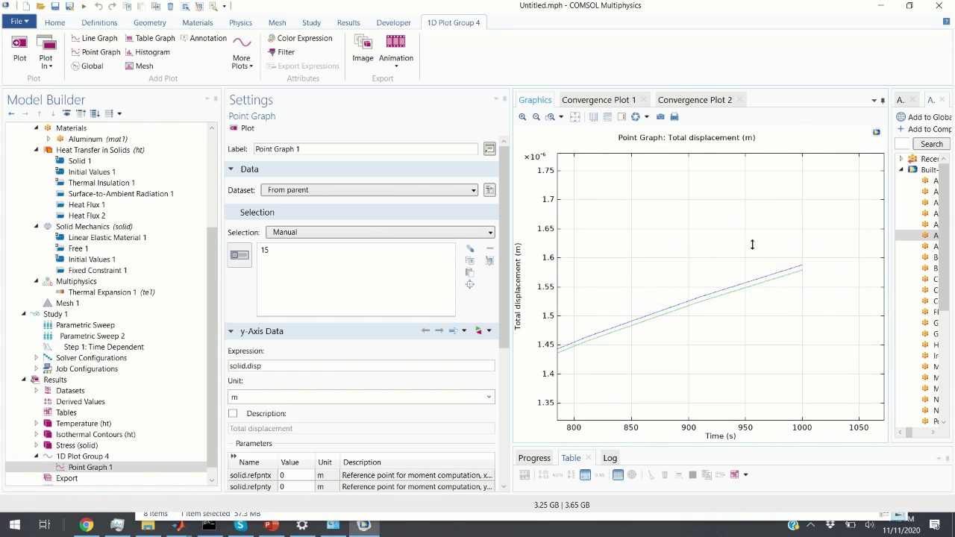
scroll(751, 274, "down", 1)
scroll(787, 296, "down", 1)
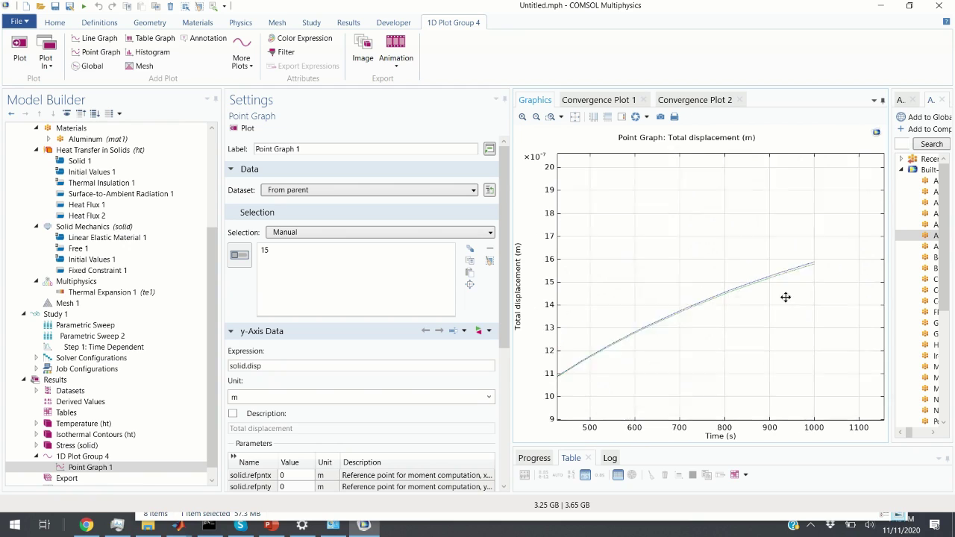
scroll(786, 304, "up", 1)
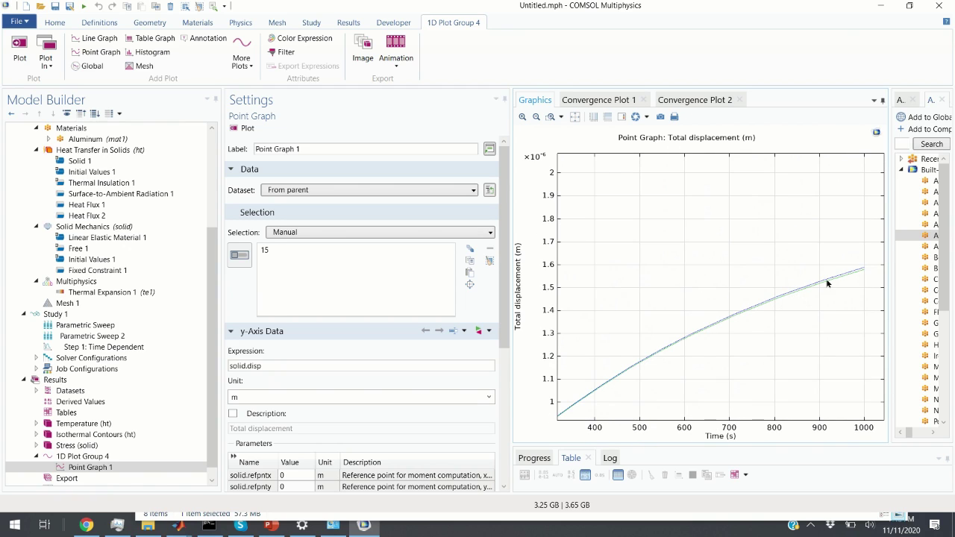
scroll(750, 217, "up", 5)
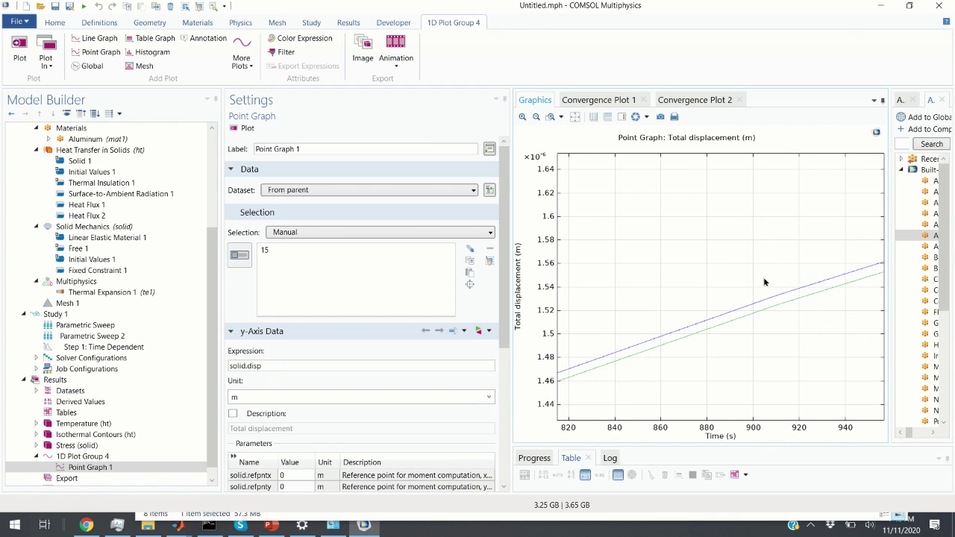